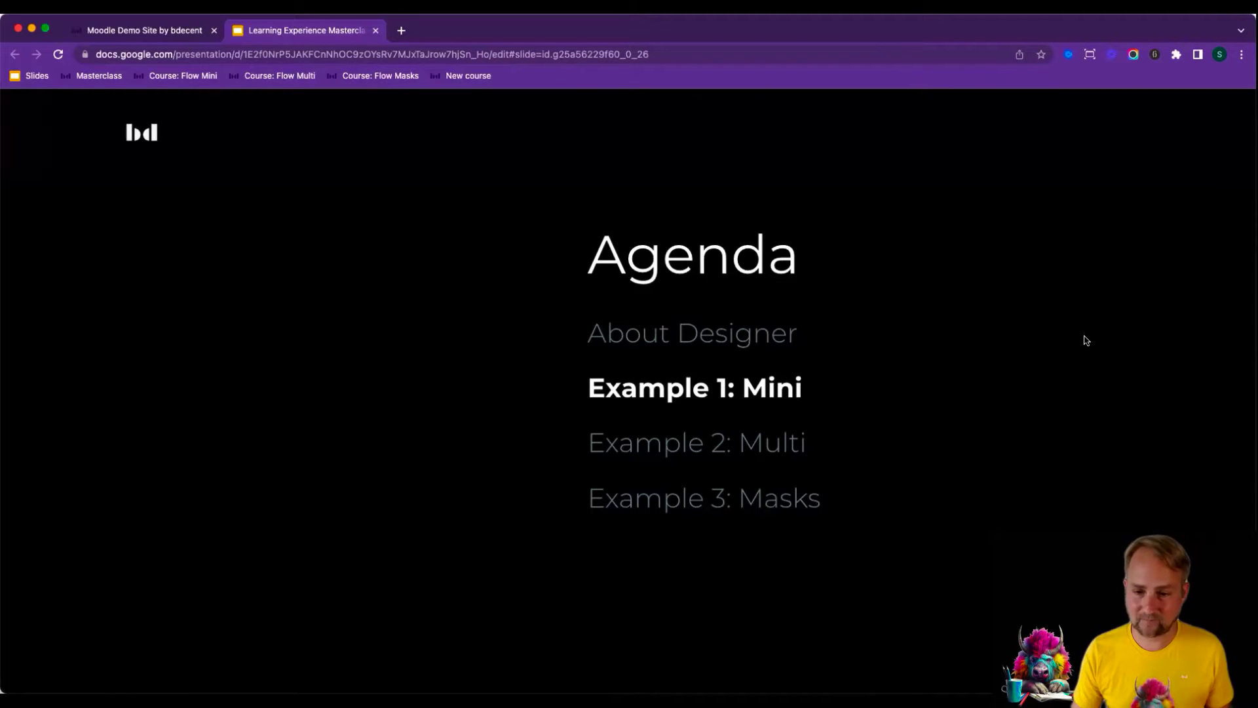
Step: Advance the presentation past the Flow Mini example slides to the LIVE DEMO slide
key(Right)
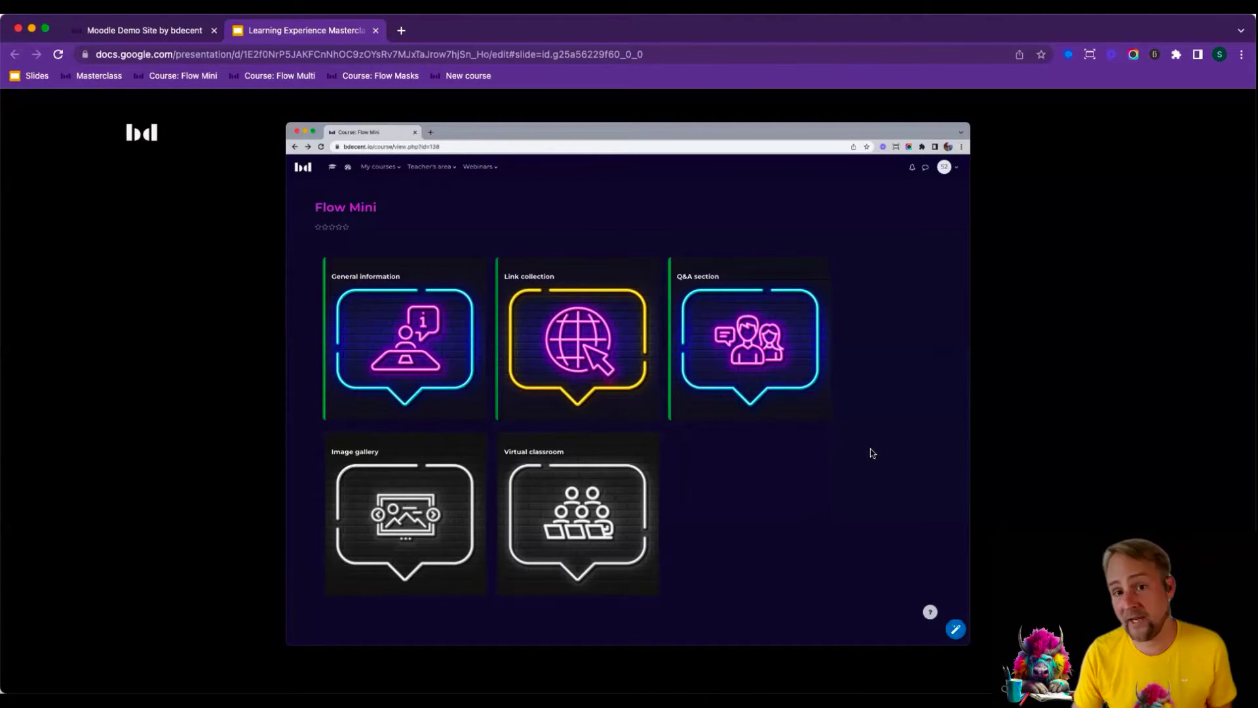
key(Right)
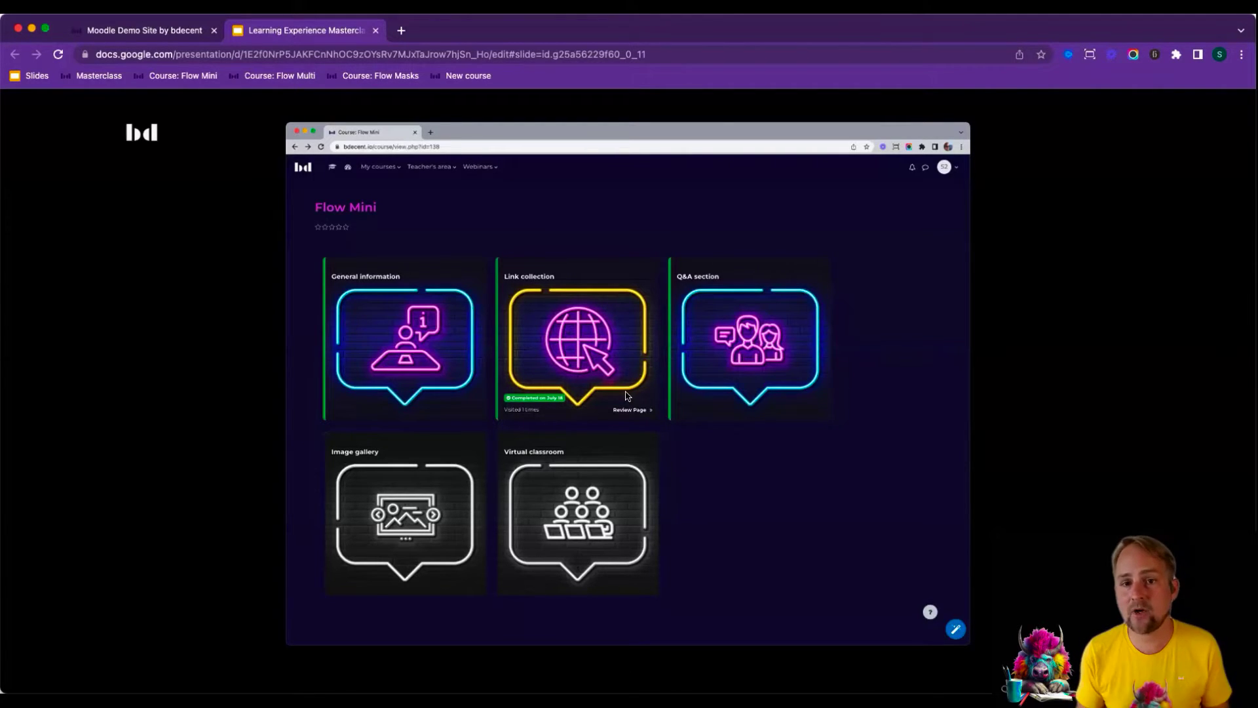
key(Right)
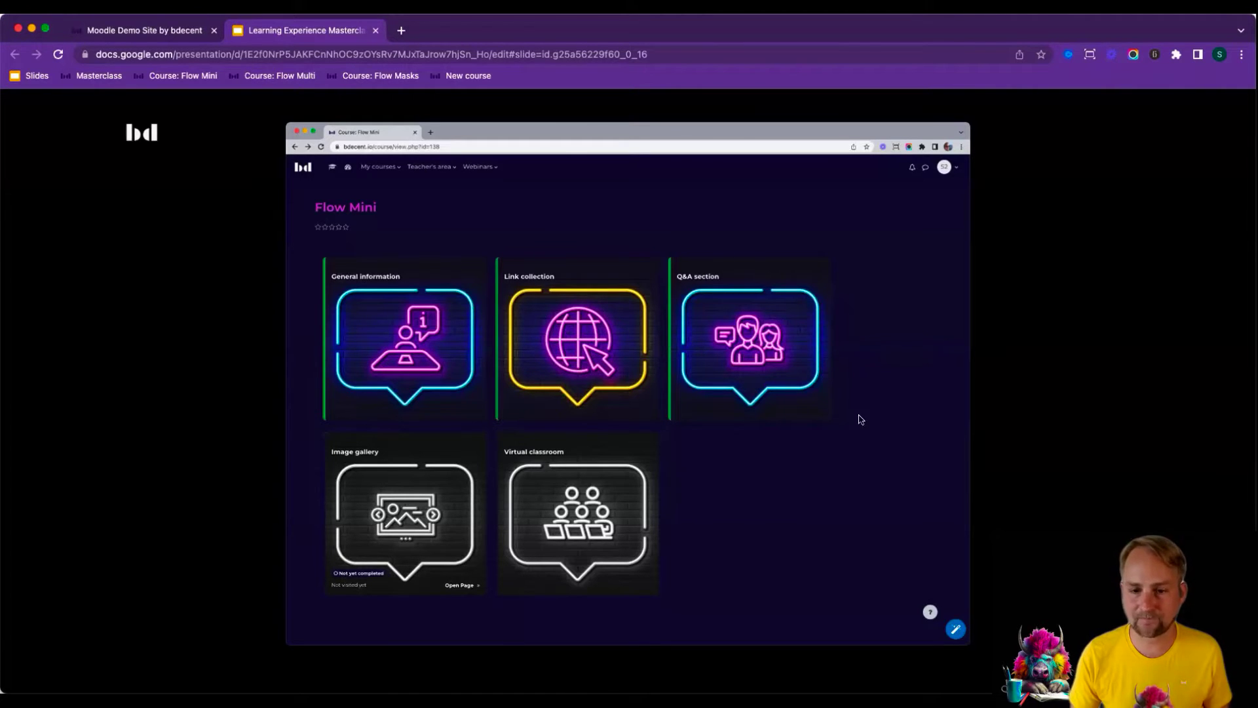
key(Right)
key(Right)
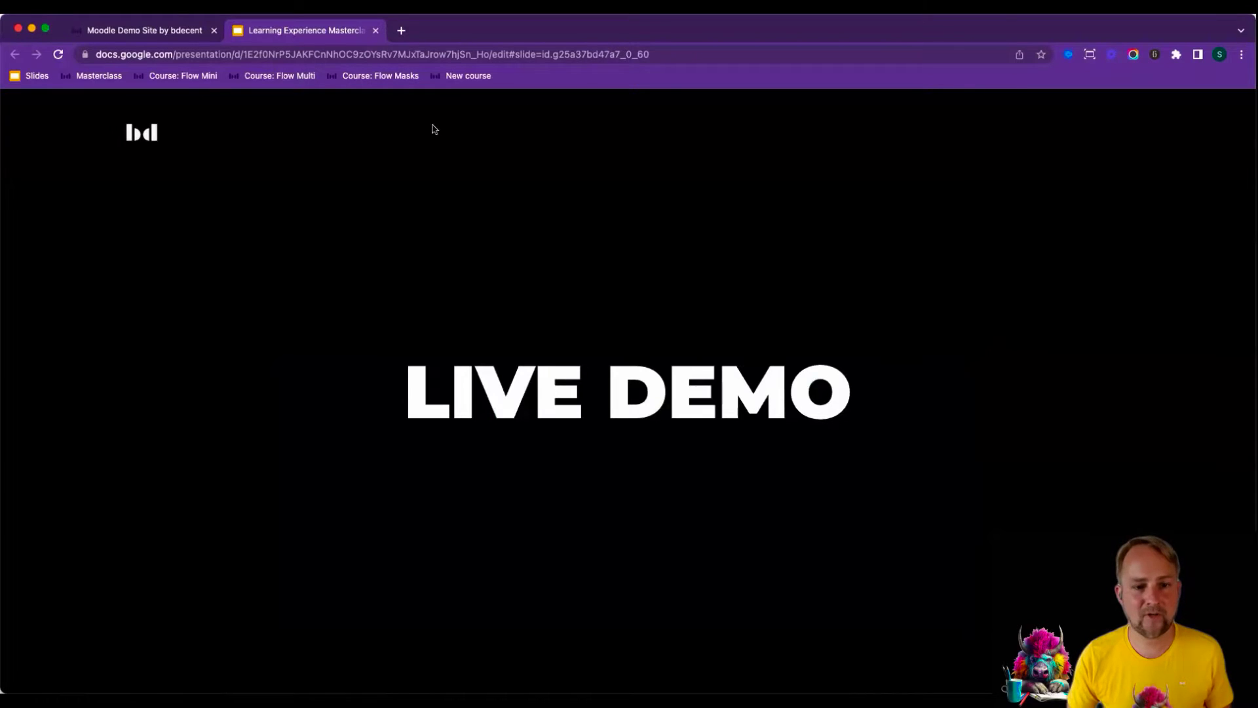
Step: Open the bookmarked Flow Mini course in a new browser tab, resize the window to 1680×1050 and view its activity cards
super+click(177, 76)
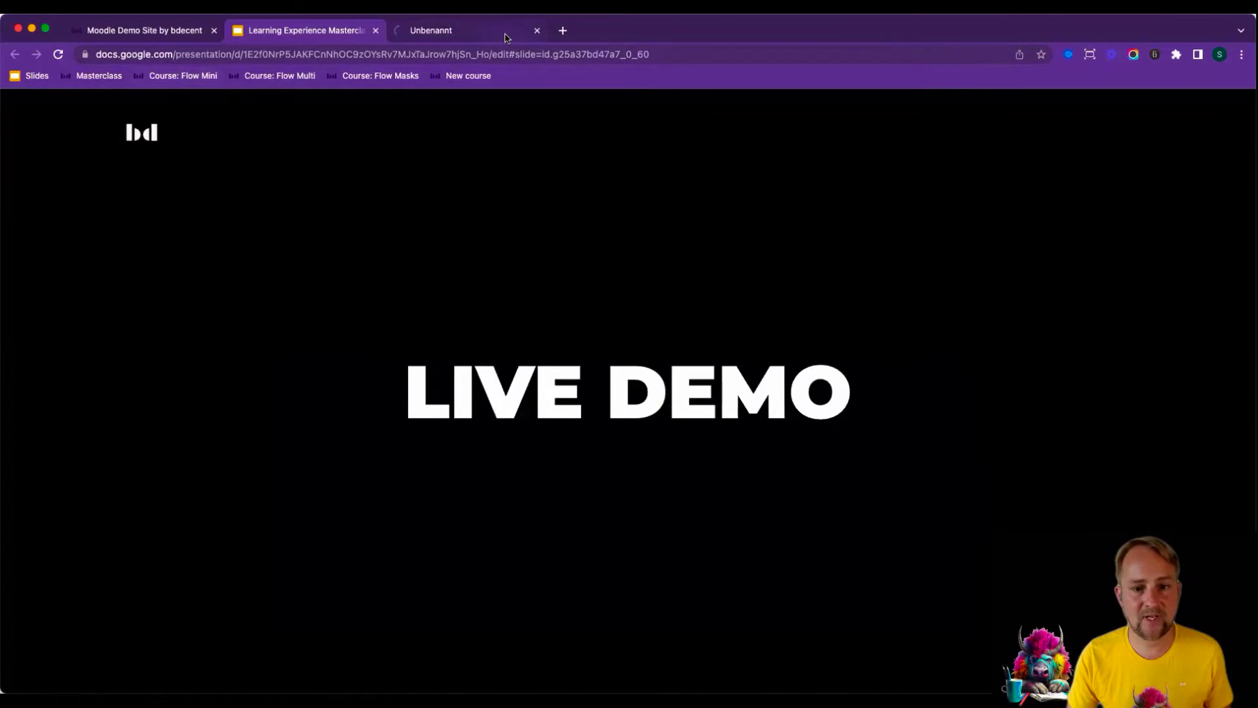
click(504, 32)
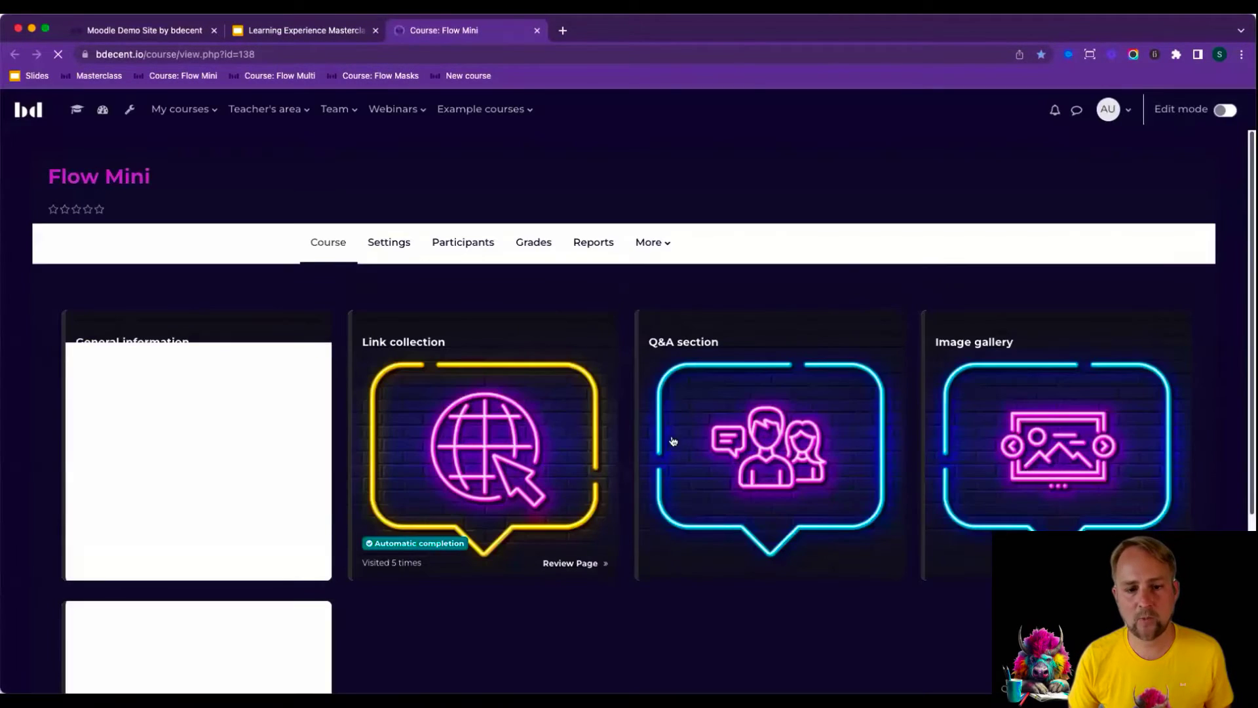
click(1089, 56)
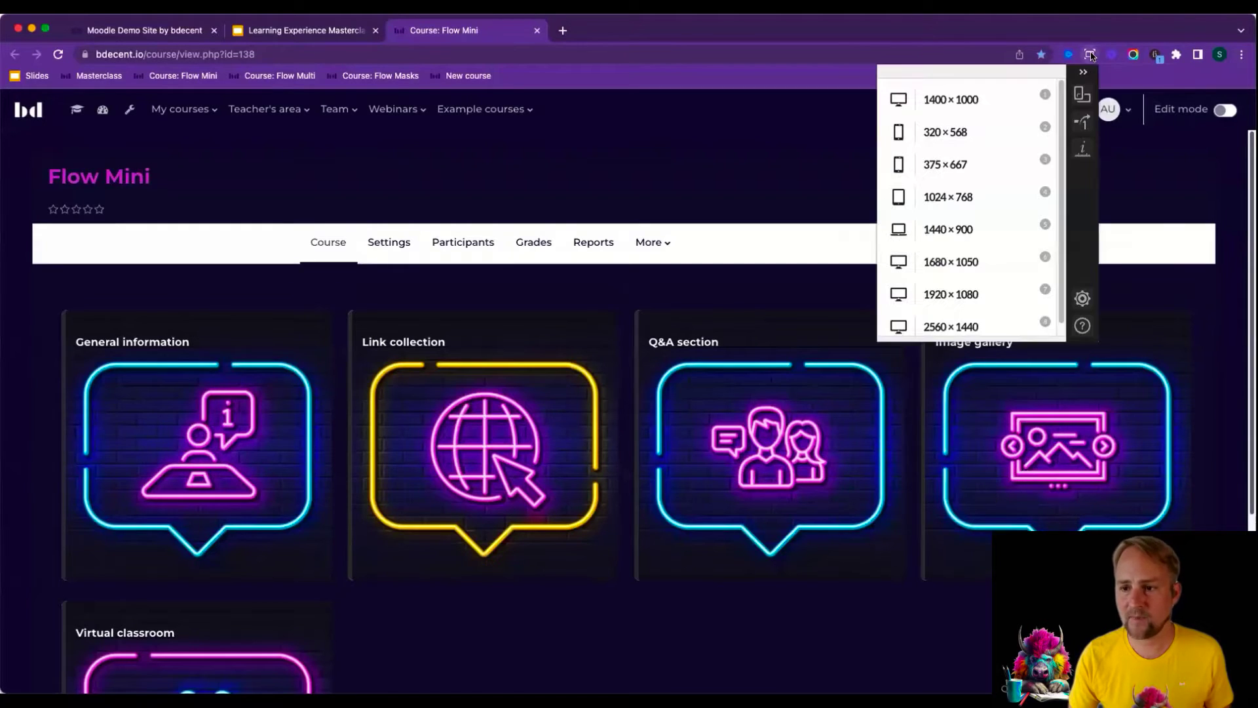
click(957, 260)
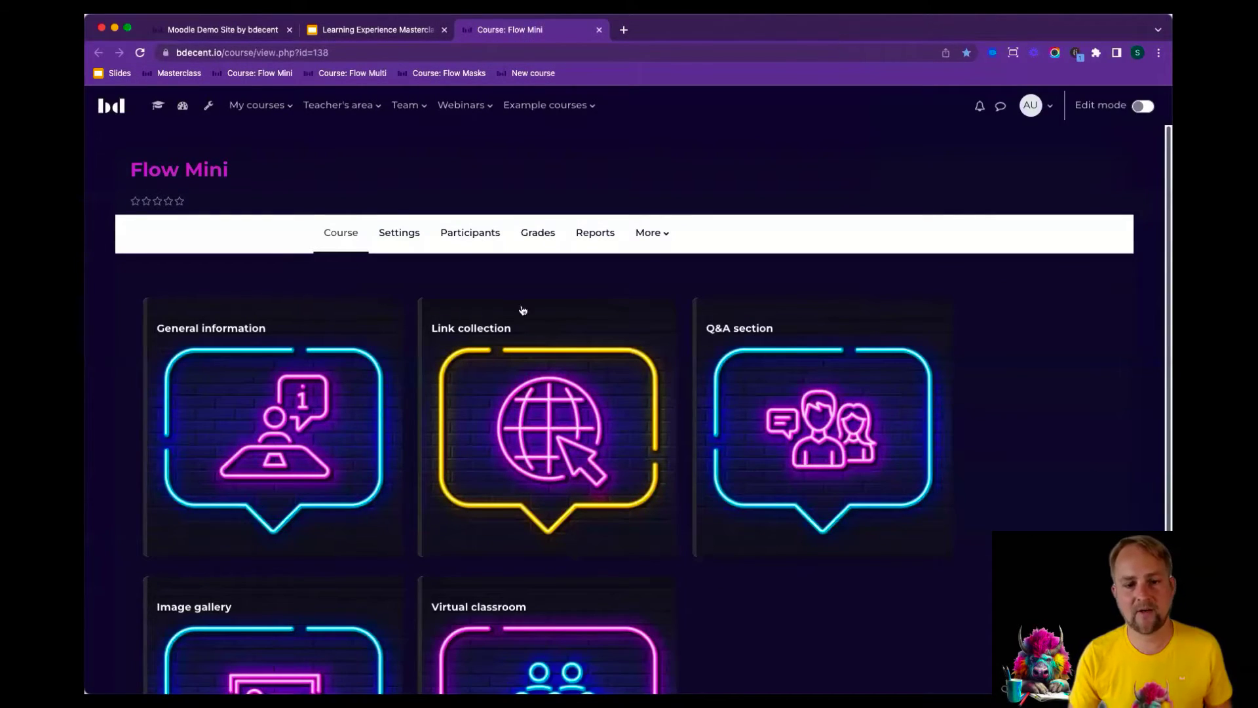
scroll(459, 301, down, 3)
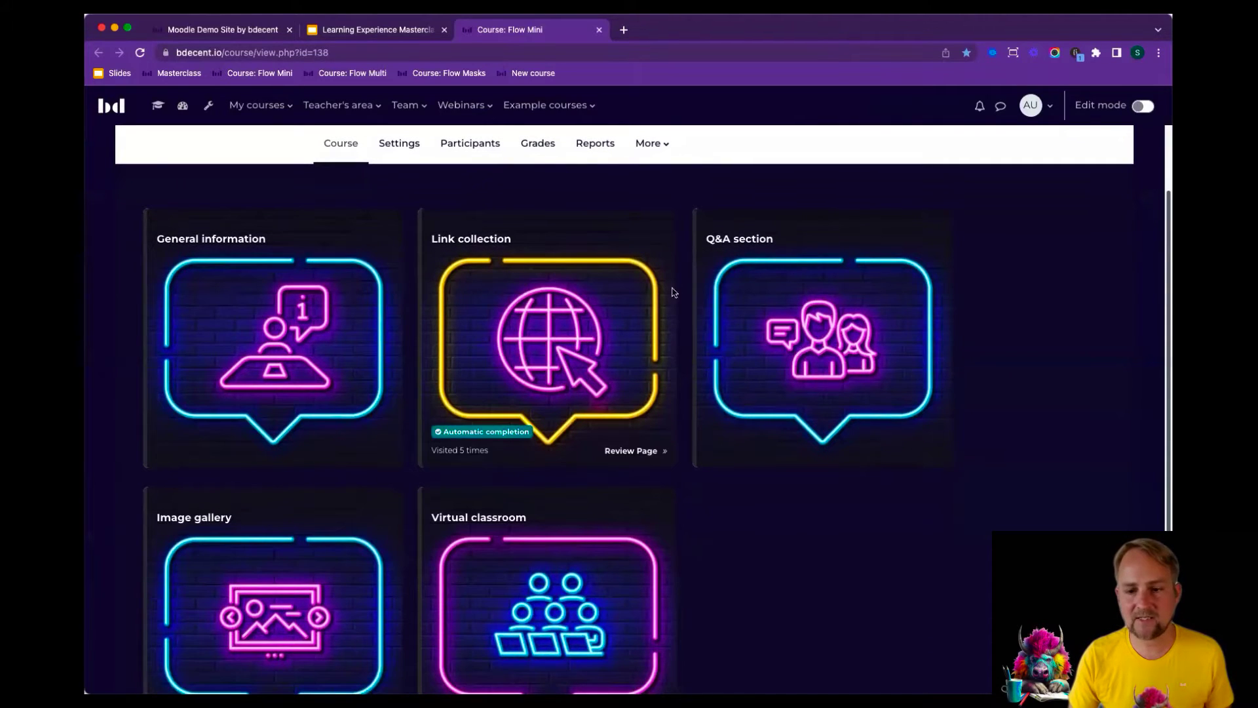
scroll(516, 393, down, 1)
scroll(208, 622, down, 3)
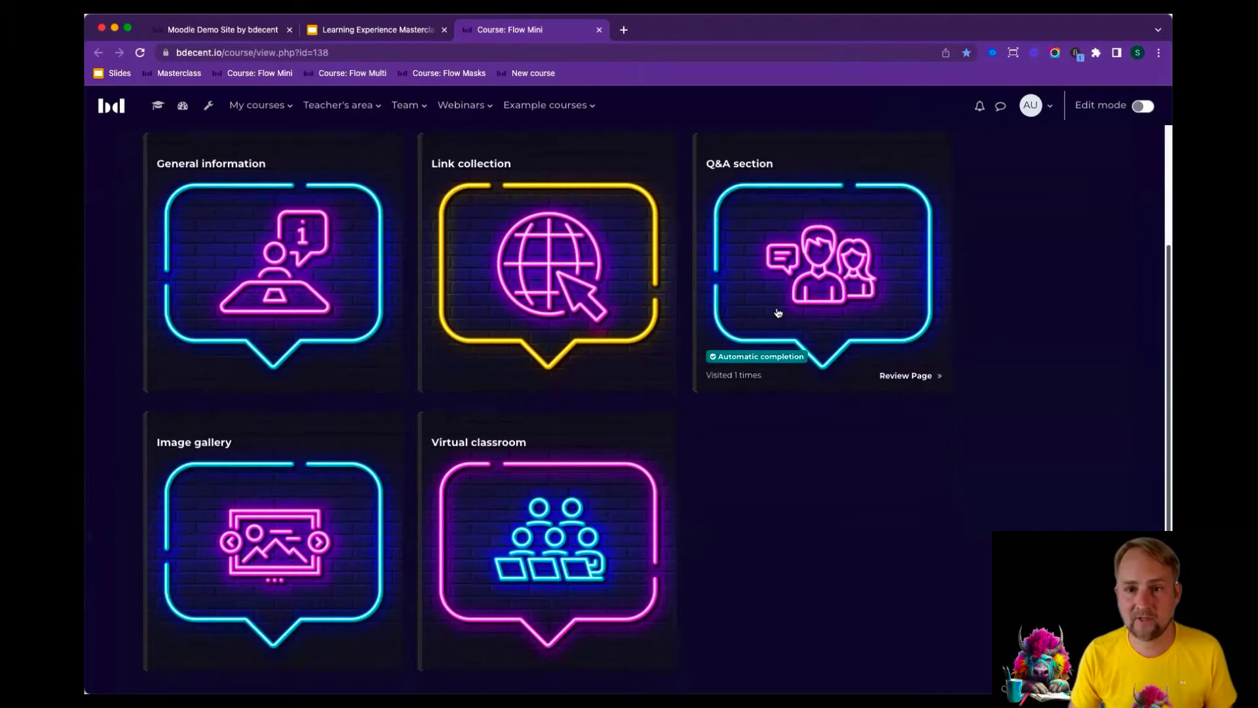
Step: Start a new course from template with the full name "Flow Mini Webinar 2" in the 1001 designs / Simple examples category
click(547, 74)
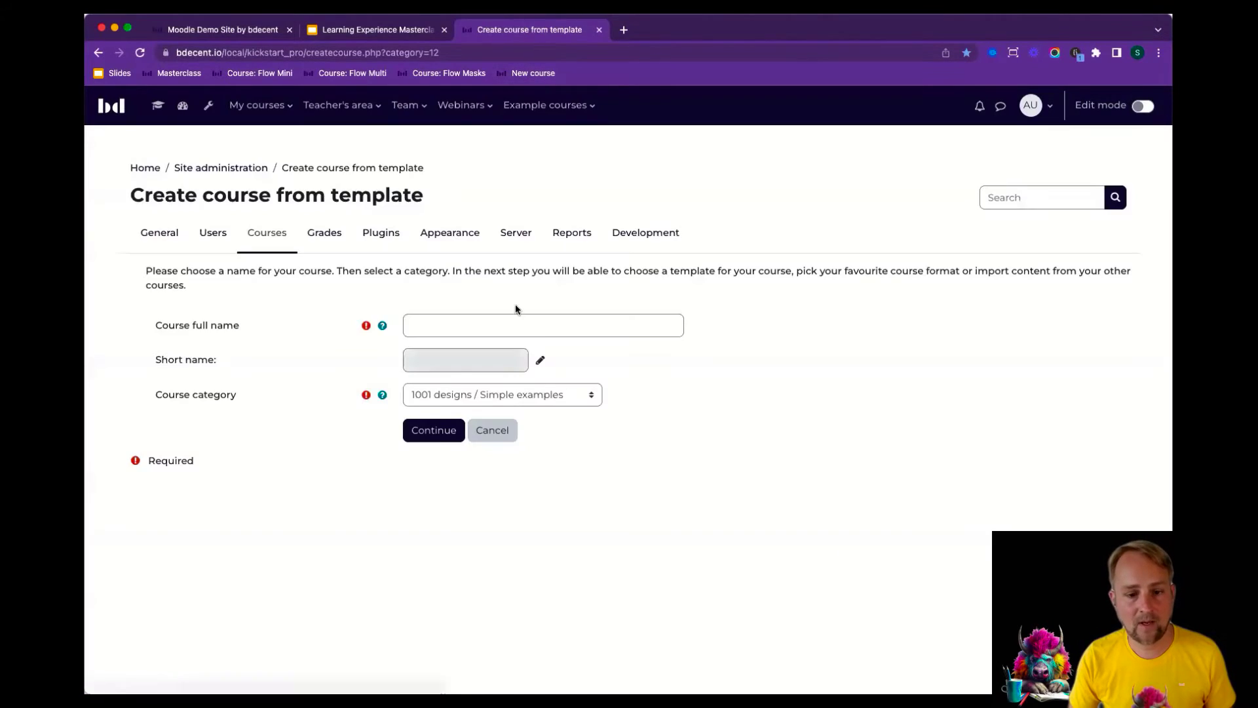
click(517, 312)
text(Flow )
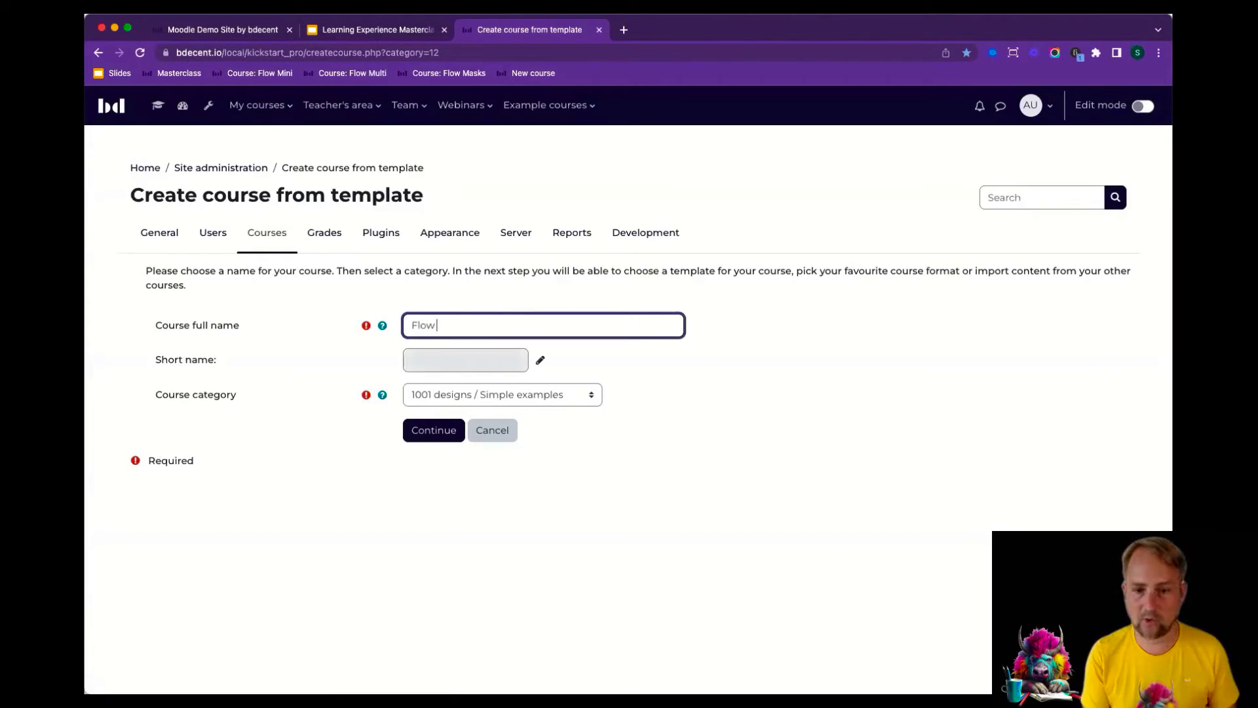
text(Mini Webinar 2)
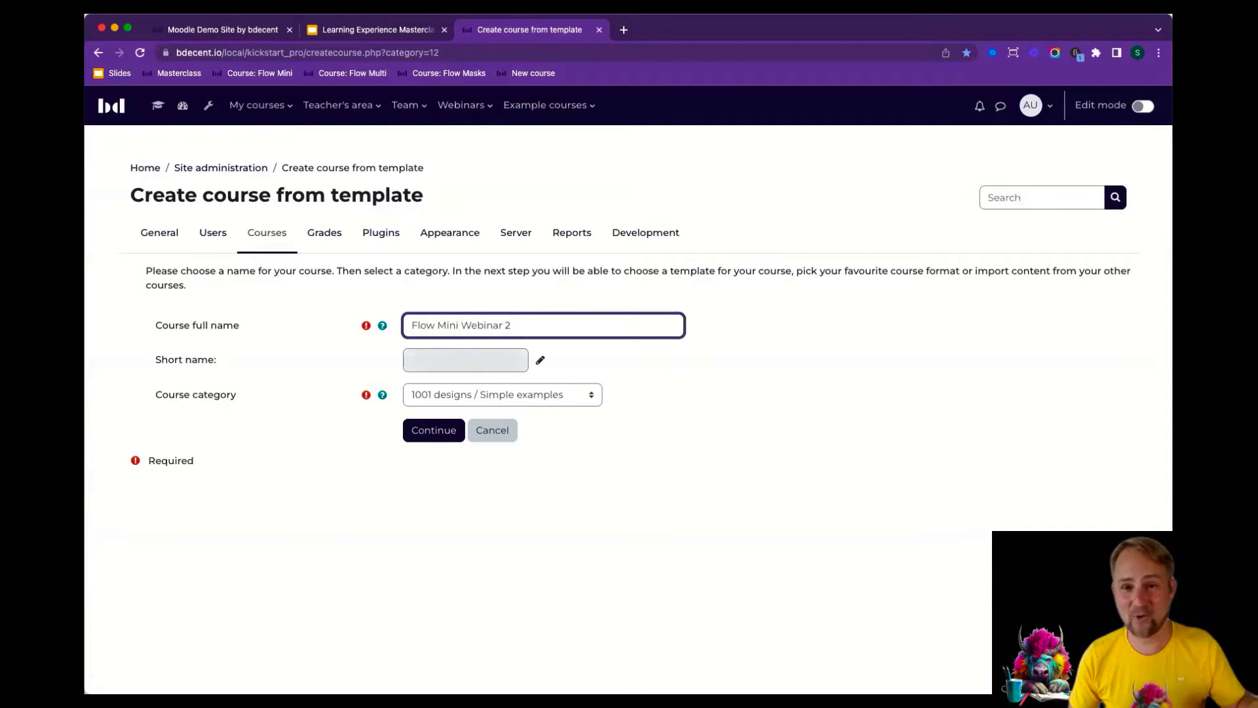
click(434, 430)
Step: Import the Flow template into the new course
scroll(1006, 377, down, 8)
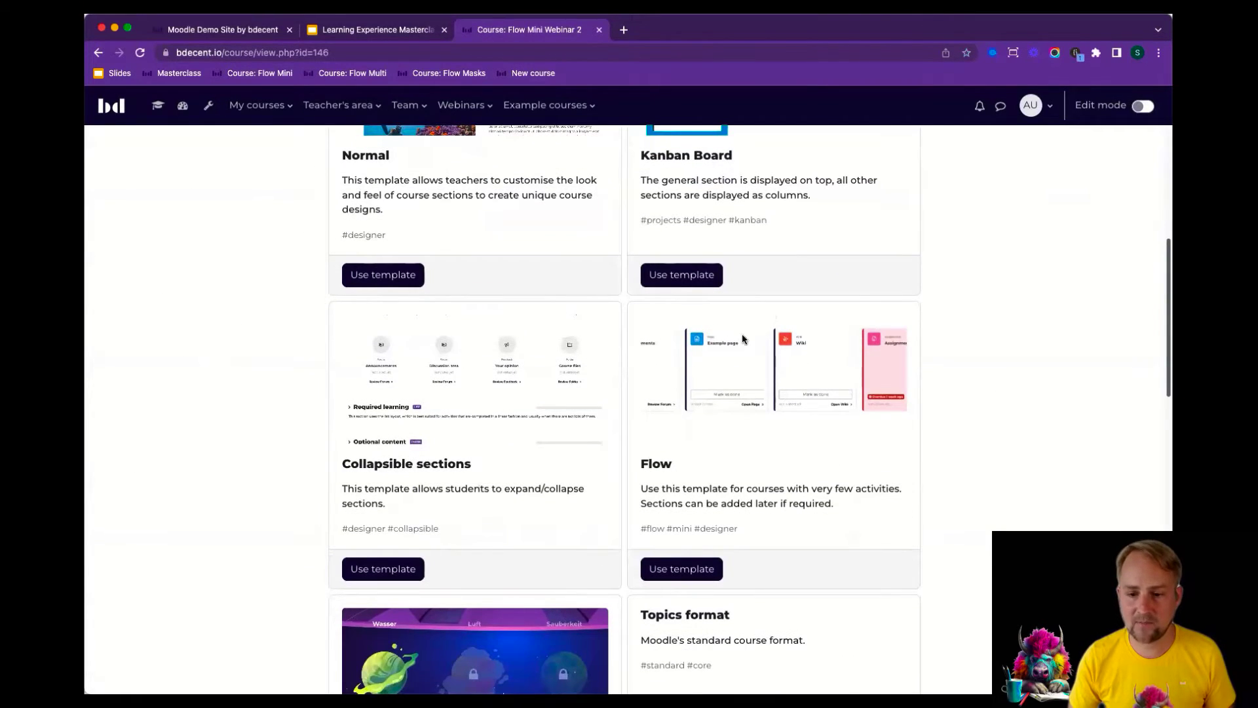
click(689, 566)
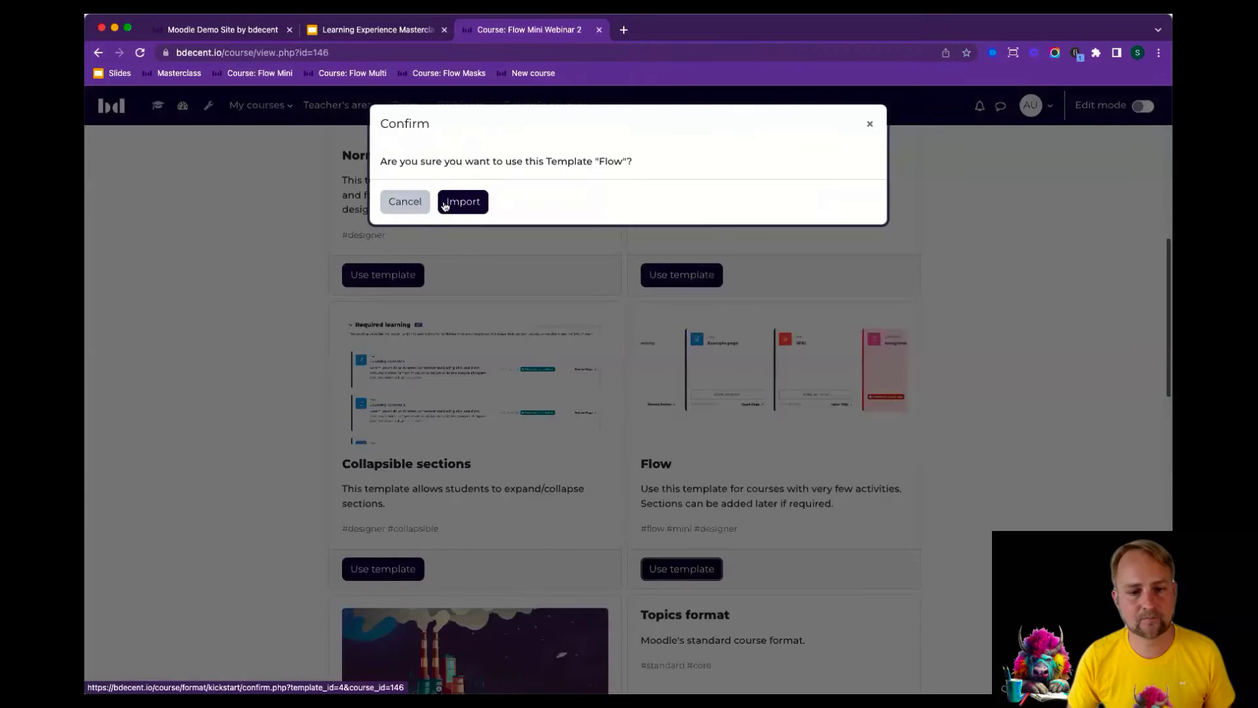
click(457, 200)
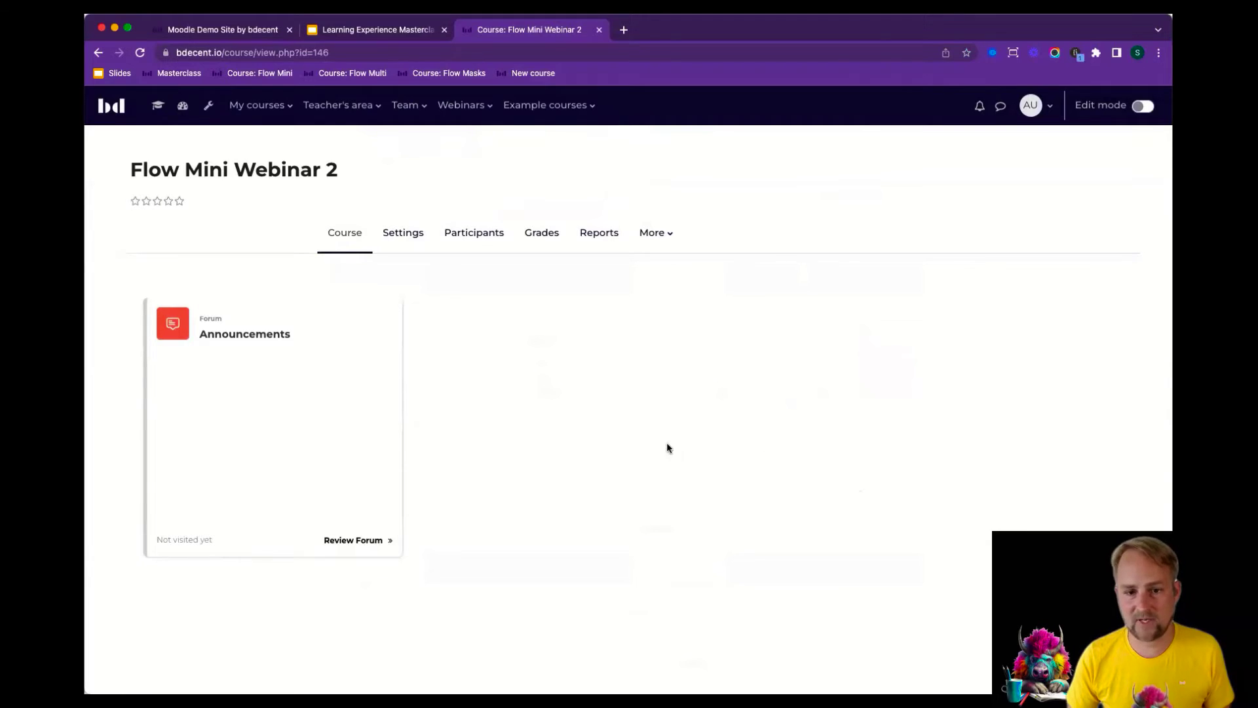
Step: Enable completion tracking in the settings of the Flow Mini Webinar 2 course
click(400, 241)
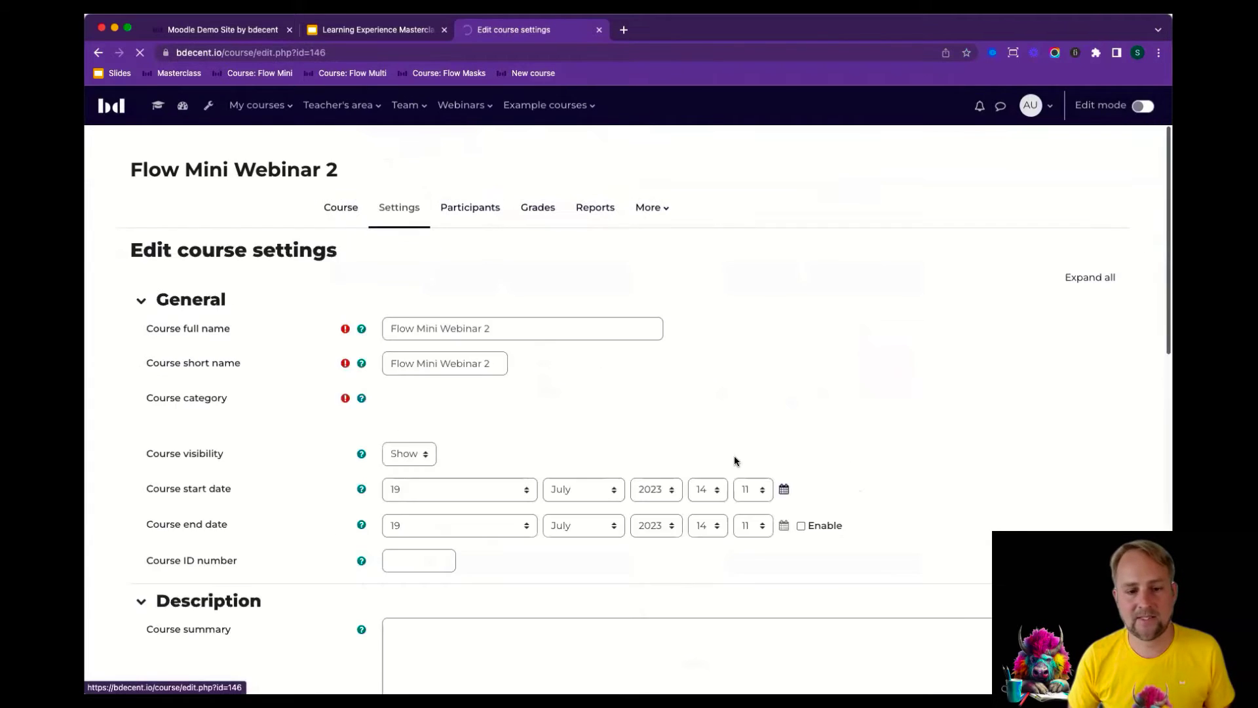
scroll(619, 457, down, 2)
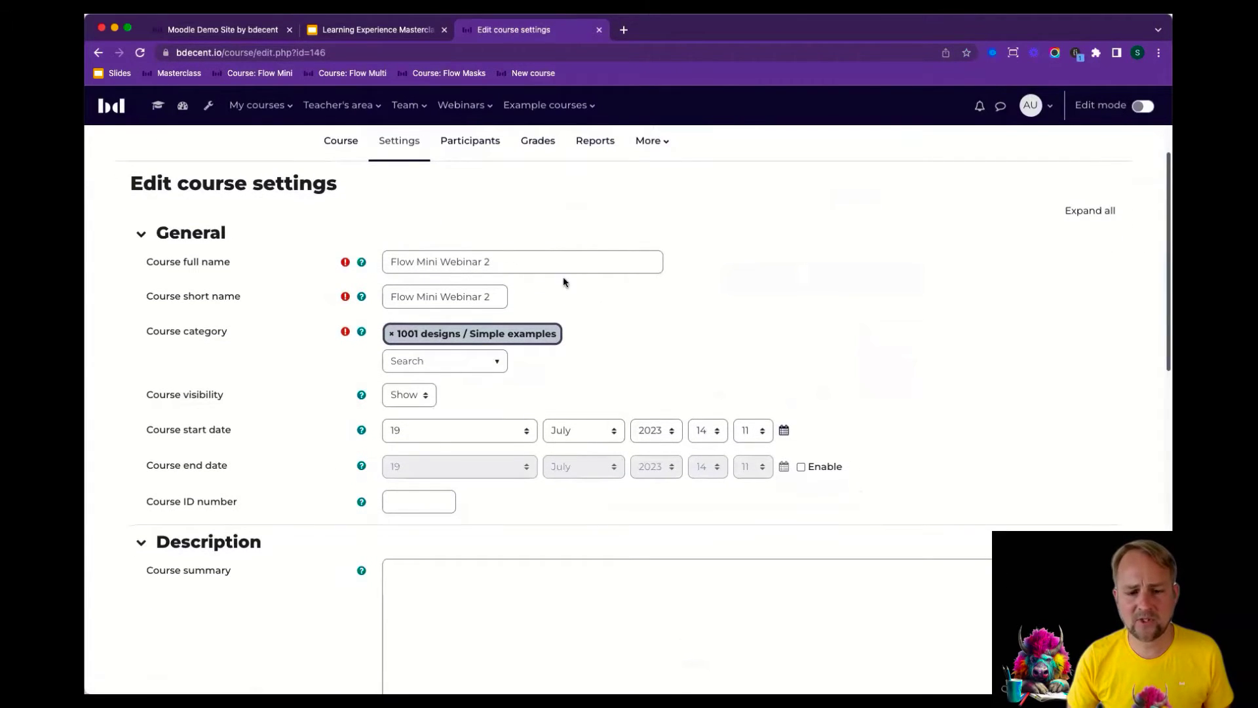
scroll(439, 412, down, 2)
scroll(577, 557, down, 5)
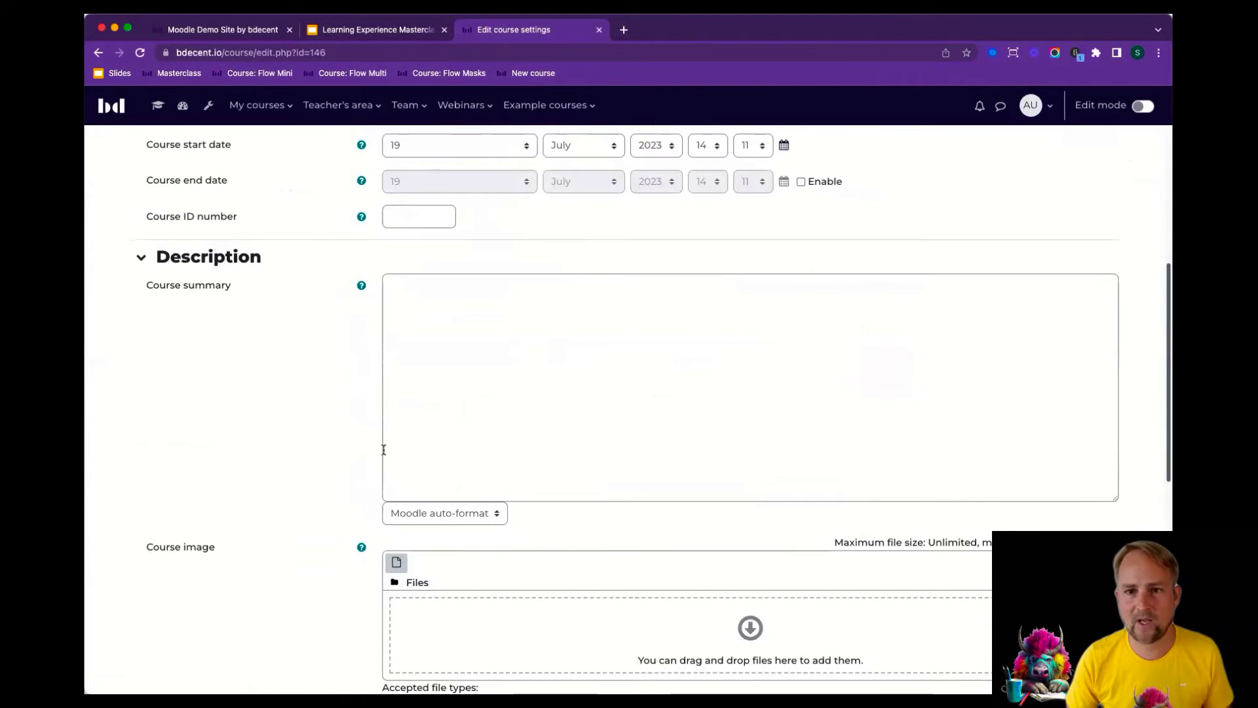
scroll(384, 449, down, 10)
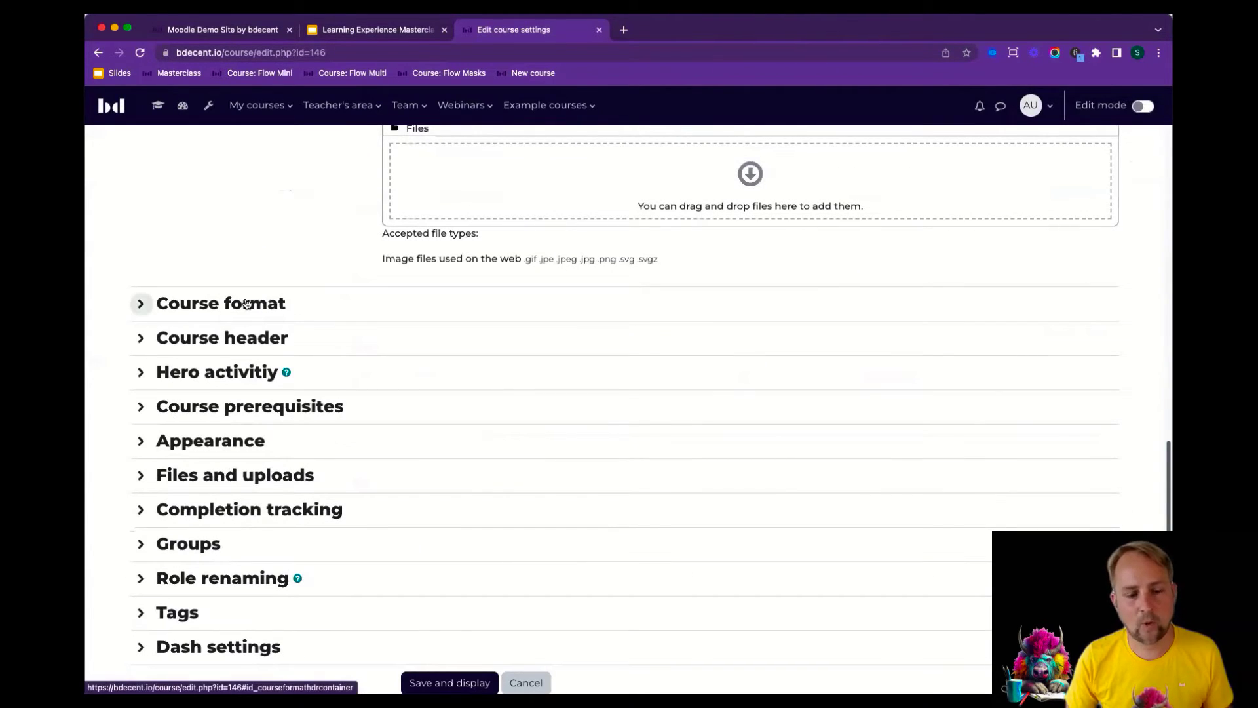
click(247, 509)
scroll(419, 437, down, 3)
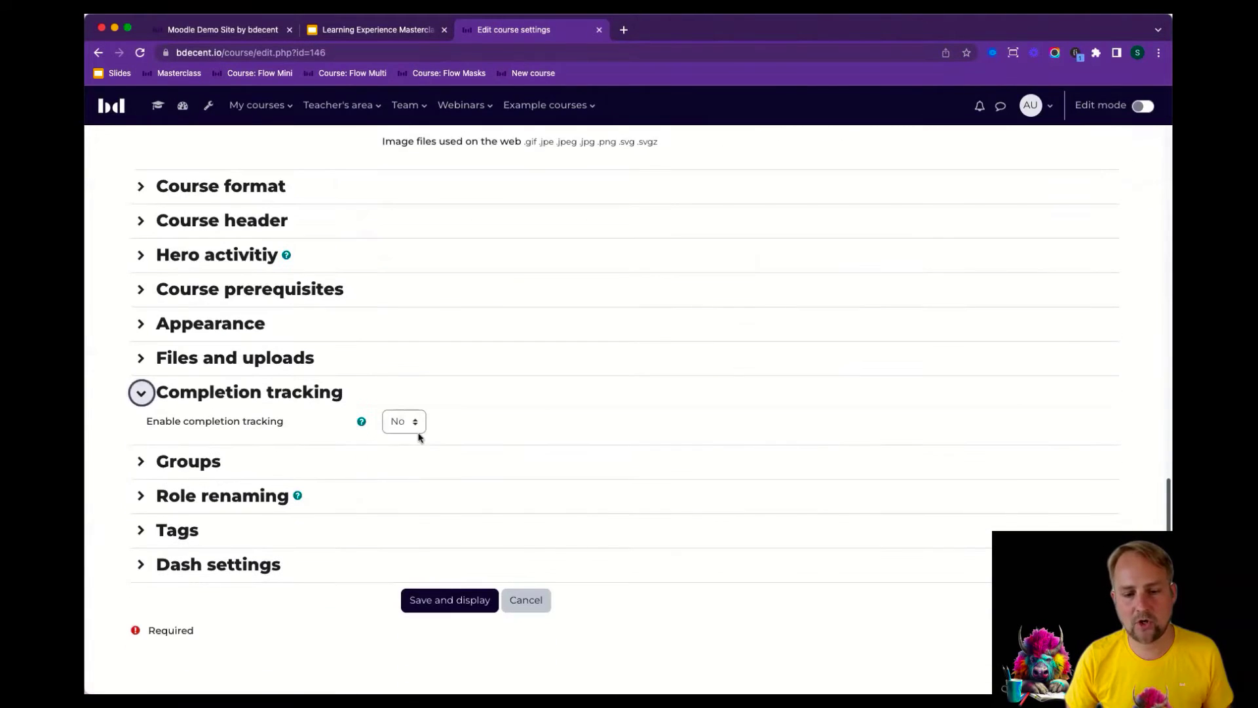
click(416, 427)
click(408, 438)
click(267, 393)
Step: Set the number of announcements to 0, disable showing the gradebook to students, and save the course settings
click(222, 336)
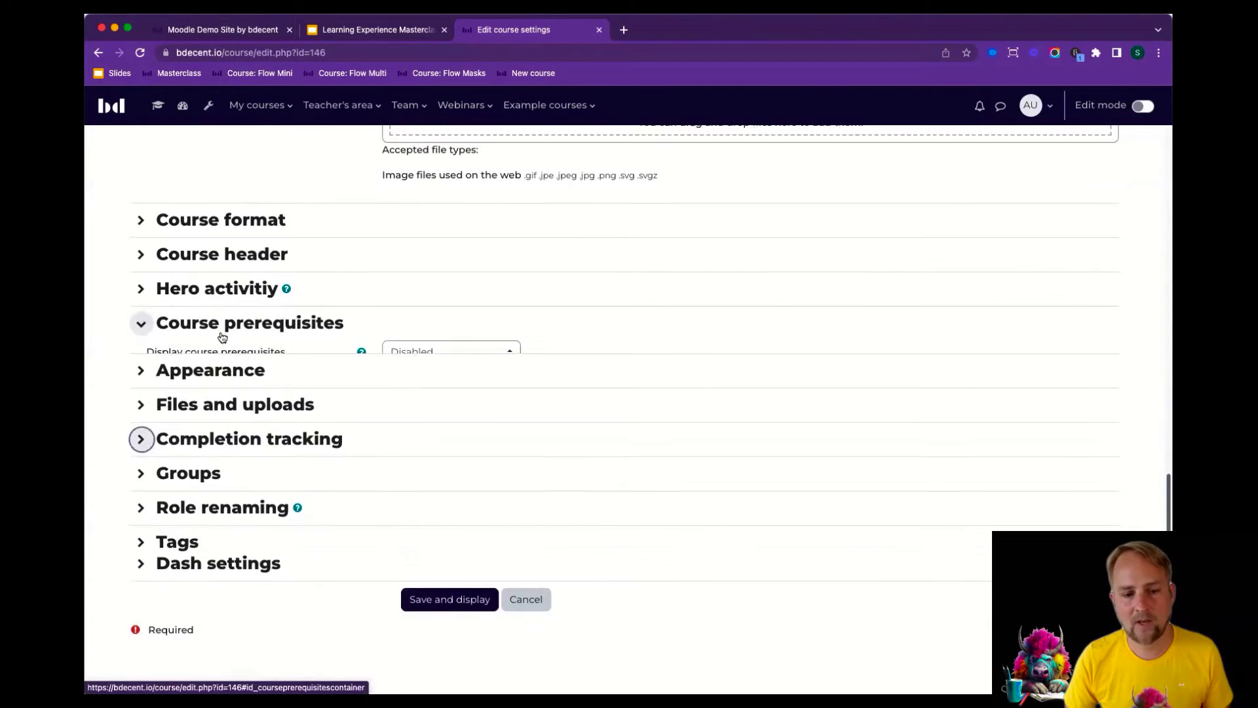
click(222, 327)
click(247, 357)
scroll(394, 401, down, 1)
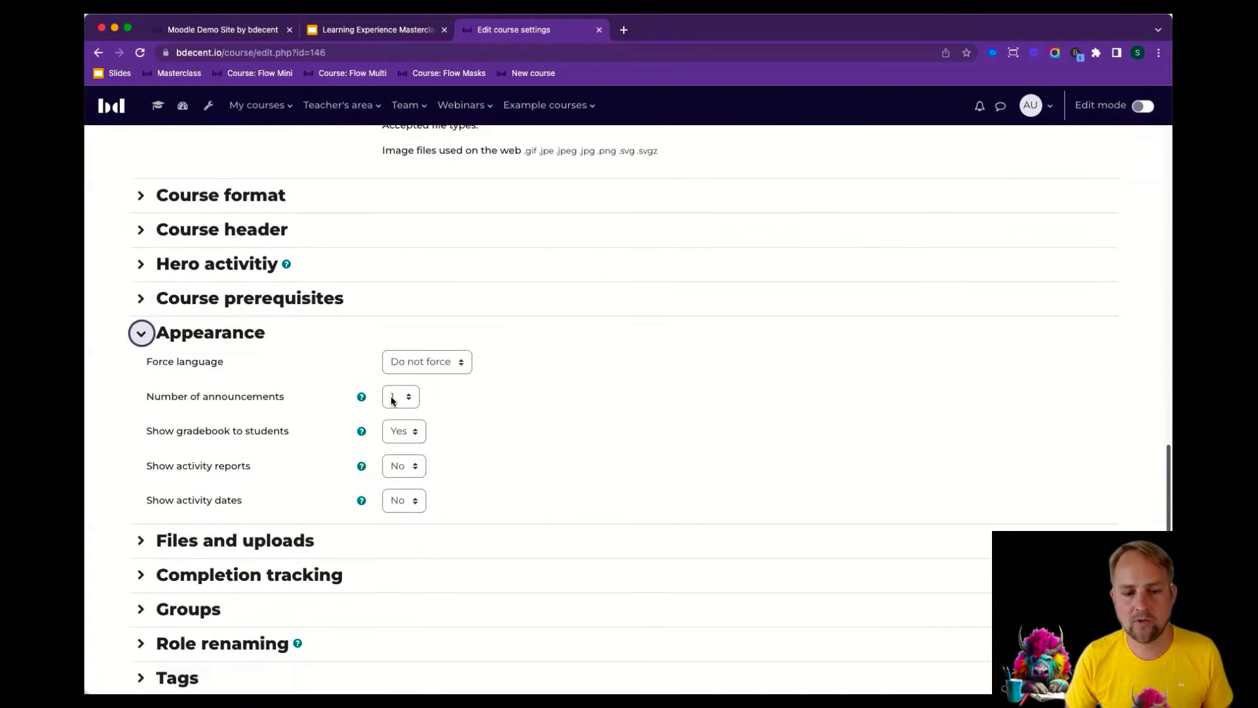
click(392, 401)
click(393, 382)
click(402, 432)
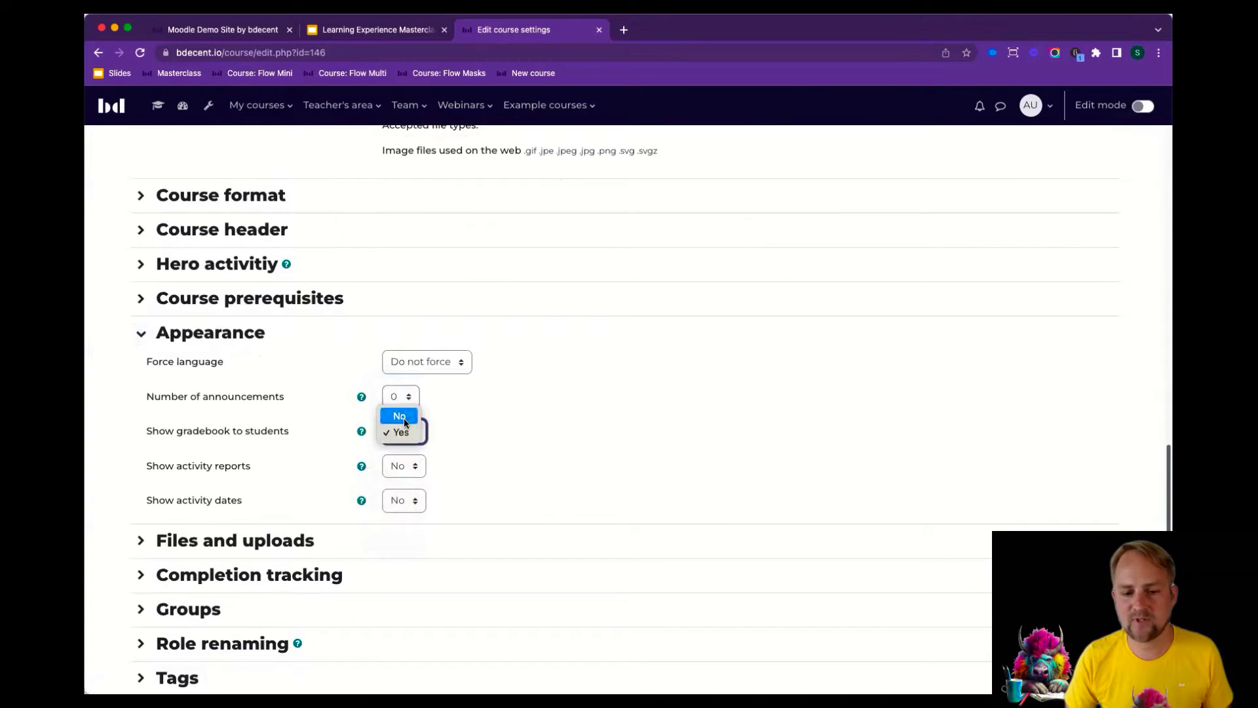
click(404, 422)
click(531, 426)
scroll(457, 548, down, 5)
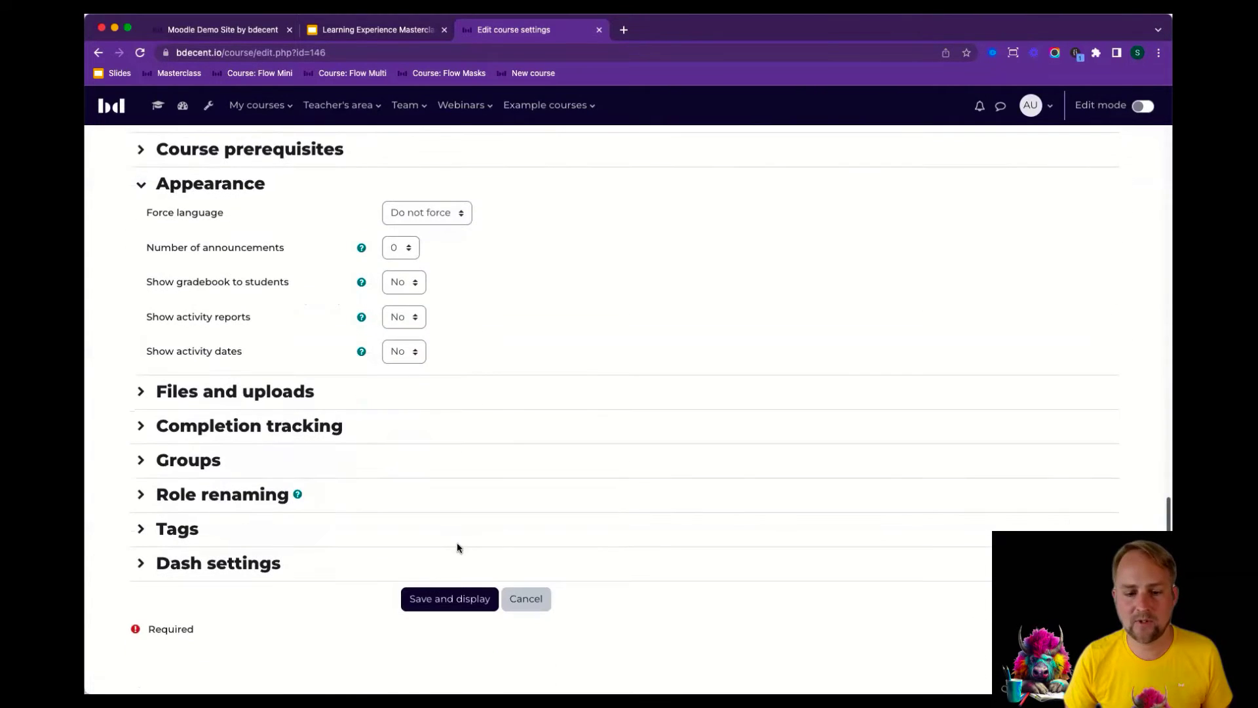
click(451, 599)
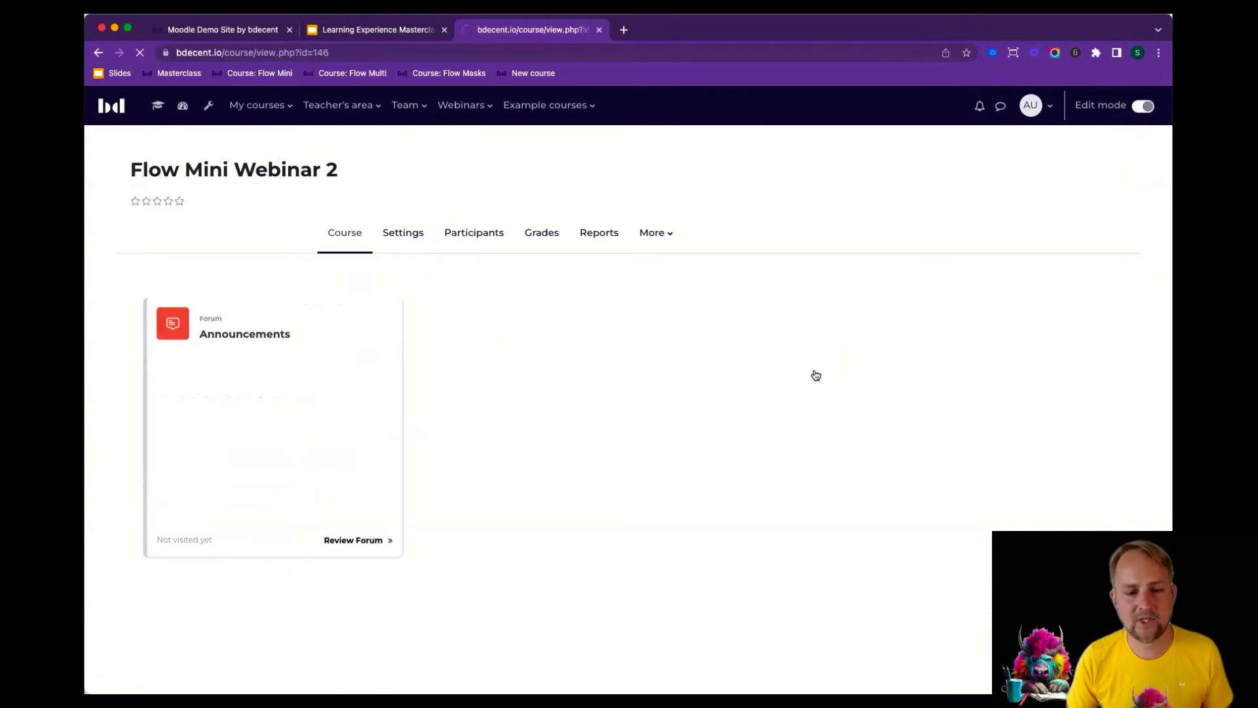
Step: Delete the Announcements forum from the course's General section
click(1084, 240)
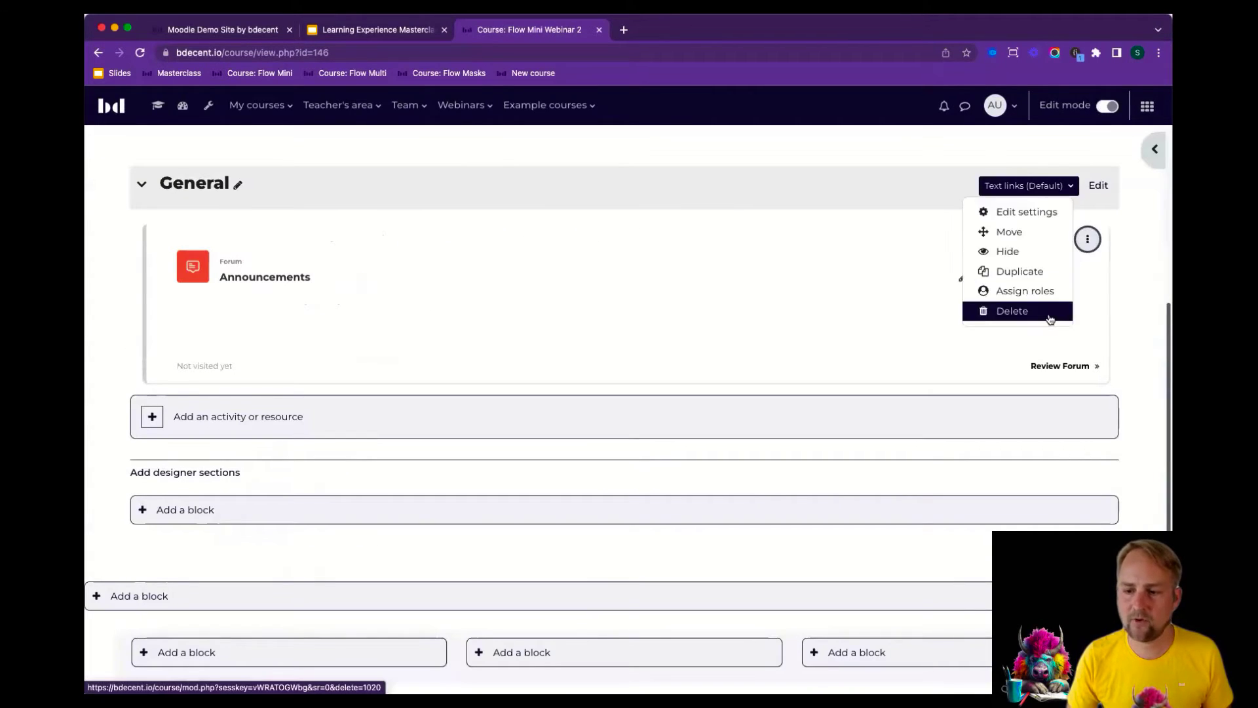
click(1047, 312)
click(461, 201)
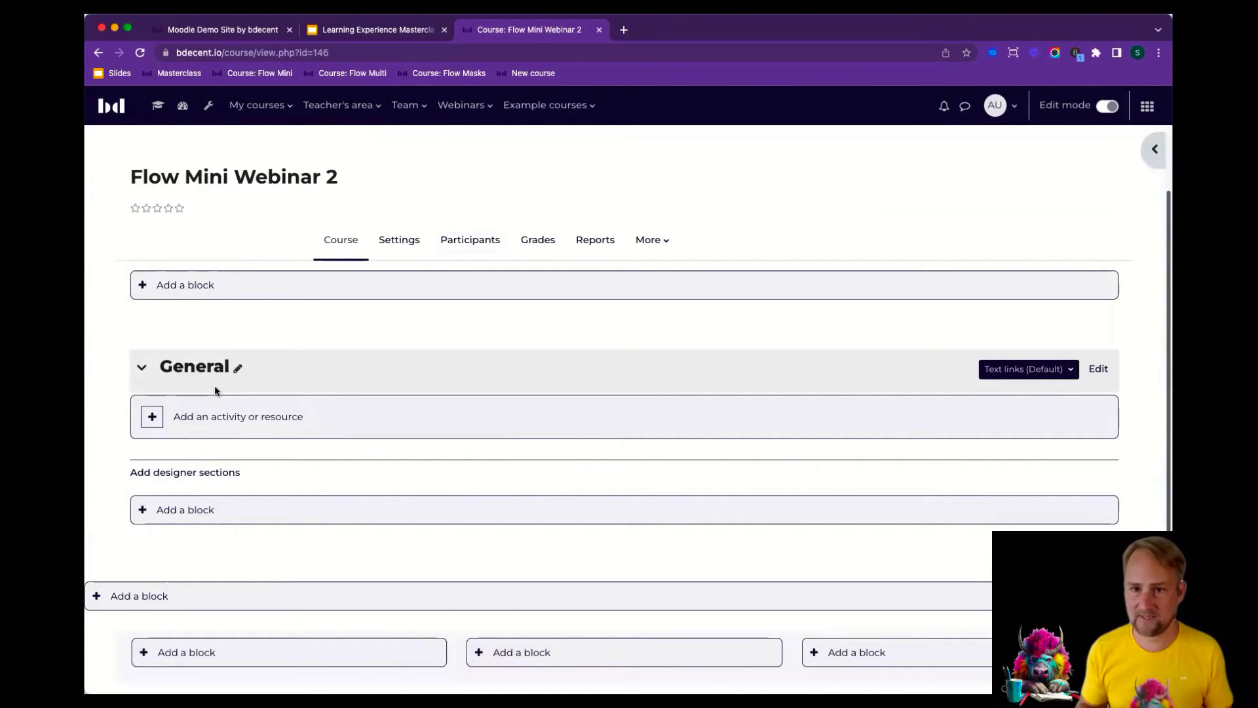
Step: Add a Page resource to the General section and name it "Page"
click(274, 422)
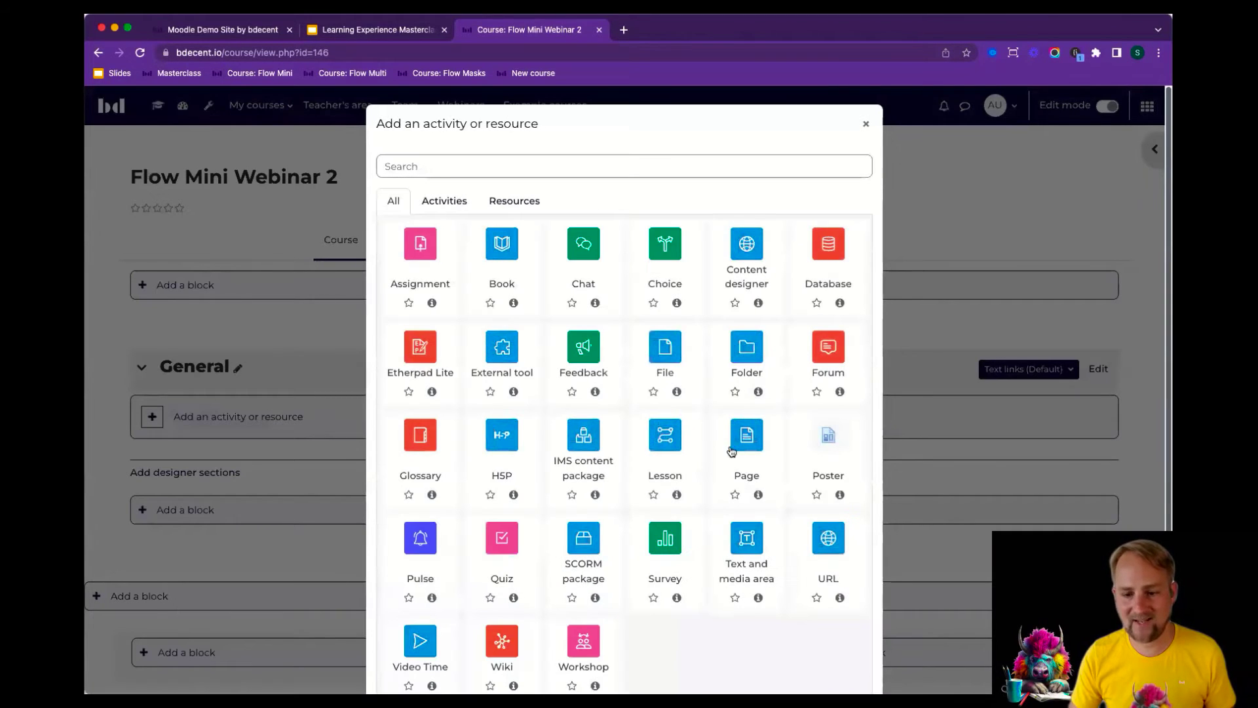
click(746, 438)
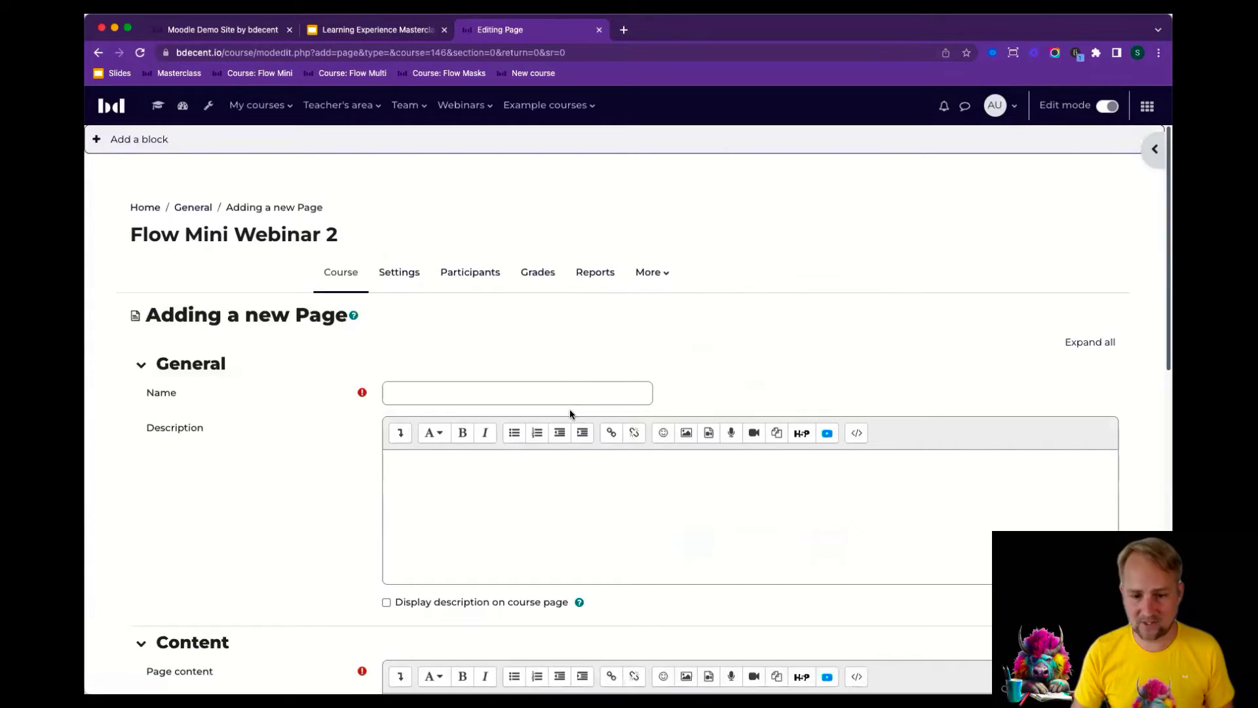
click(581, 390)
text(Page)
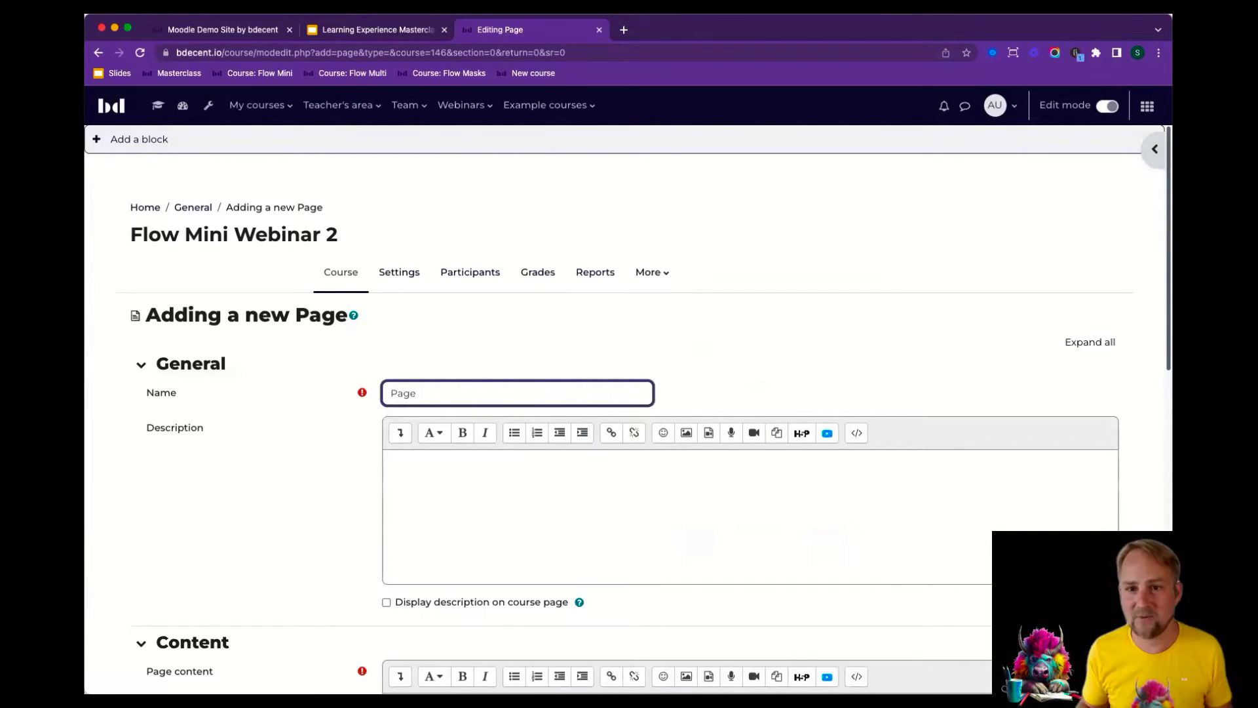
Step: Copy the placeholder text from loremipsum.de and paste it as the page content
scroll(581, 387, down, 5)
click(541, 477)
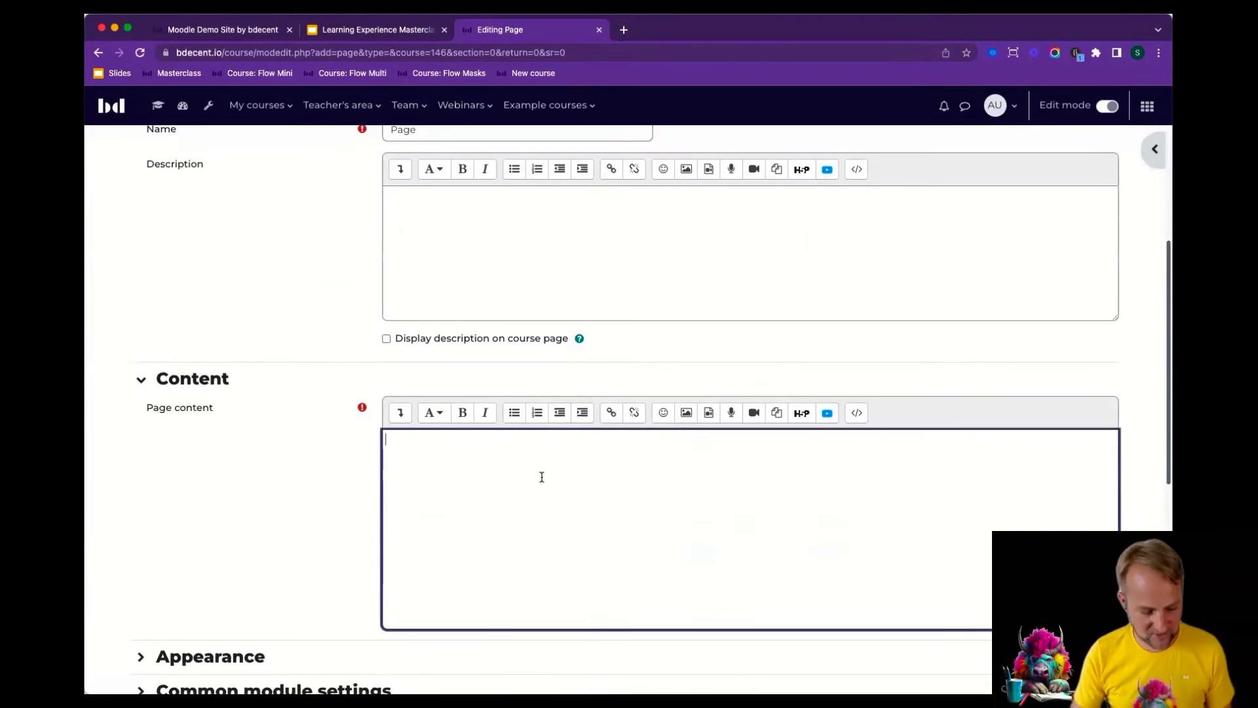
key(ctrl+t)
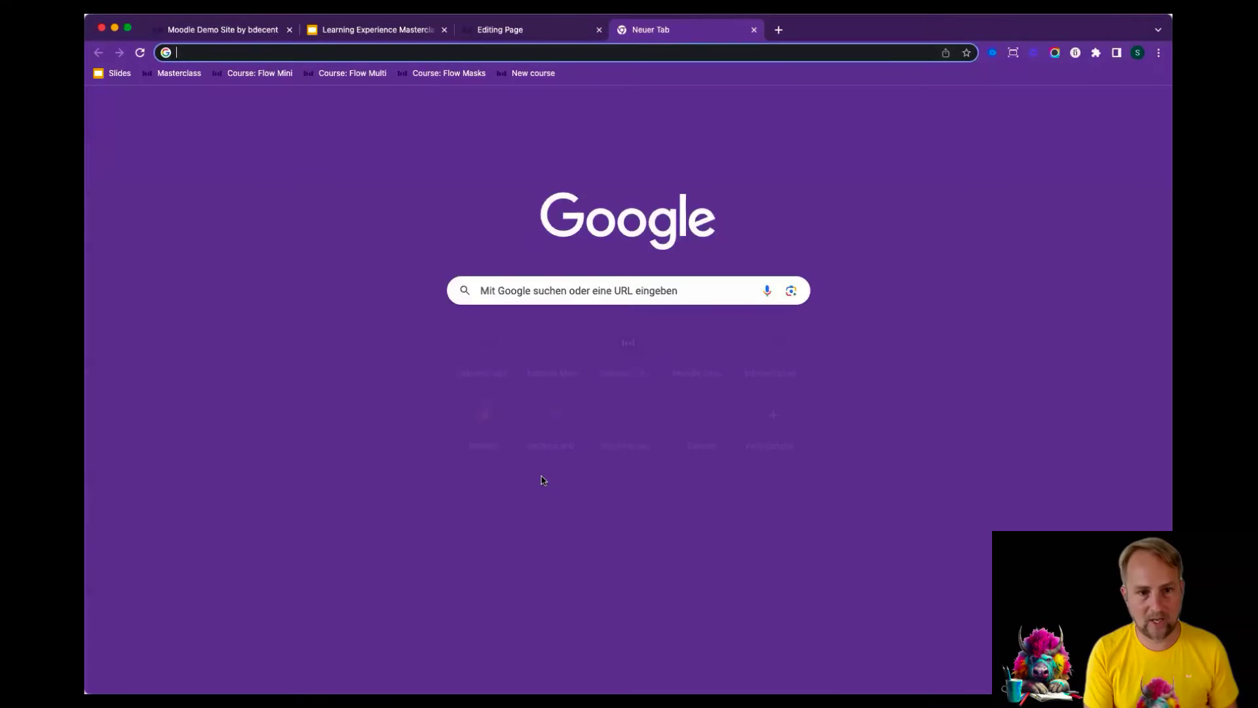
text(loremipsum.de)
key(Return)
double_click(541, 506)
key(ctrl+a)
key(ctrl+c)
key(ctrl+w)
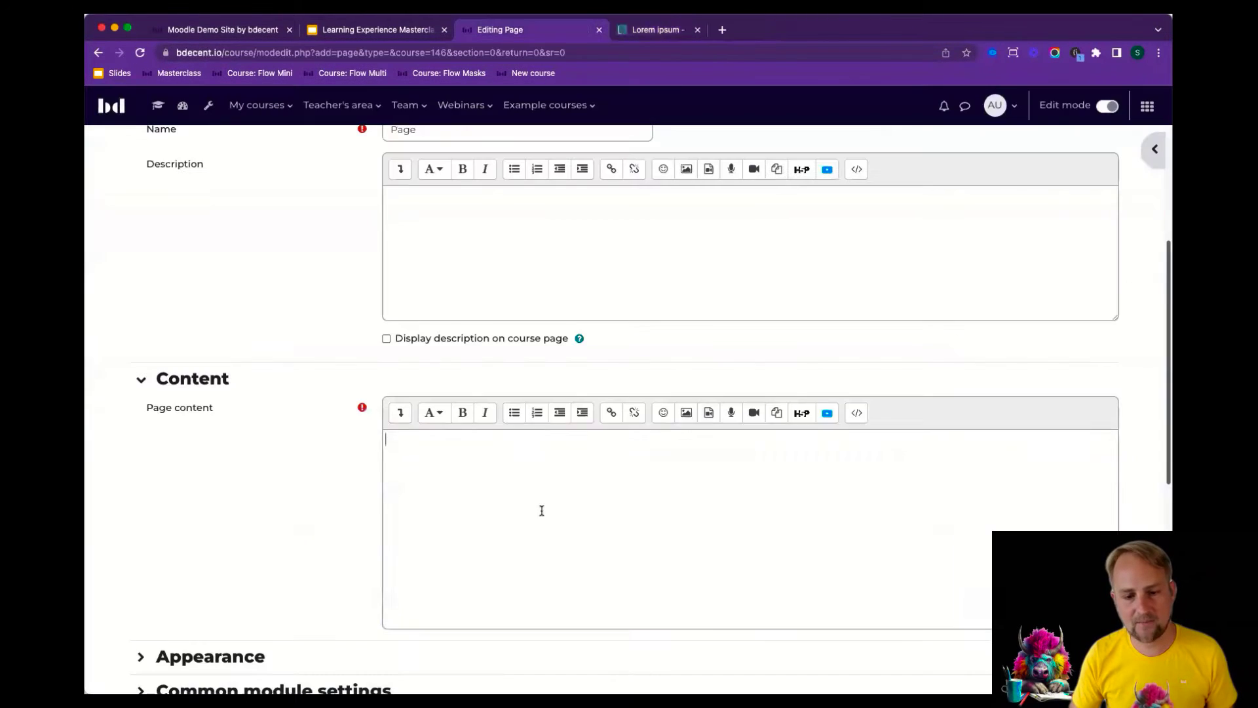
key(ctrl+v)
scroll(698, 431, up, 1)
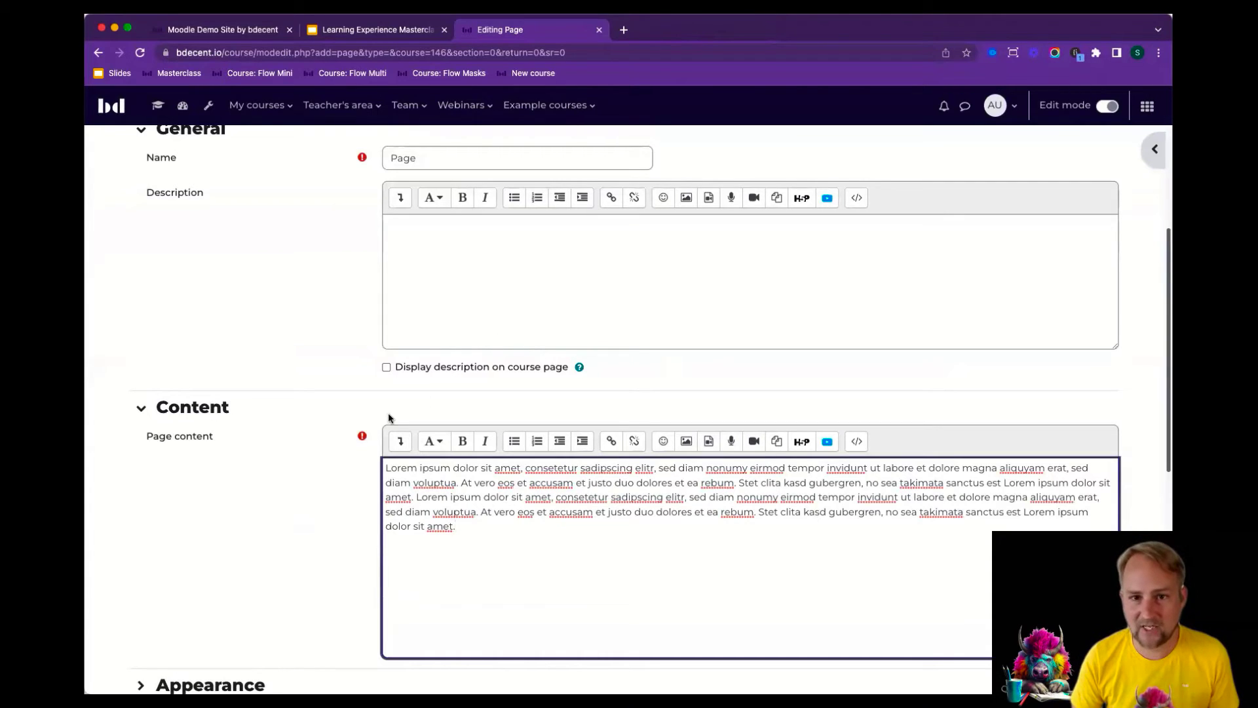
Step: Set the Page's completion tracking to show complete when conditions are met, with viewing required, and save back to the course
scroll(360, 429, down, 10)
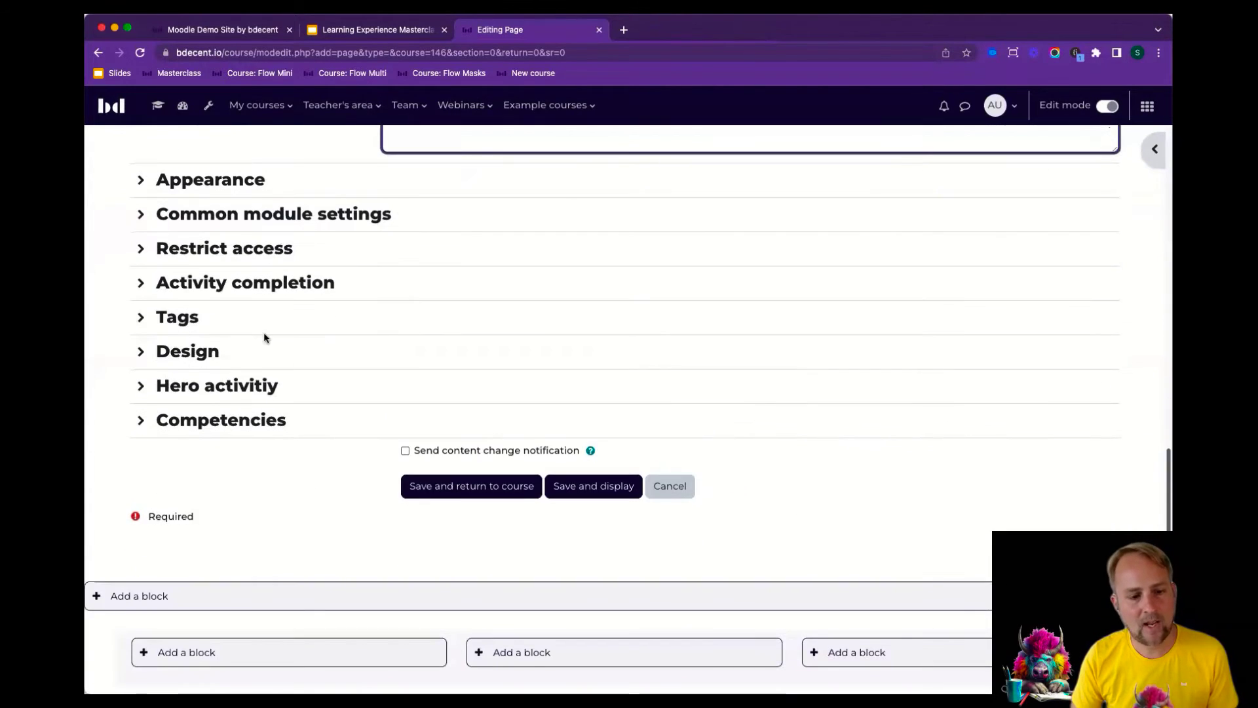
click(267, 281)
click(469, 312)
click(469, 330)
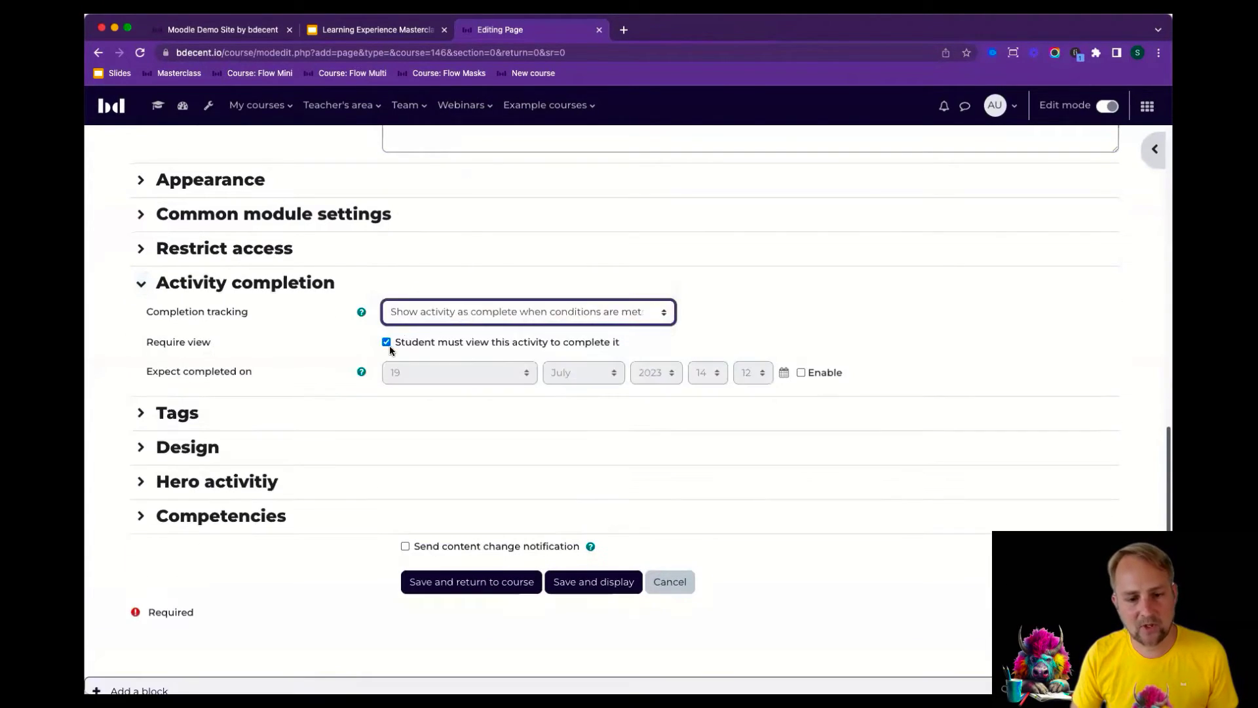
click(505, 582)
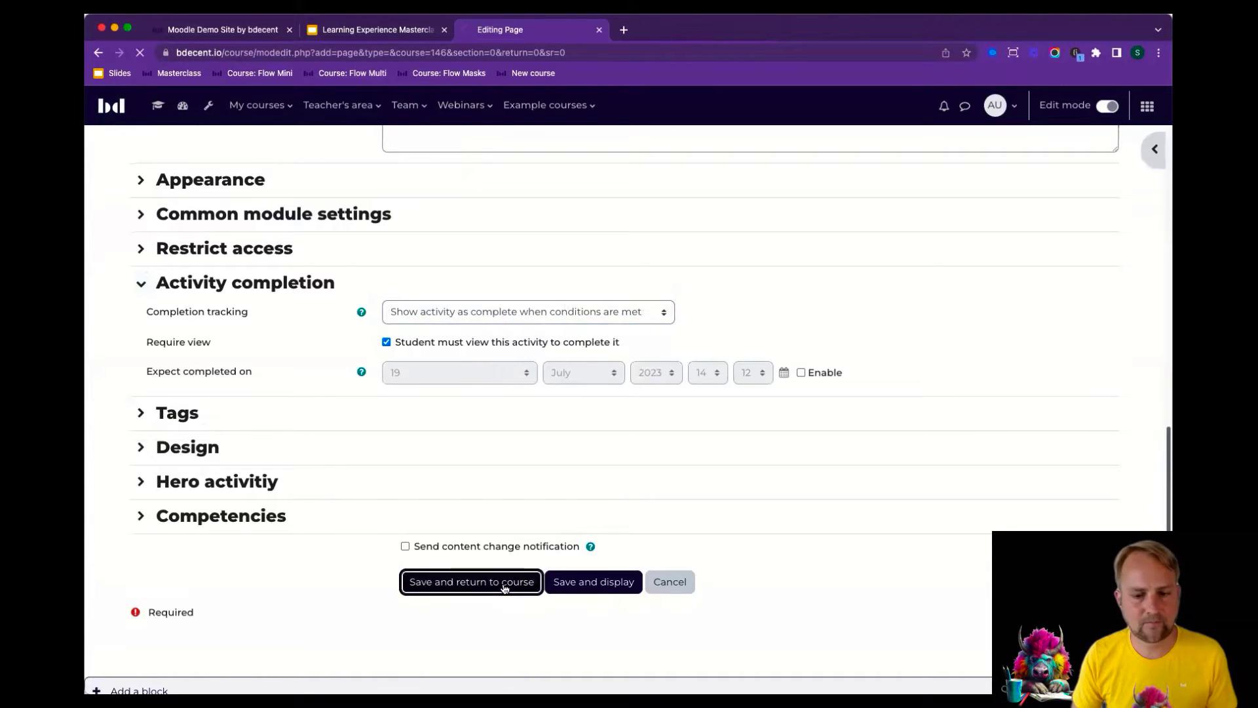
Step: Examine the new Page card with editing turned off and compare it with the cards in the Flow Mini course
click(1114, 108)
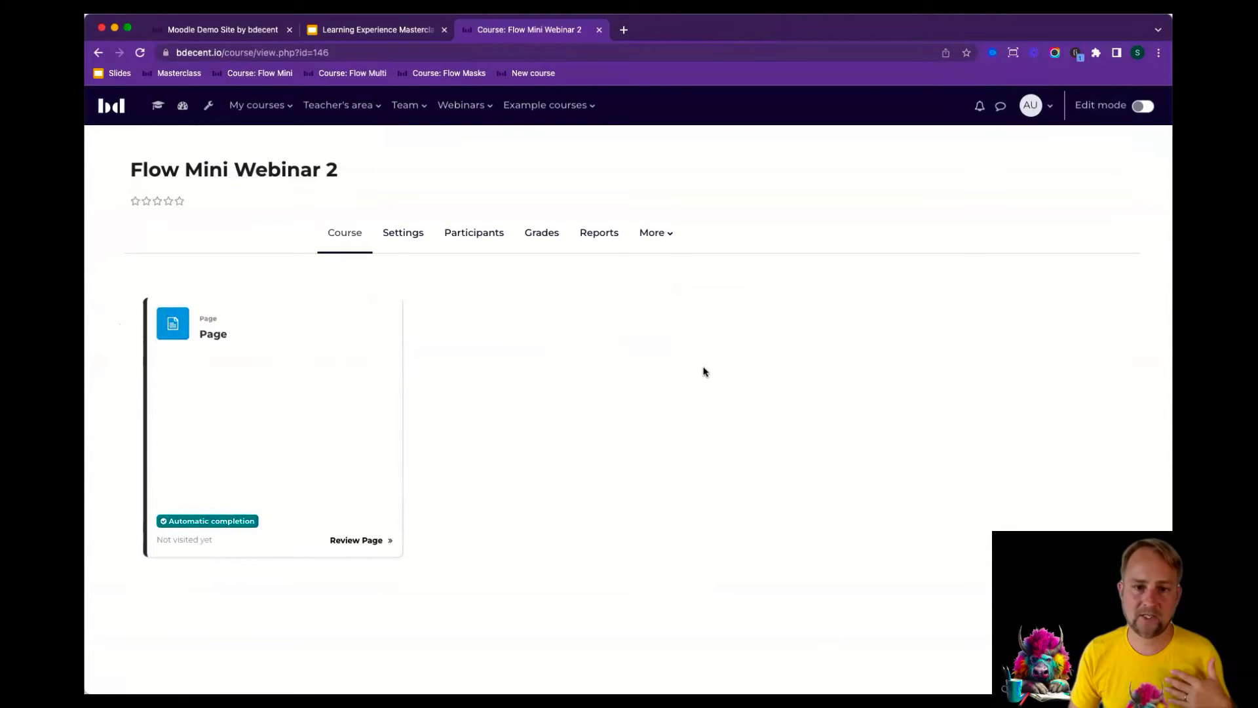
click(624, 30)
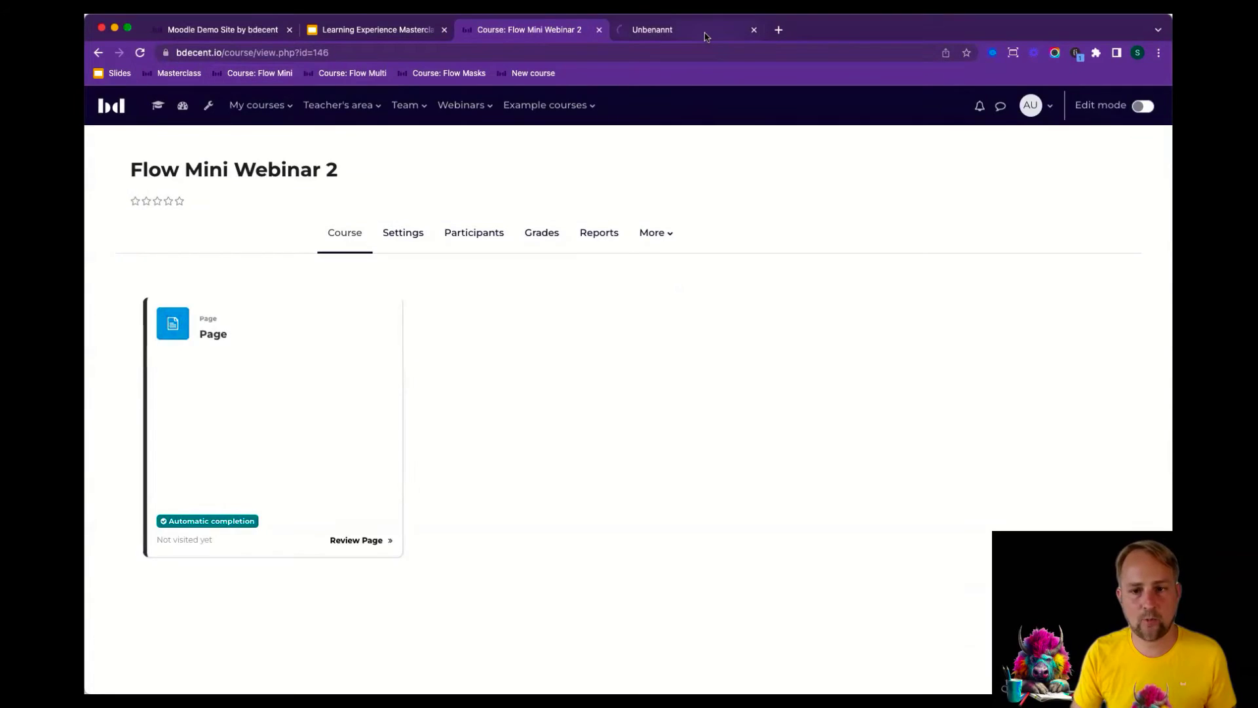
scroll(710, 287, down, 3)
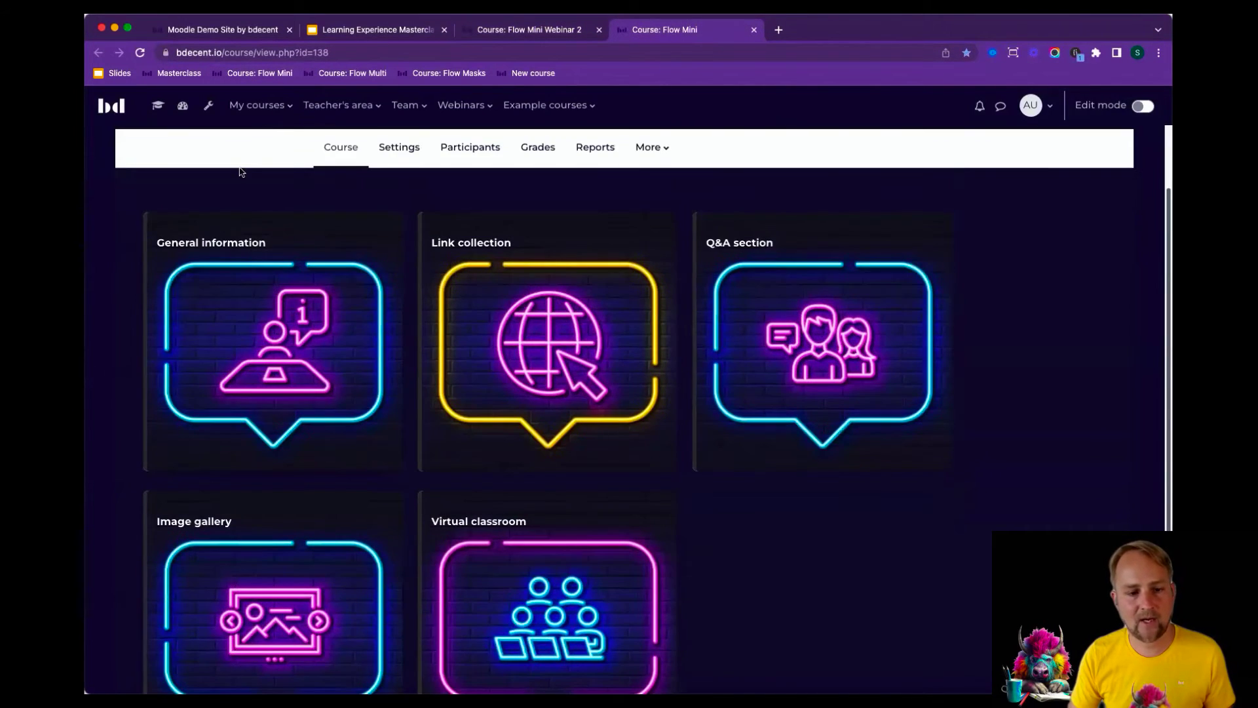
mouse_move(220, 249)
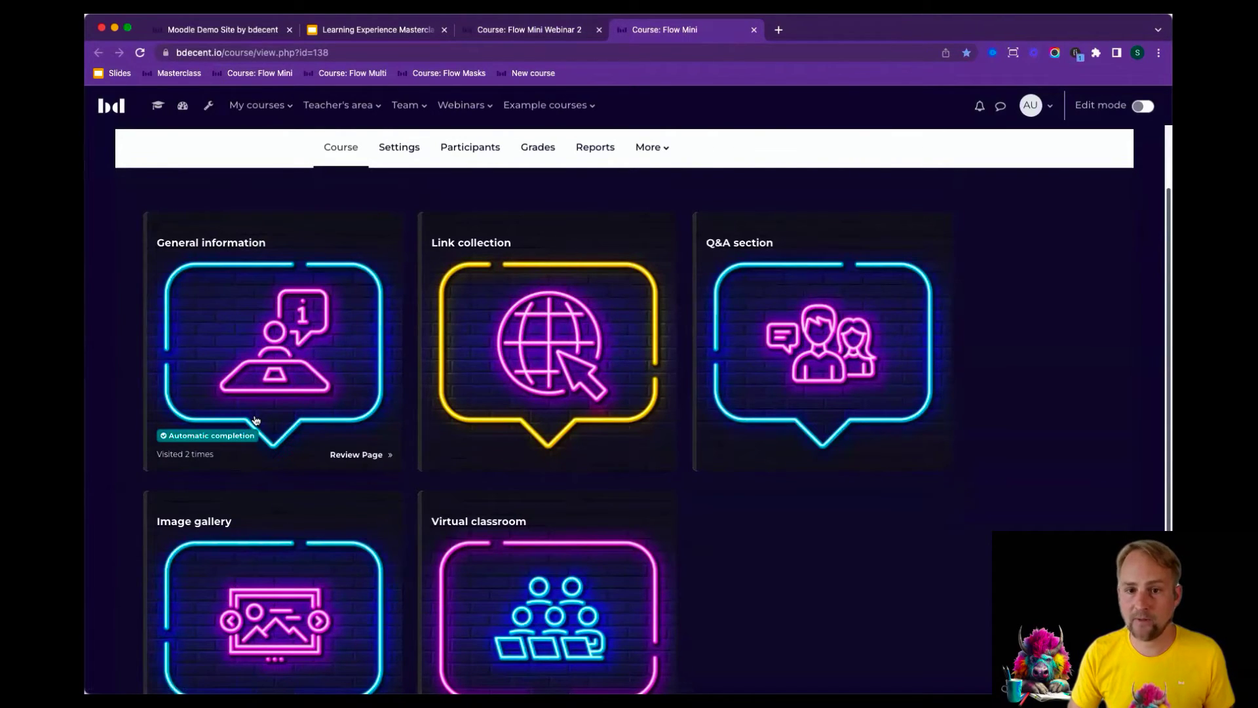
click(544, 29)
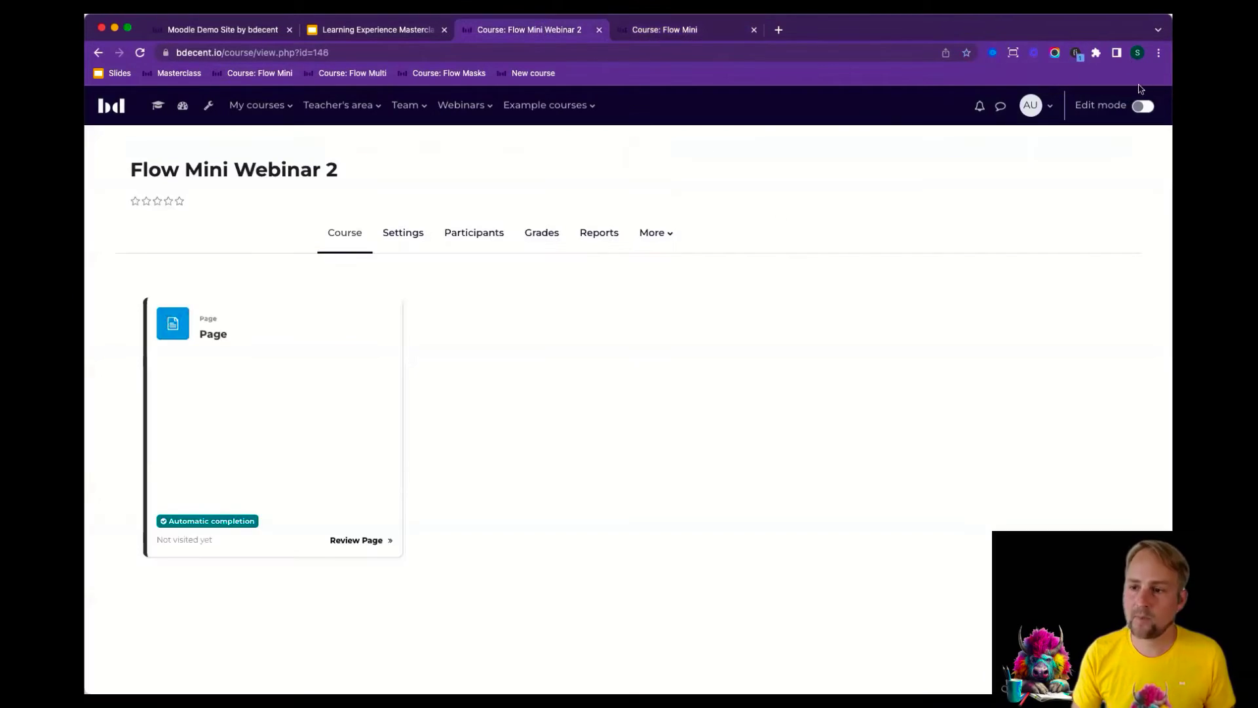
Step: Turn editing back on, open the Page's design settings, and set the activity icon to Remove
click(1143, 107)
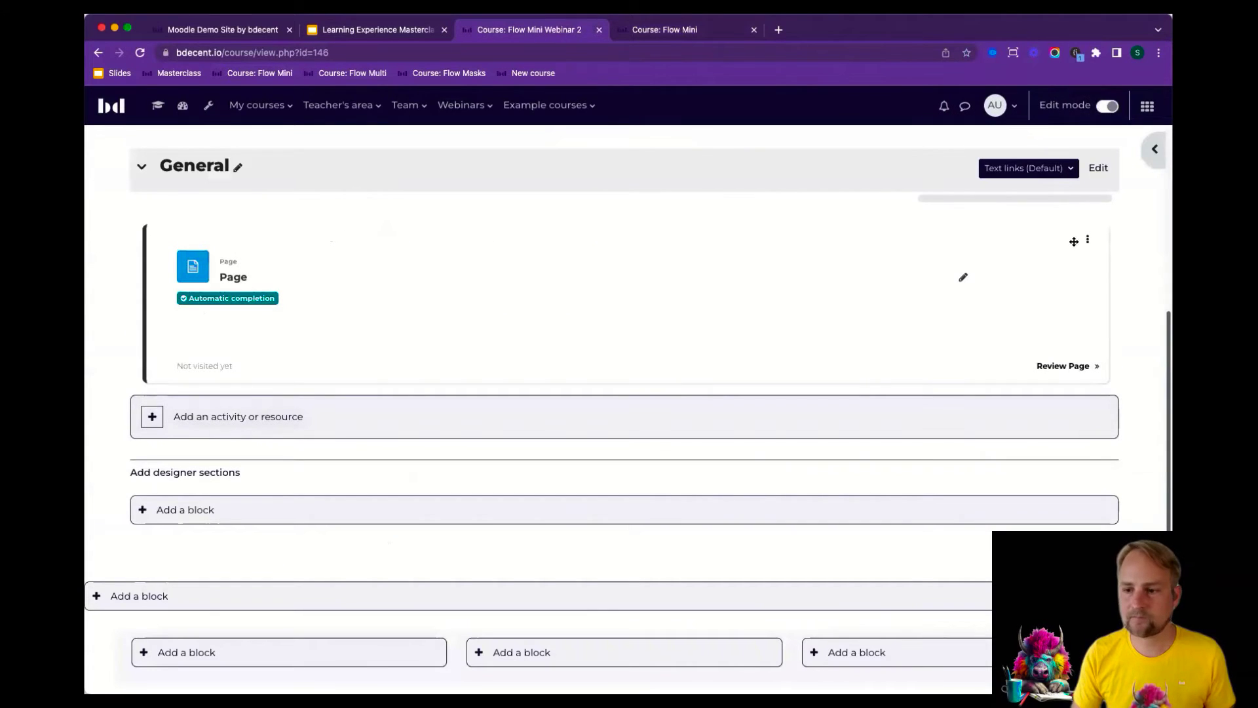
click(1088, 239)
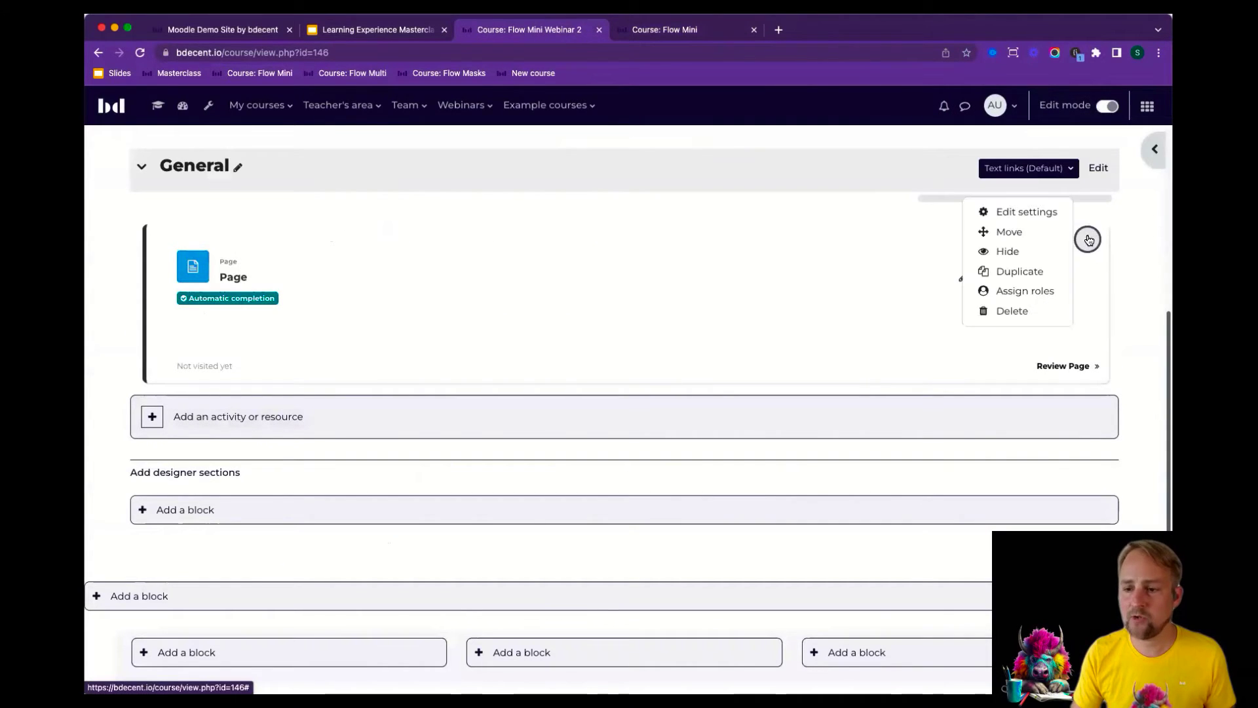
click(1042, 211)
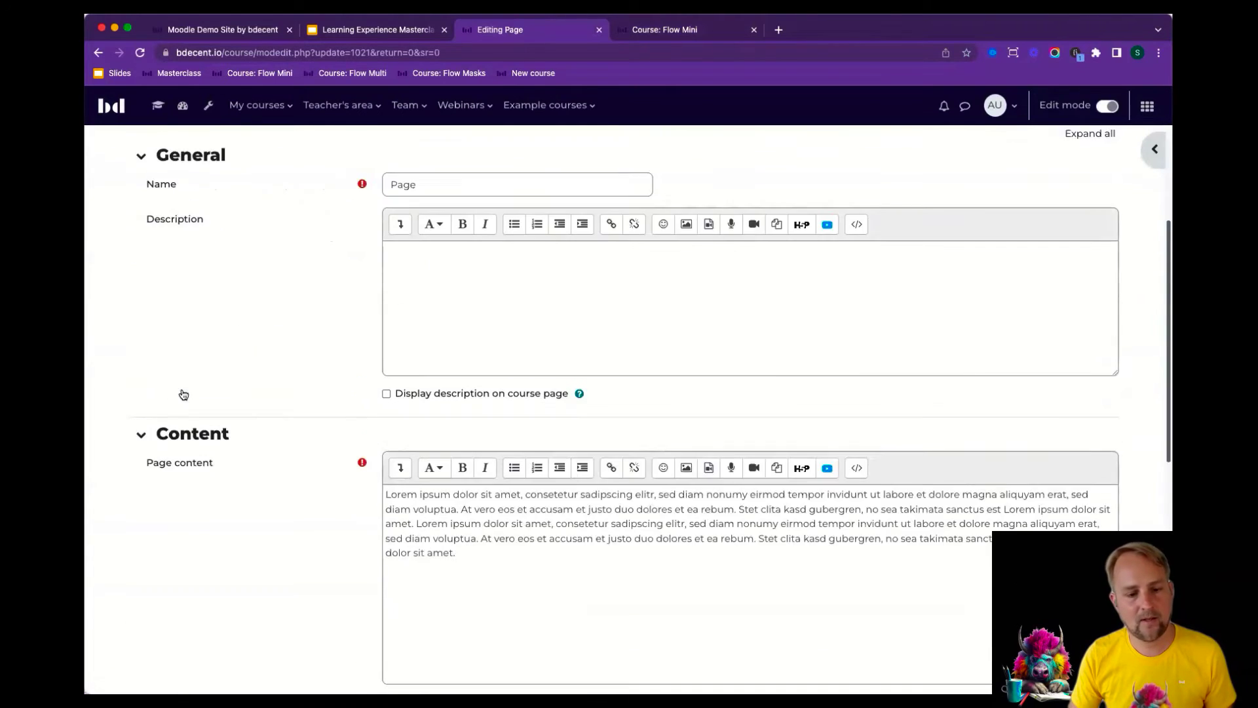
scroll(183, 394, down, 7)
click(213, 443)
scroll(246, 336, down, 1)
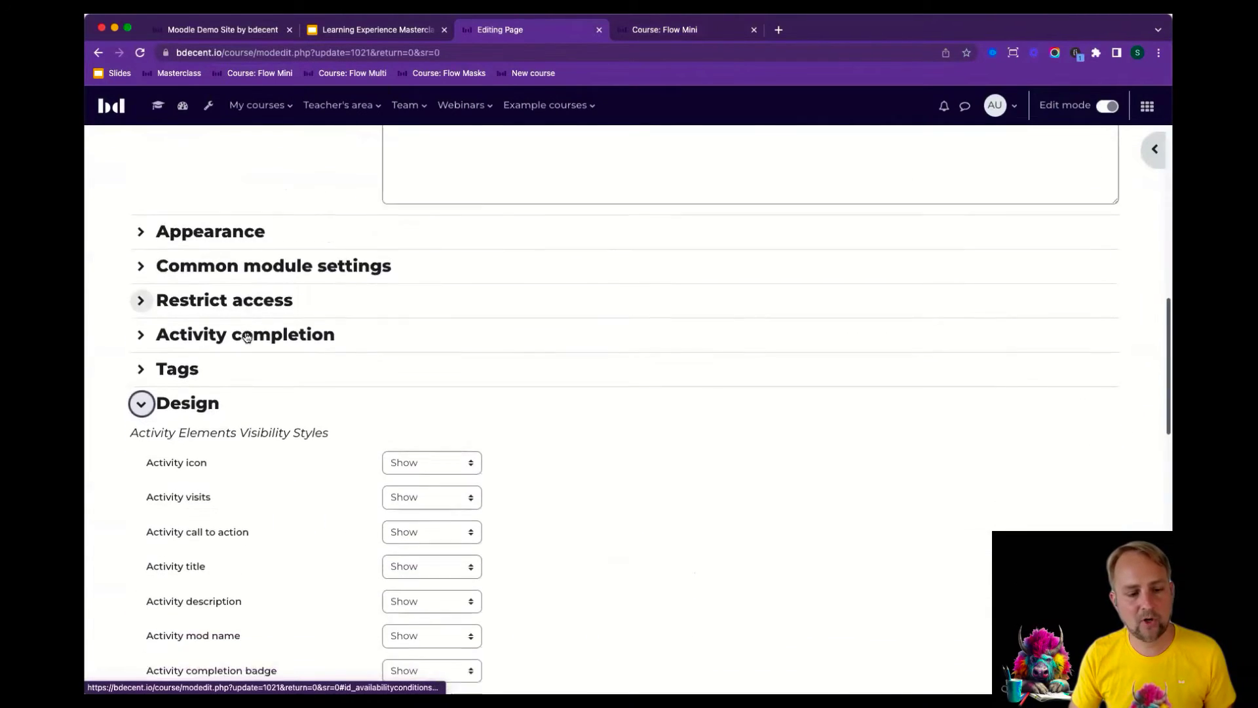
scroll(246, 336, down, 3)
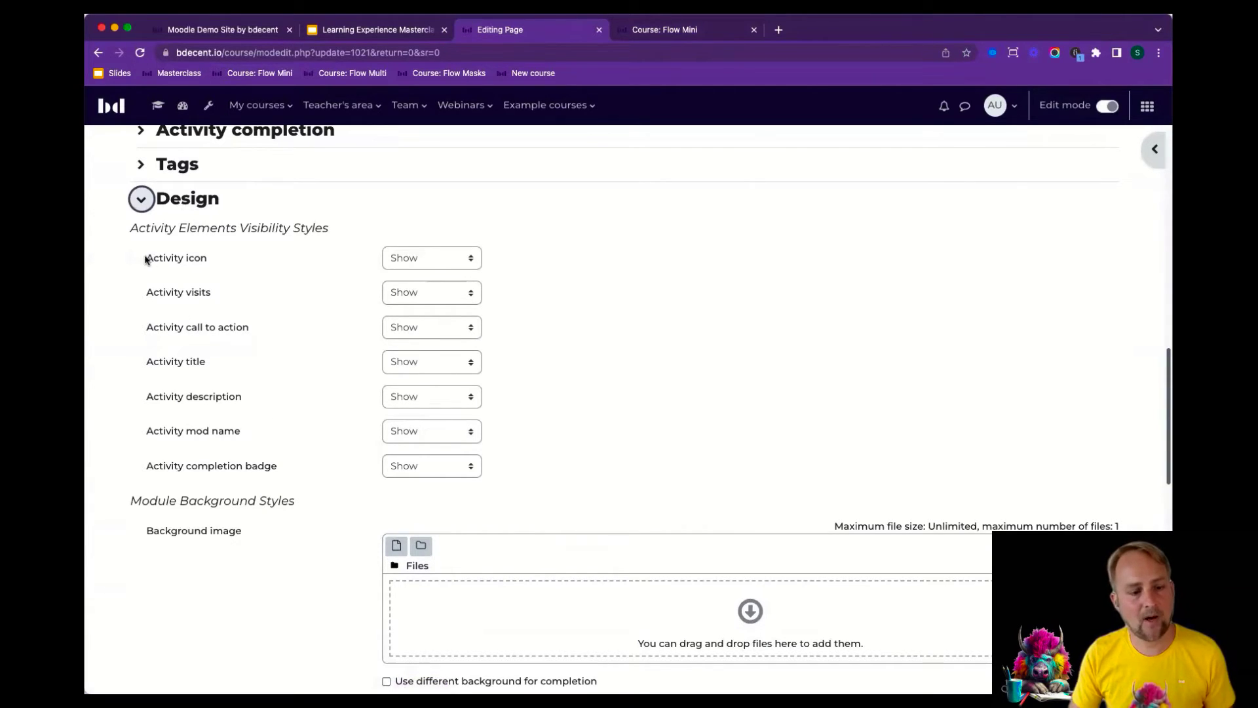
click(419, 258)
click(423, 306)
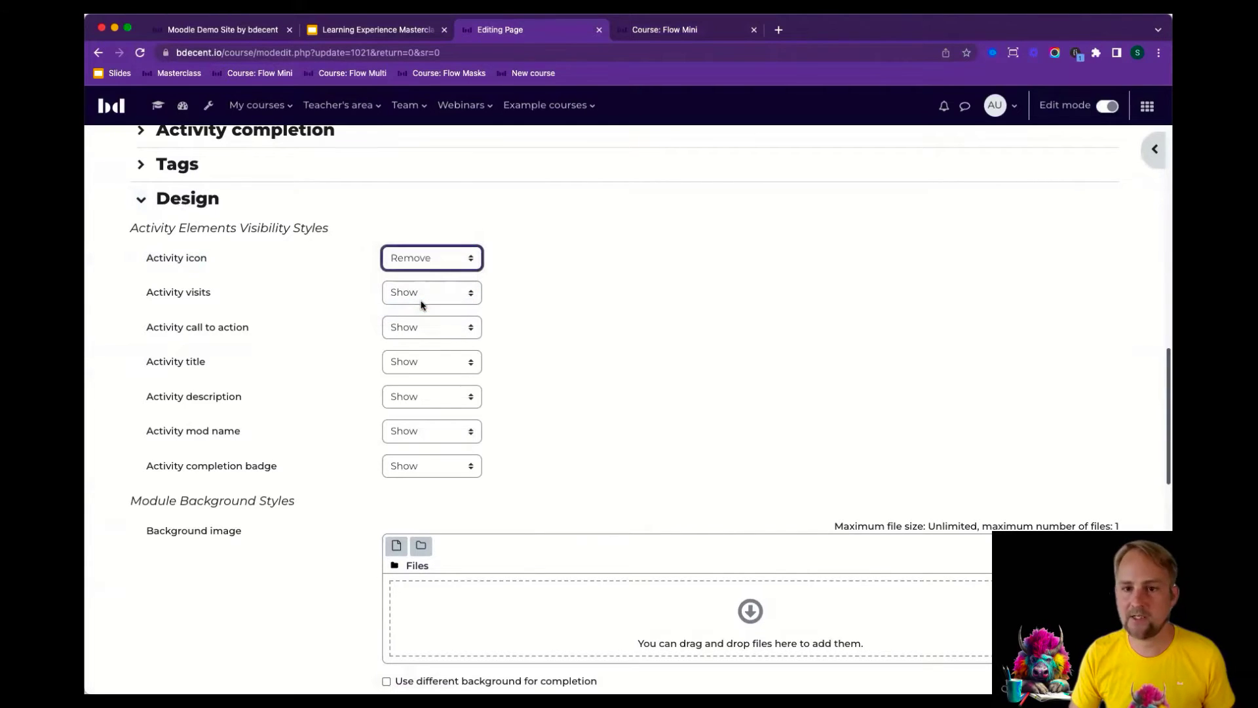
Step: Set the Page's activity visits and activity call to action to Show on hover
click(424, 293)
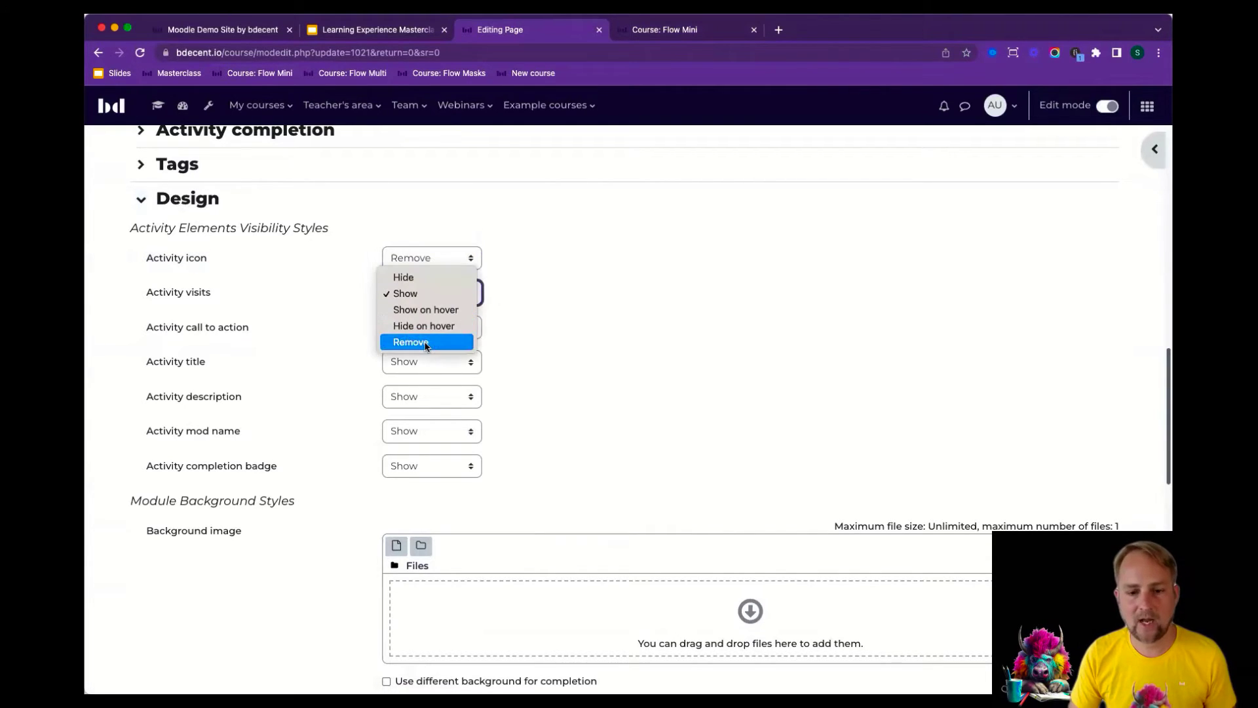
click(426, 309)
drag(149, 289, 236, 289)
click(236, 289)
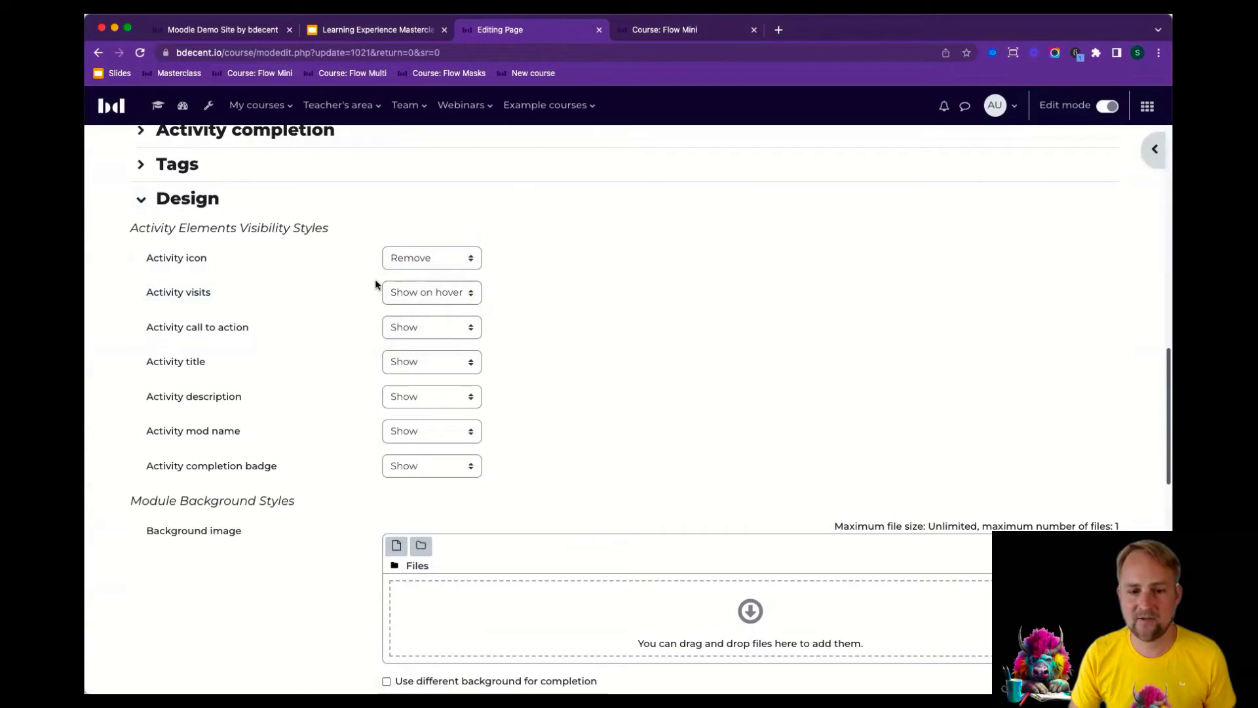
click(440, 330)
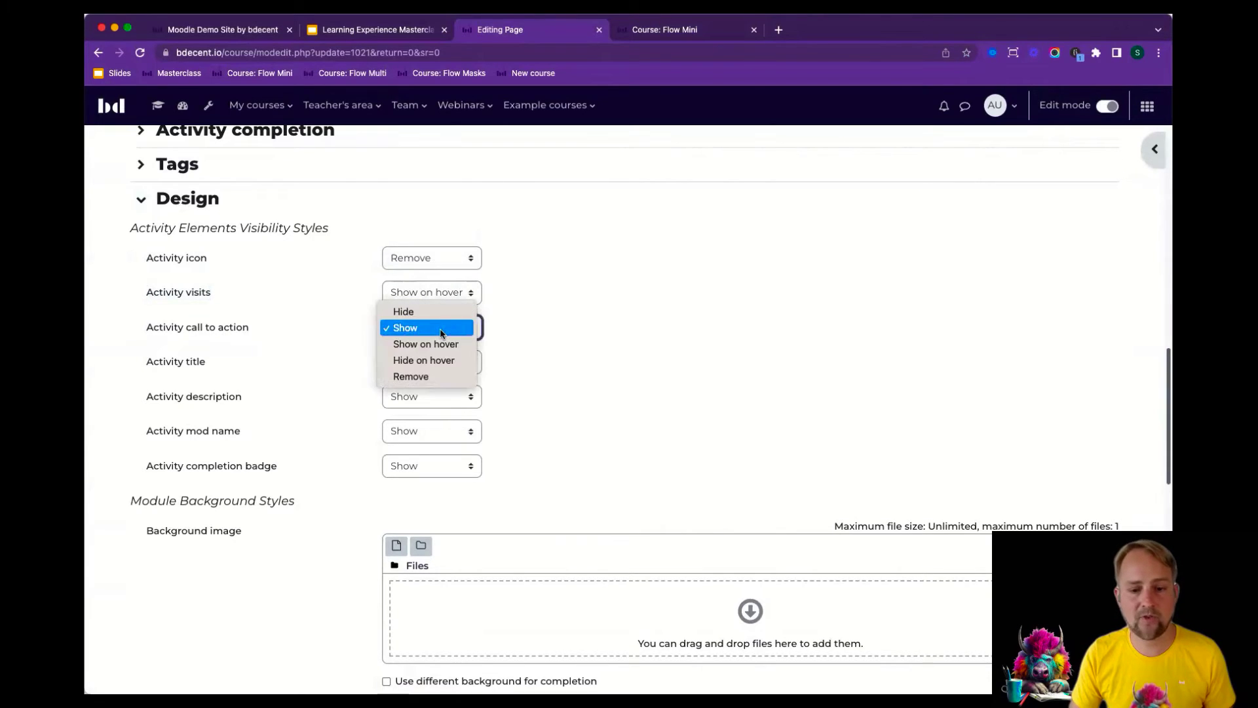
click(438, 344)
Step: Set the activity description and mod name to Remove, and the activity completion badge to Show on hover
click(440, 362)
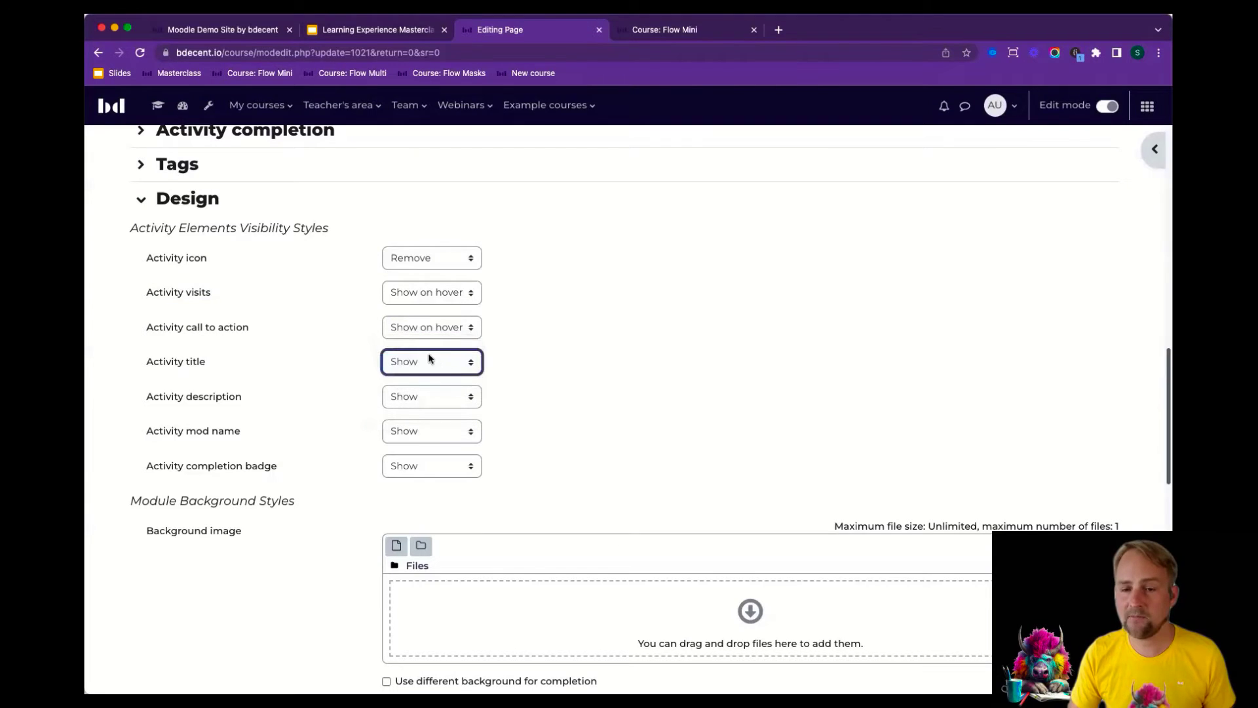
click(466, 393)
click(443, 452)
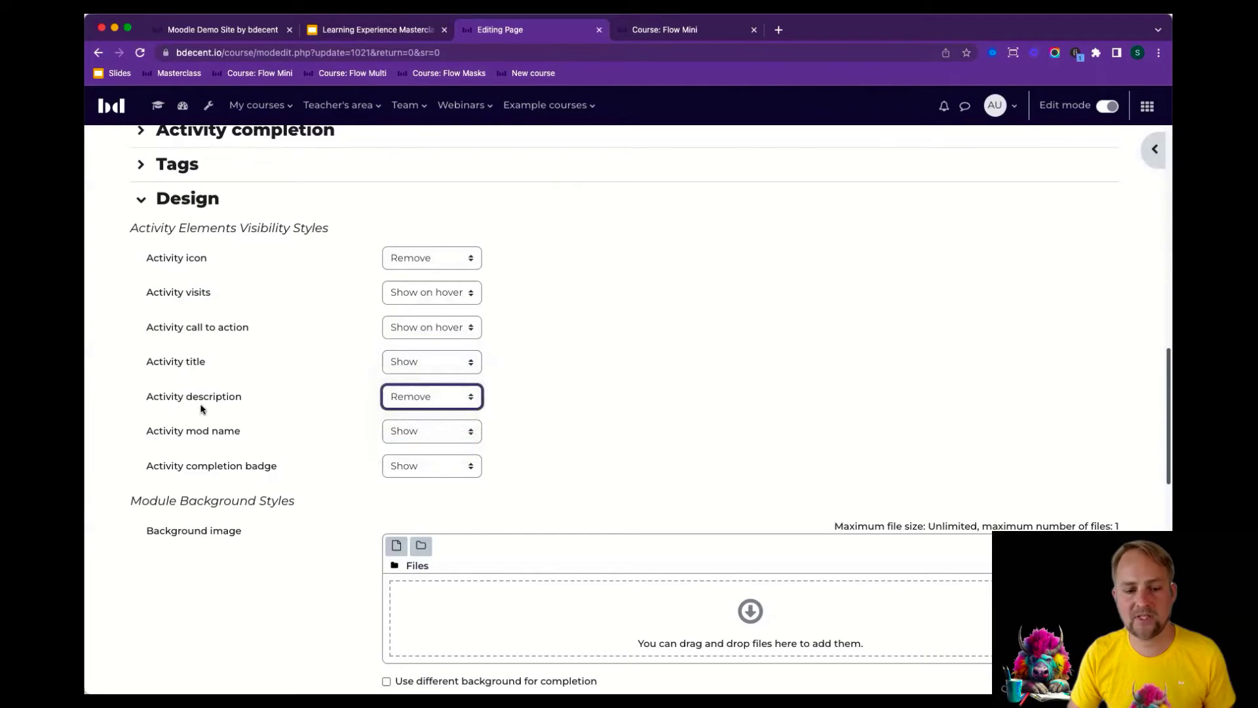
click(466, 436)
click(443, 482)
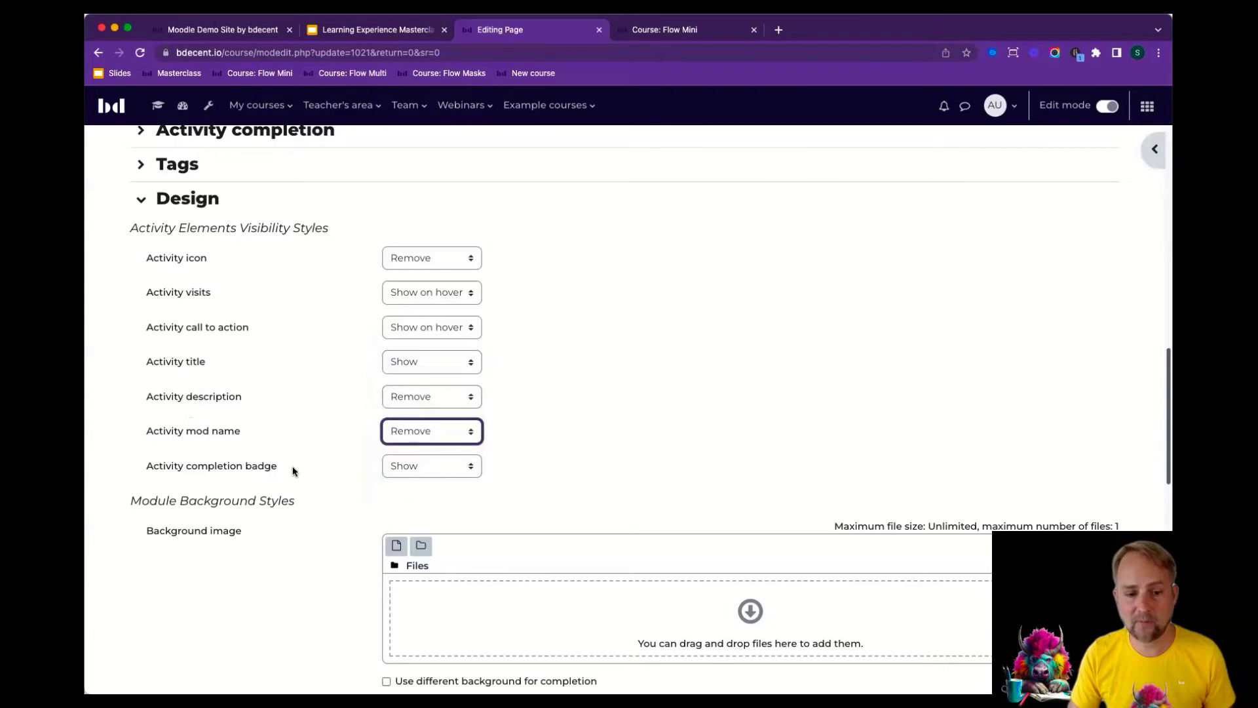
click(405, 466)
key(Return)
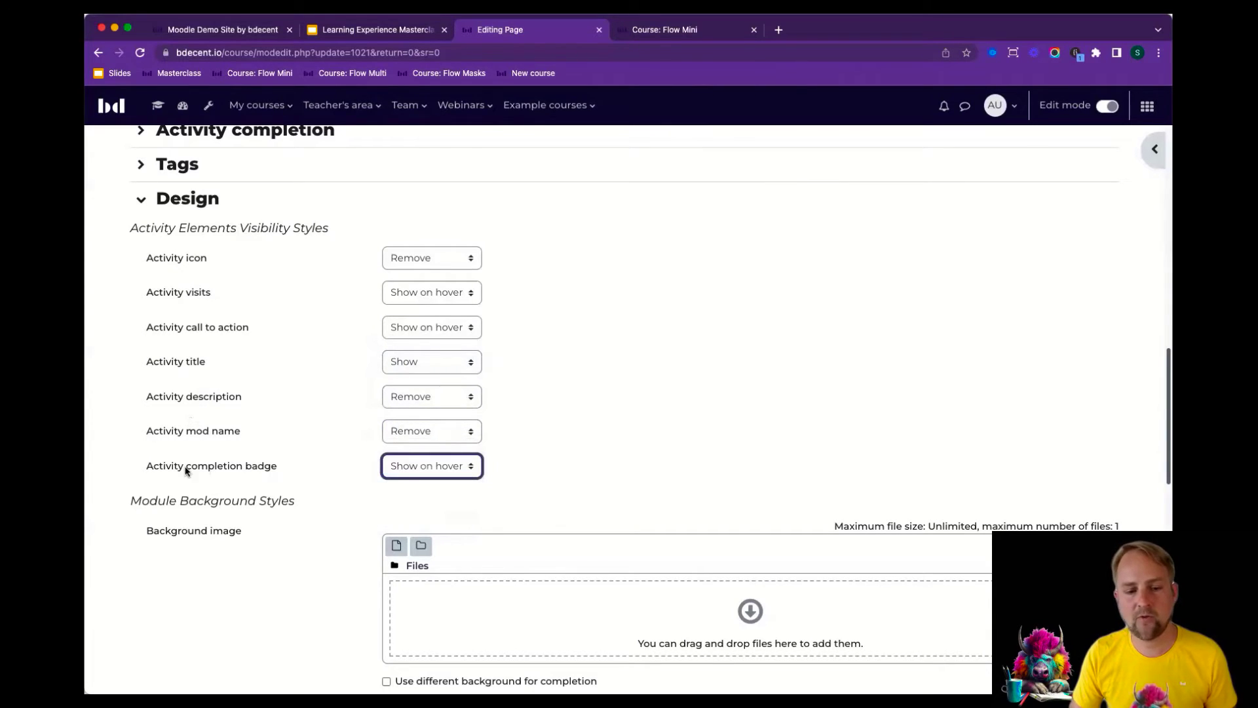
click(631, 442)
Step: Enable a different background for completion in the Page's module background styles
scroll(631, 432, down, 5)
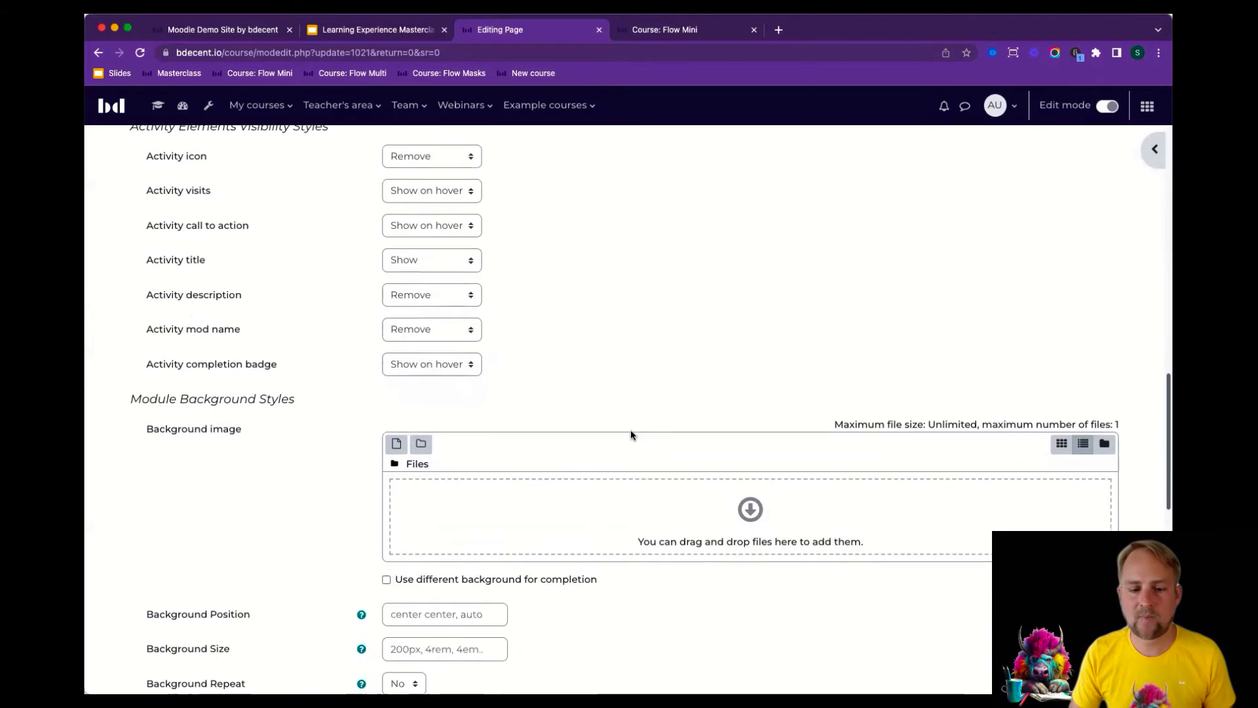
click(536, 465)
scroll(634, 495, down, 2)
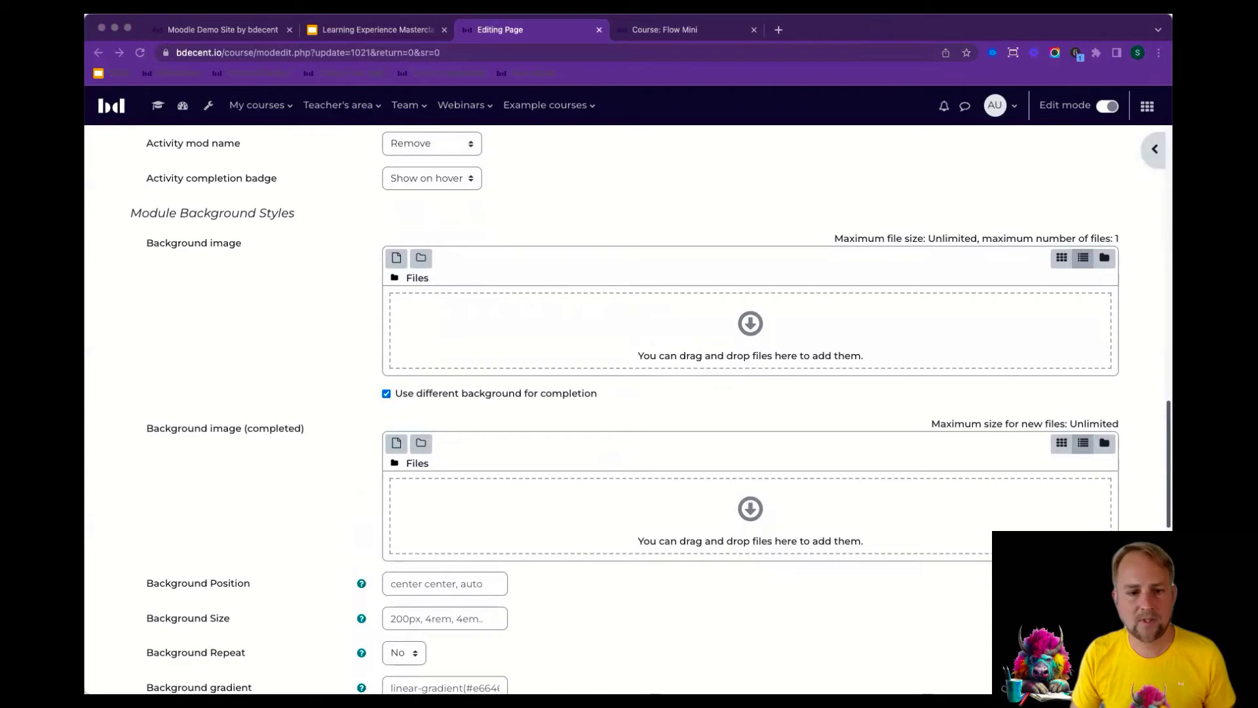
key(super+Tab)
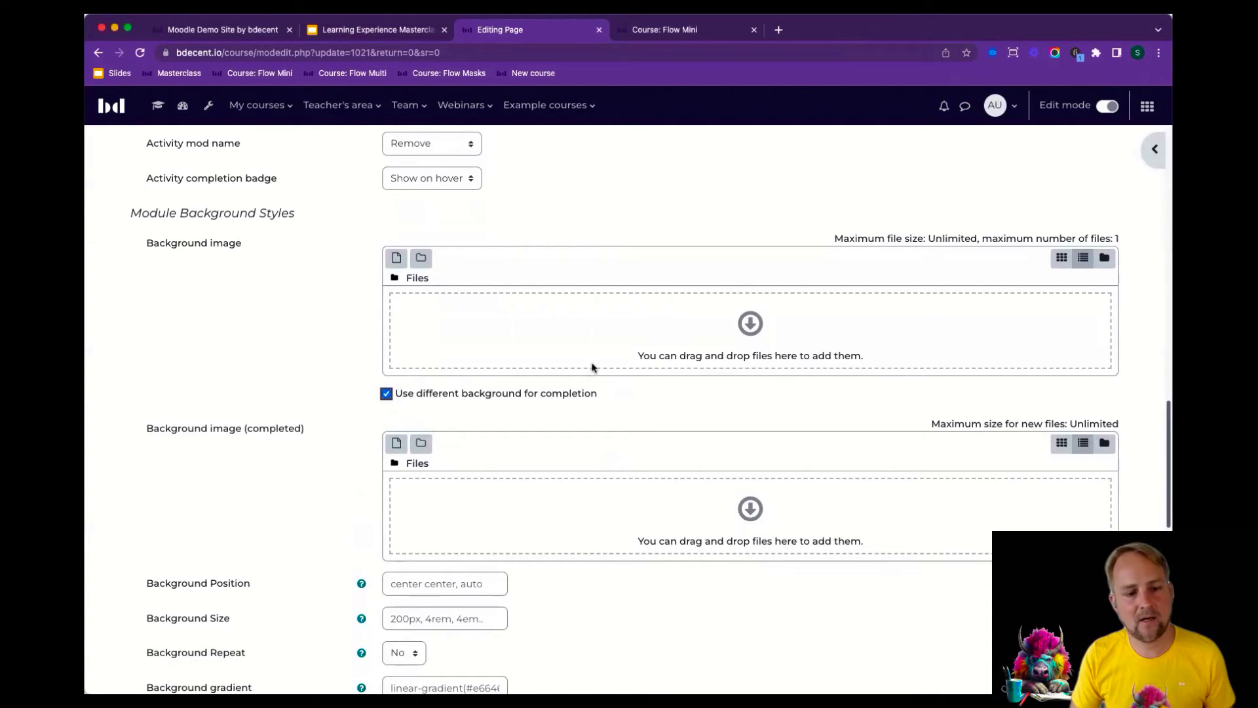
click(682, 33)
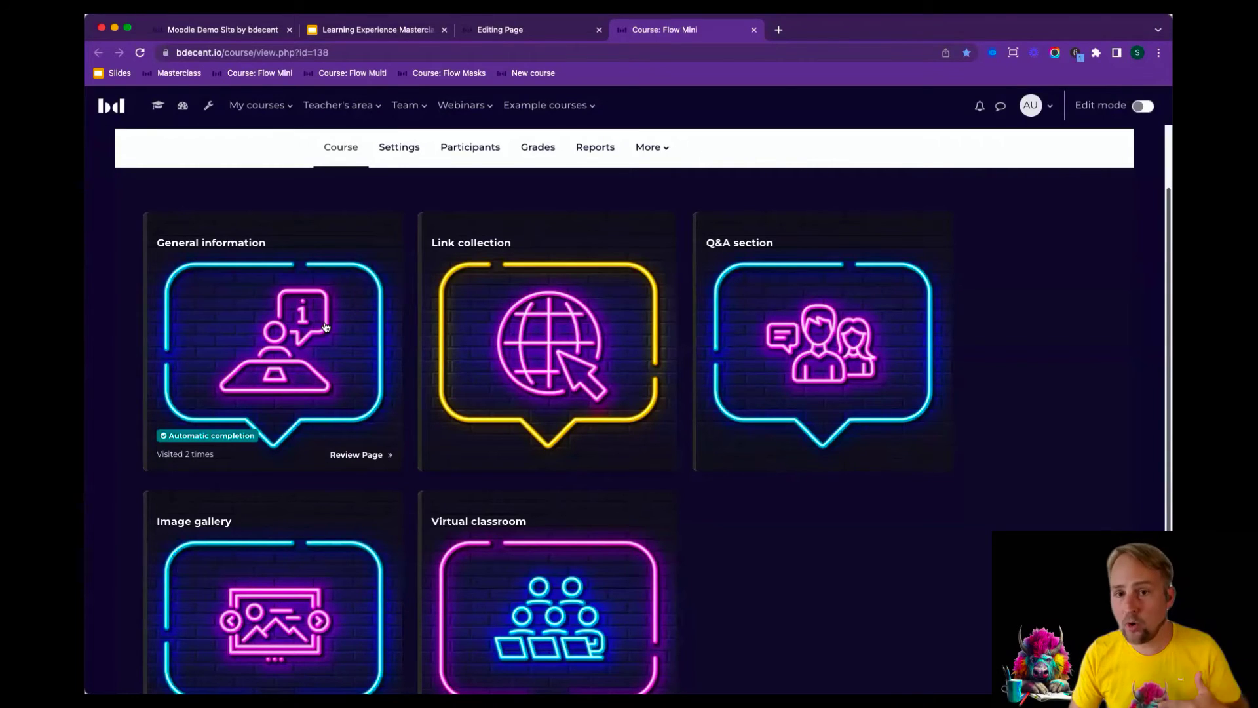
click(522, 33)
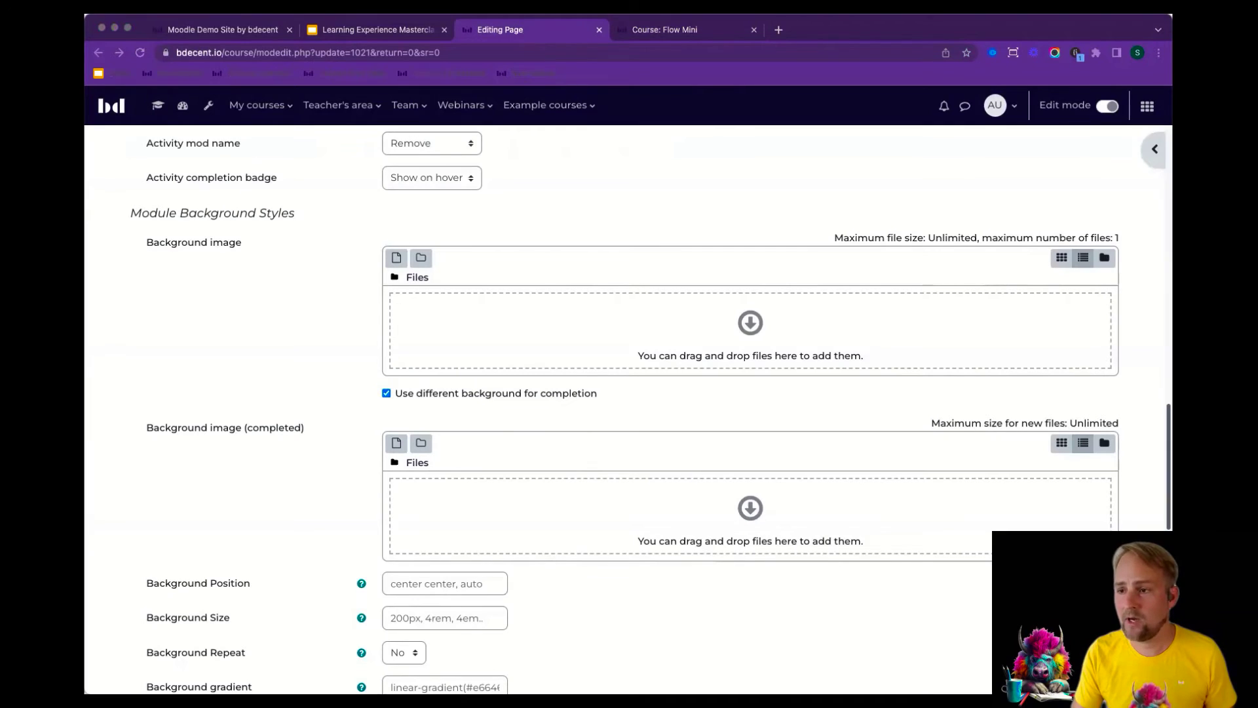
drag(828, 365, 576, 327)
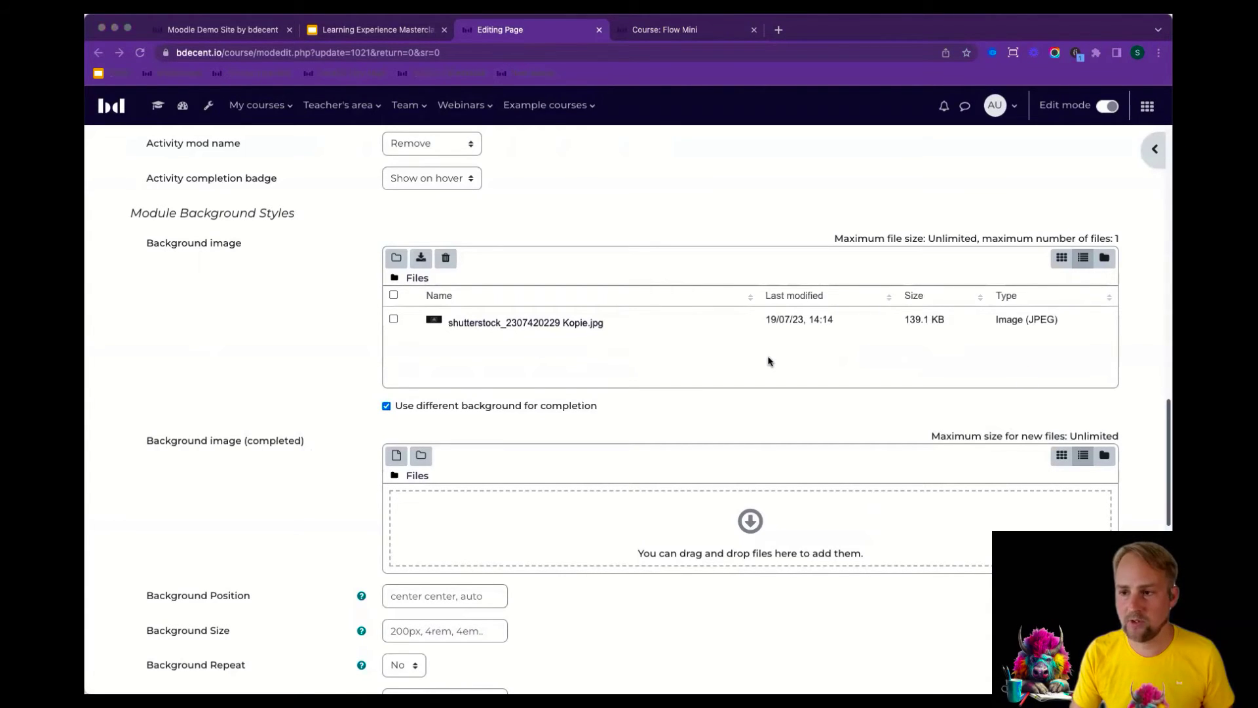
drag(769, 361, 670, 532)
Step: Set the Page's background position to "center" and its background size to "cover"
scroll(716, 520, down, 6)
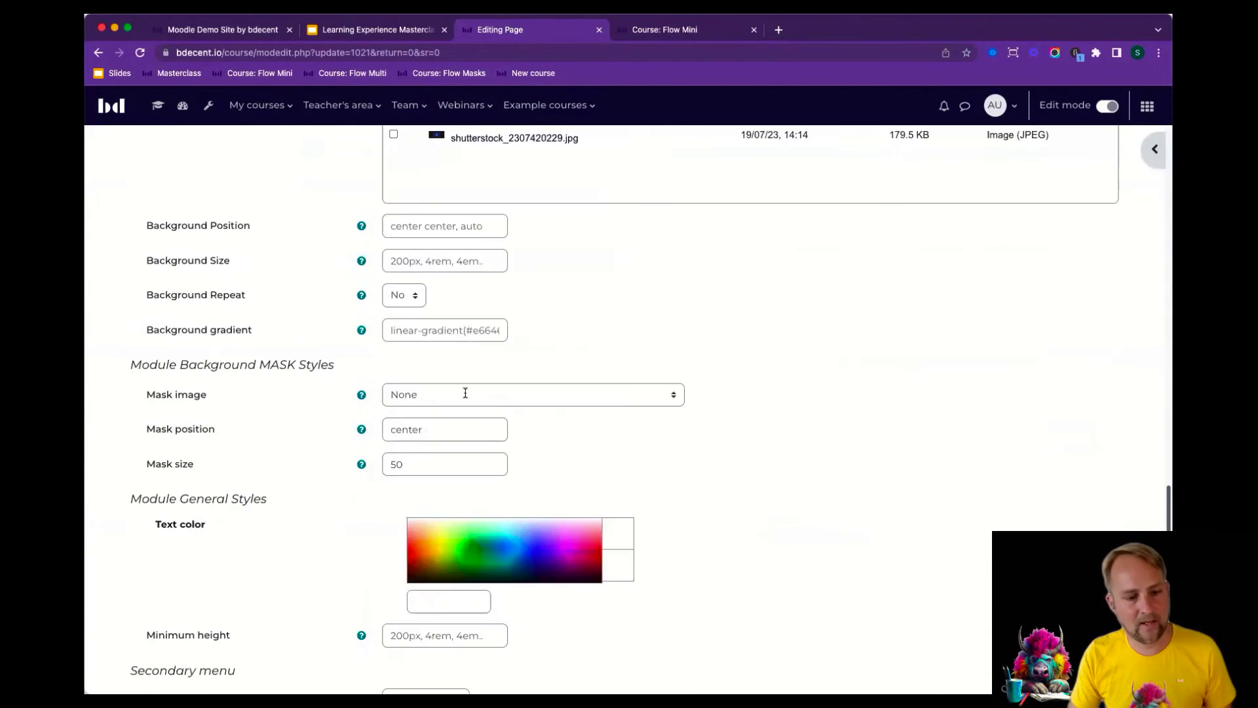
click(472, 229)
text(center)
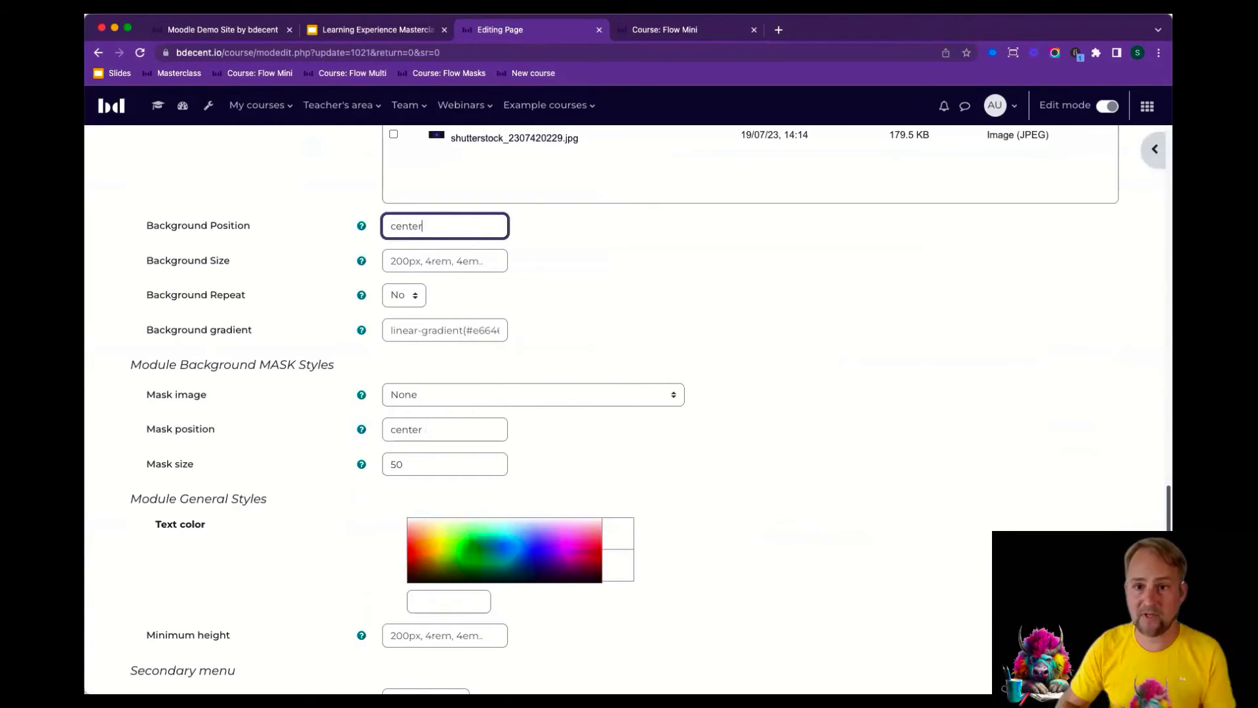
click(485, 261)
text(cover)
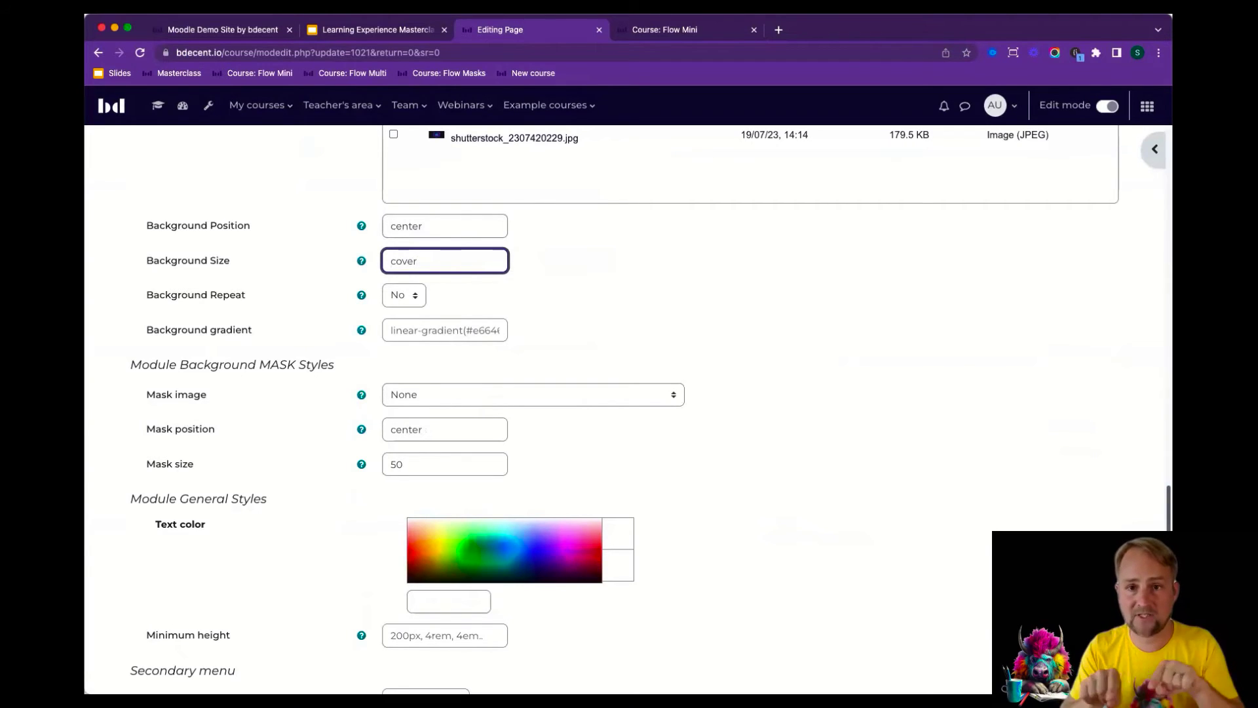
Step: Set the Page's text color to "white" and save the settings, returning to the course
scroll(666, 378, down, 3)
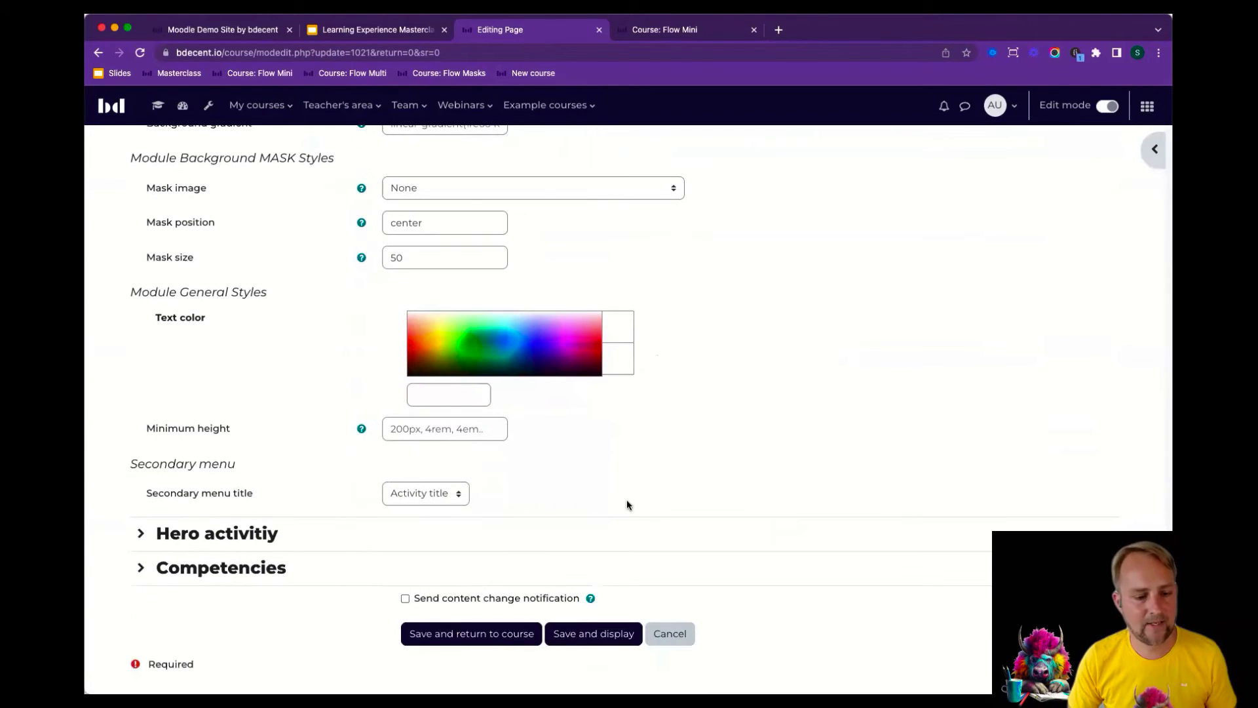
click(436, 395)
text(white)
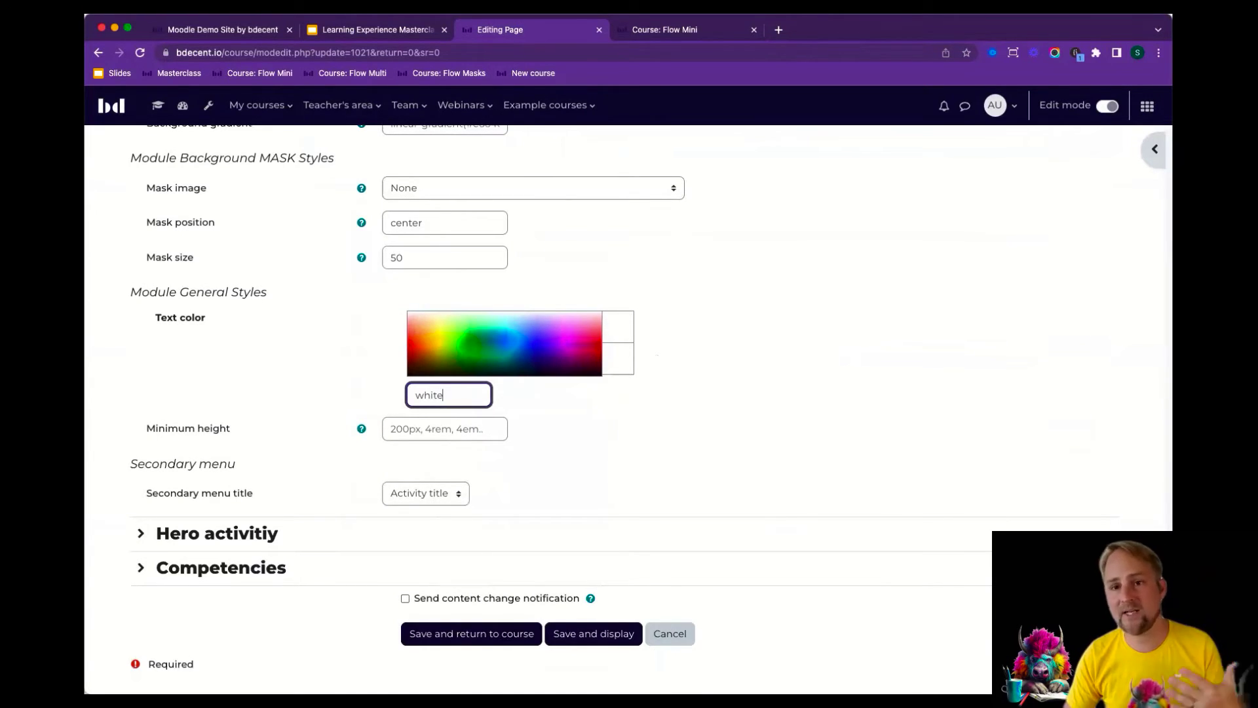
click(677, 389)
click(473, 637)
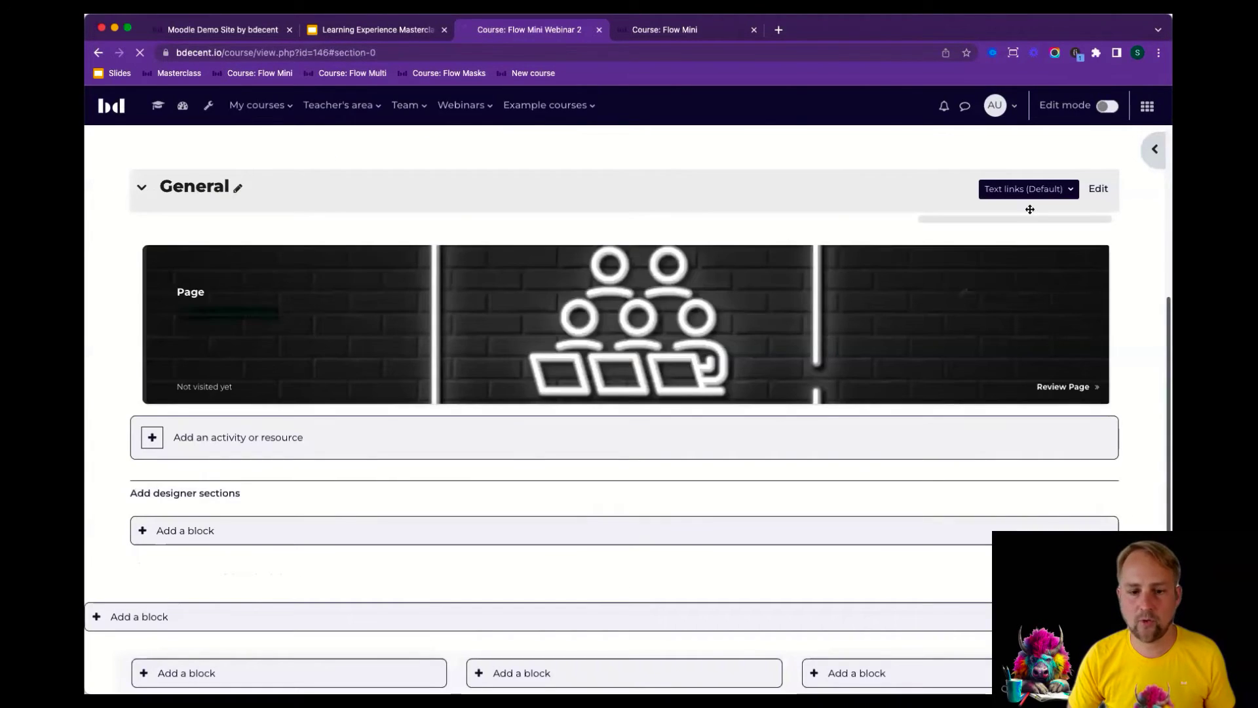
Step: Review the styled Page card with editing turned off, and turn editing back on
click(1026, 191)
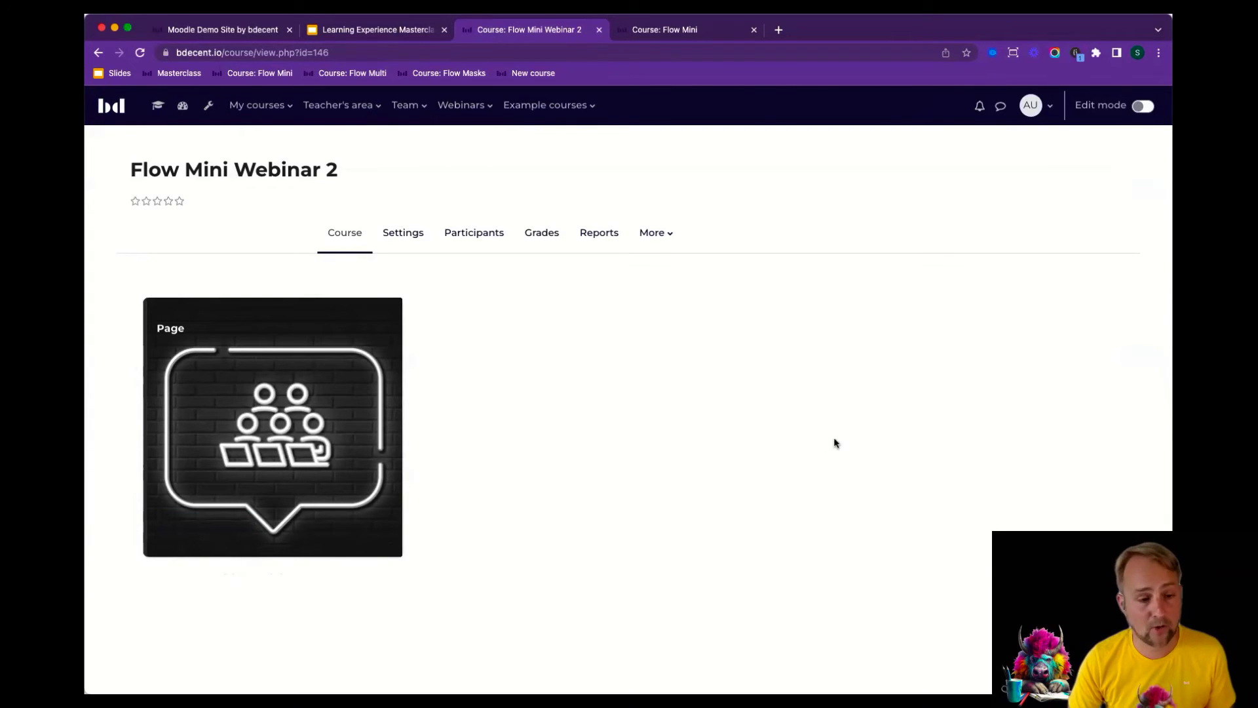
click(1143, 106)
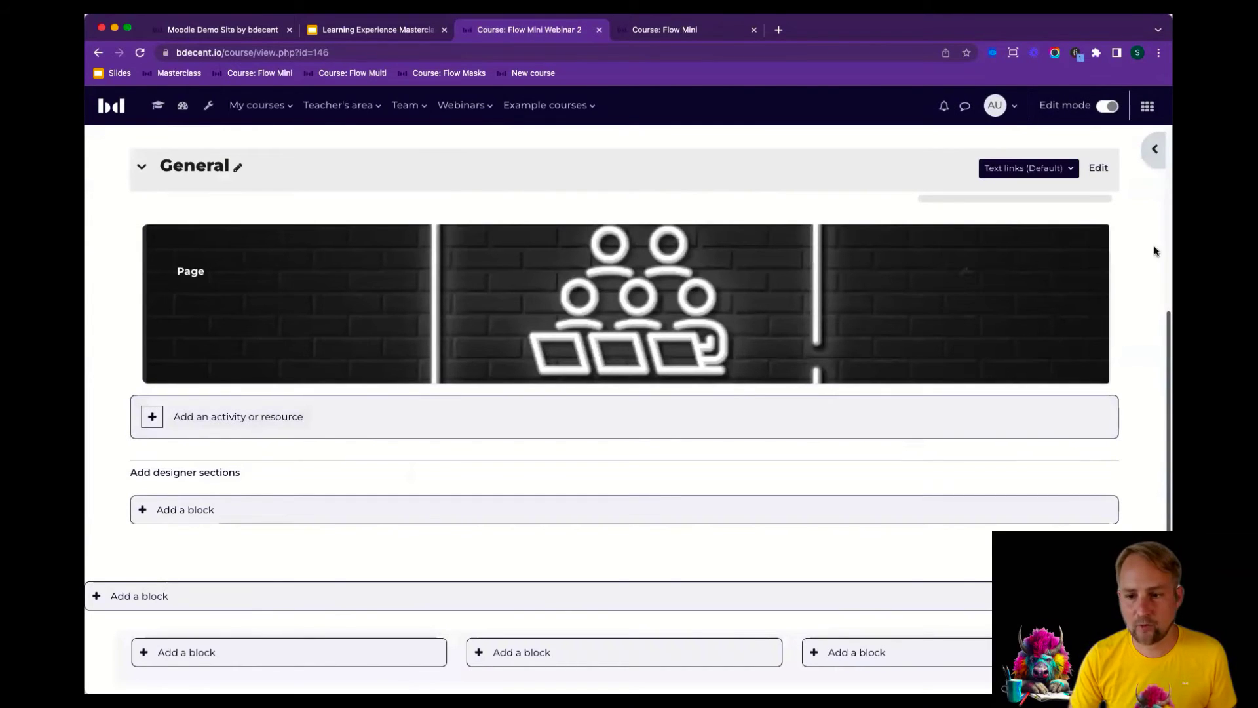
Step: Duplicate the Page card in the General section and duplicate its copy, making three cards
click(1085, 240)
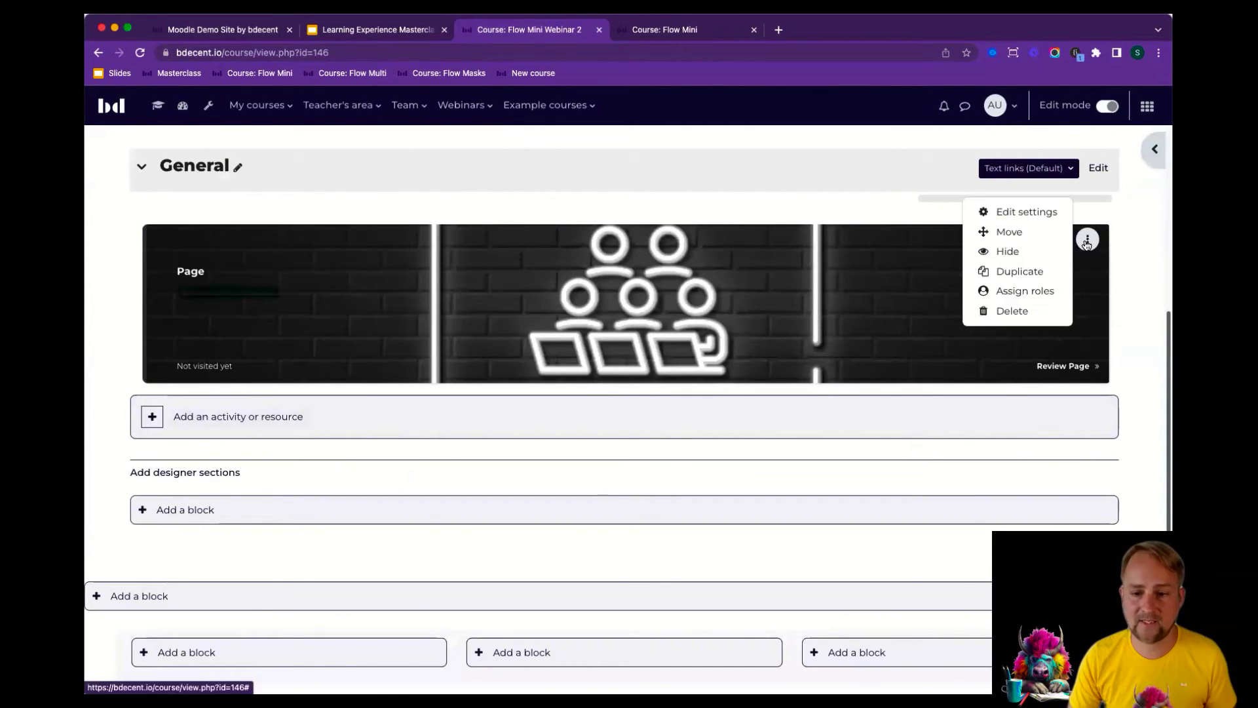
click(1021, 269)
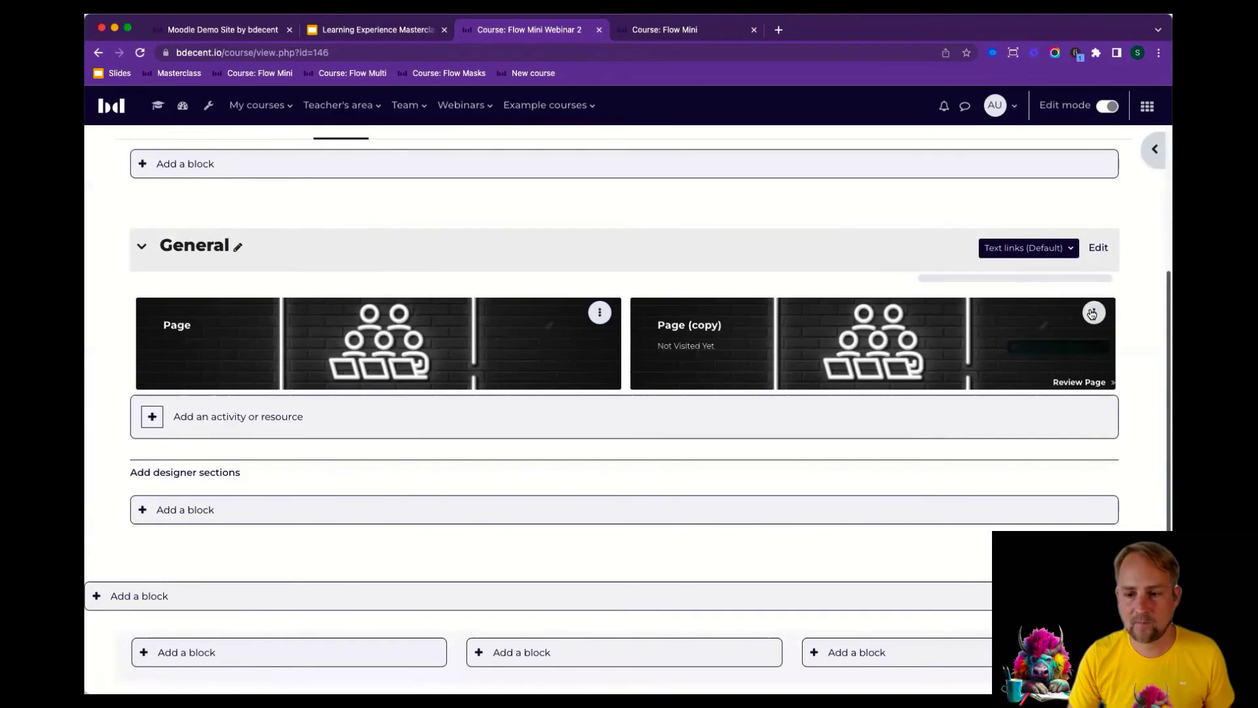
click(1094, 314)
click(1024, 344)
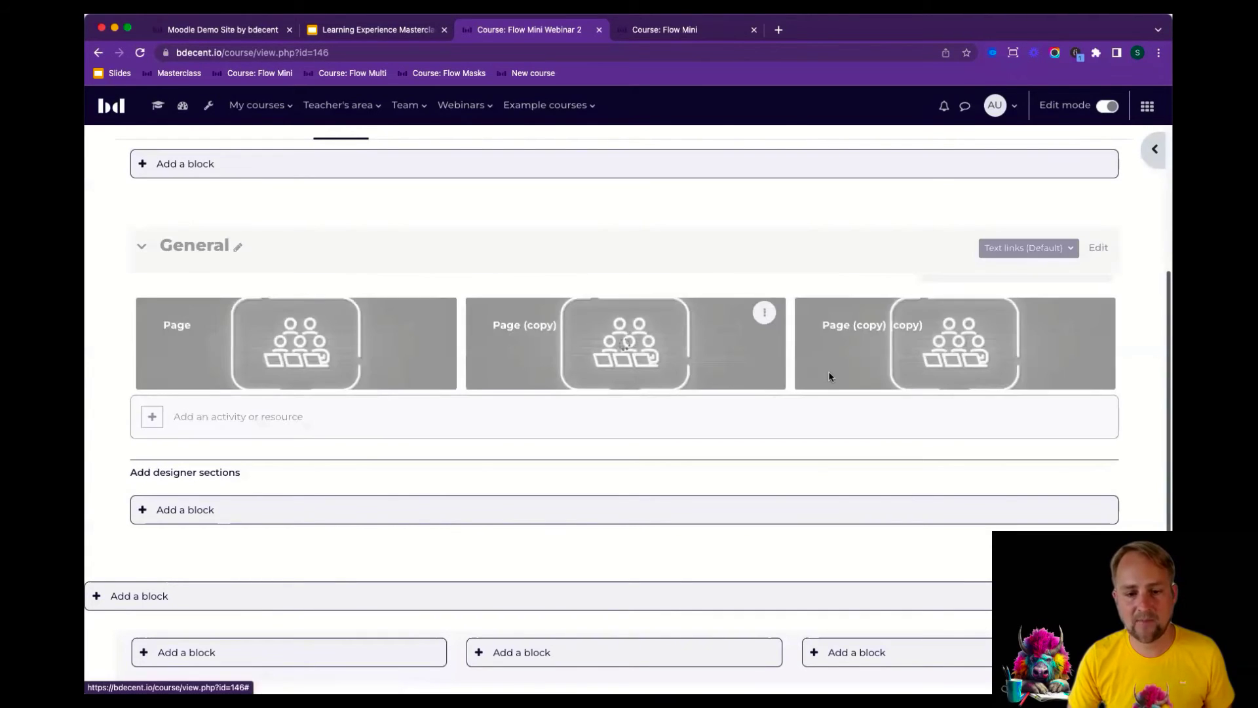
Step: Open the settings of "Page (copy)" and rename it to "Virtual classroom"
click(765, 313)
click(706, 285)
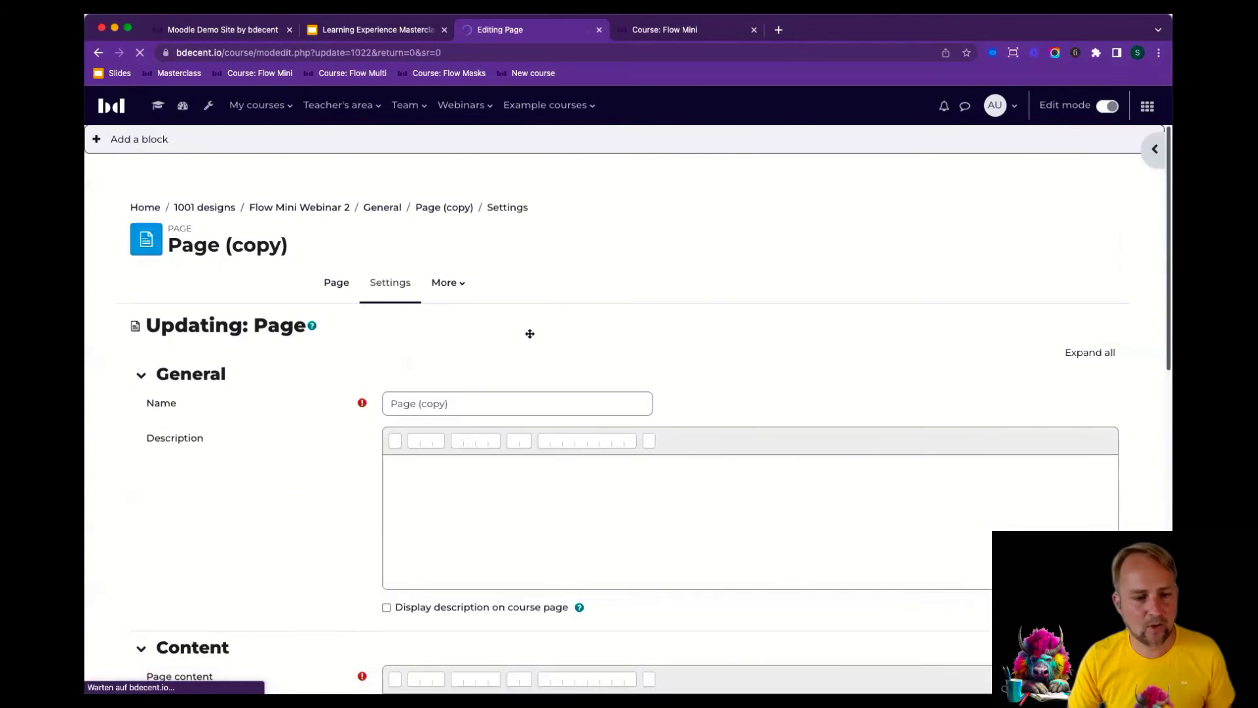
drag(419, 403, 623, 397)
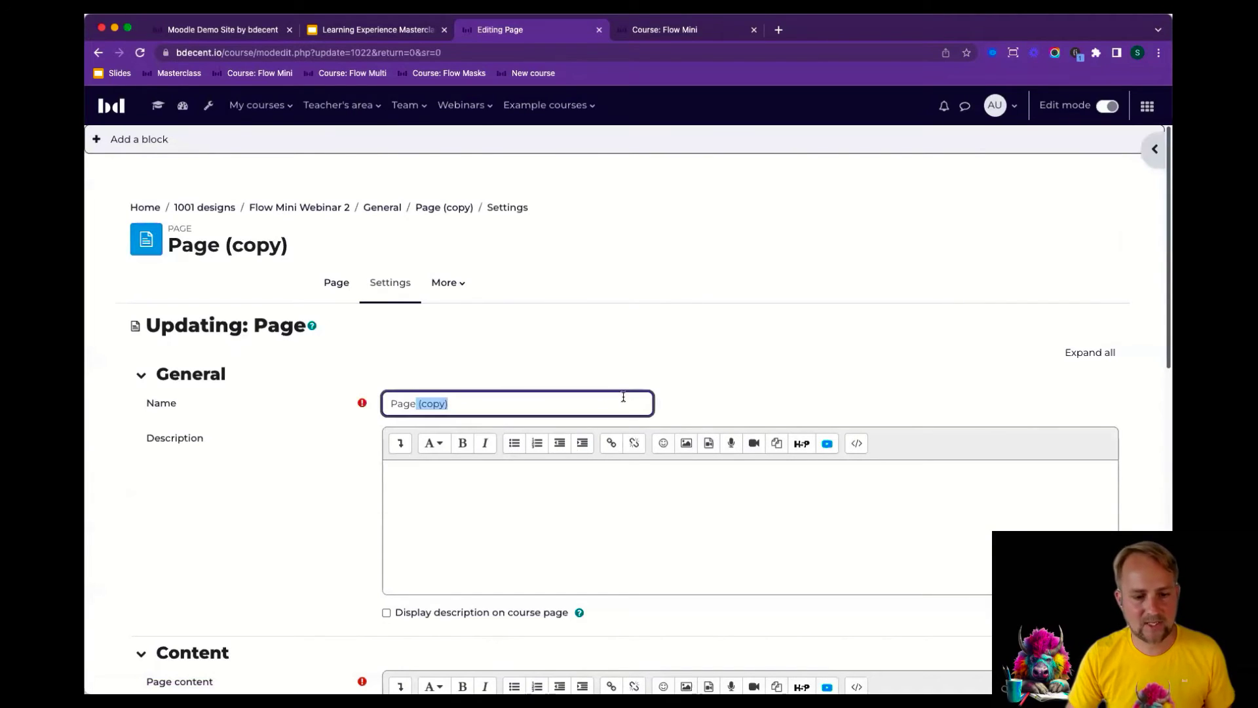
key(BackSpace)
key(BackSpace)
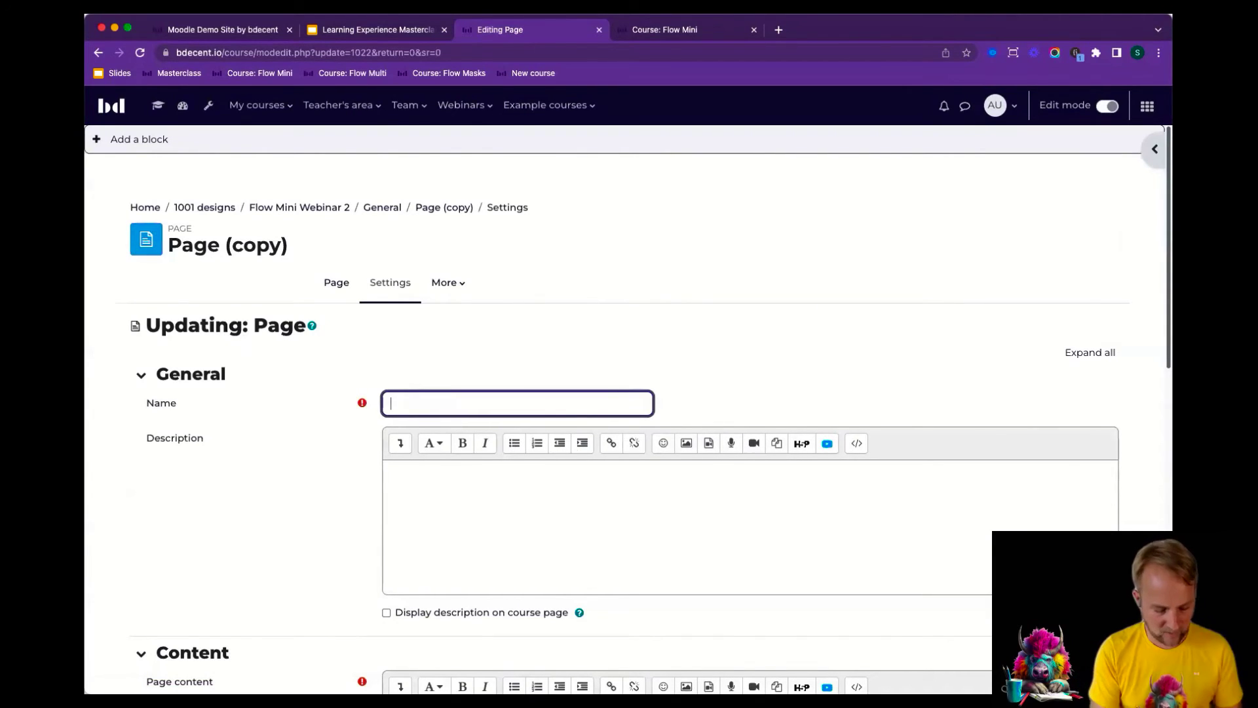
text(Virtual classroom)
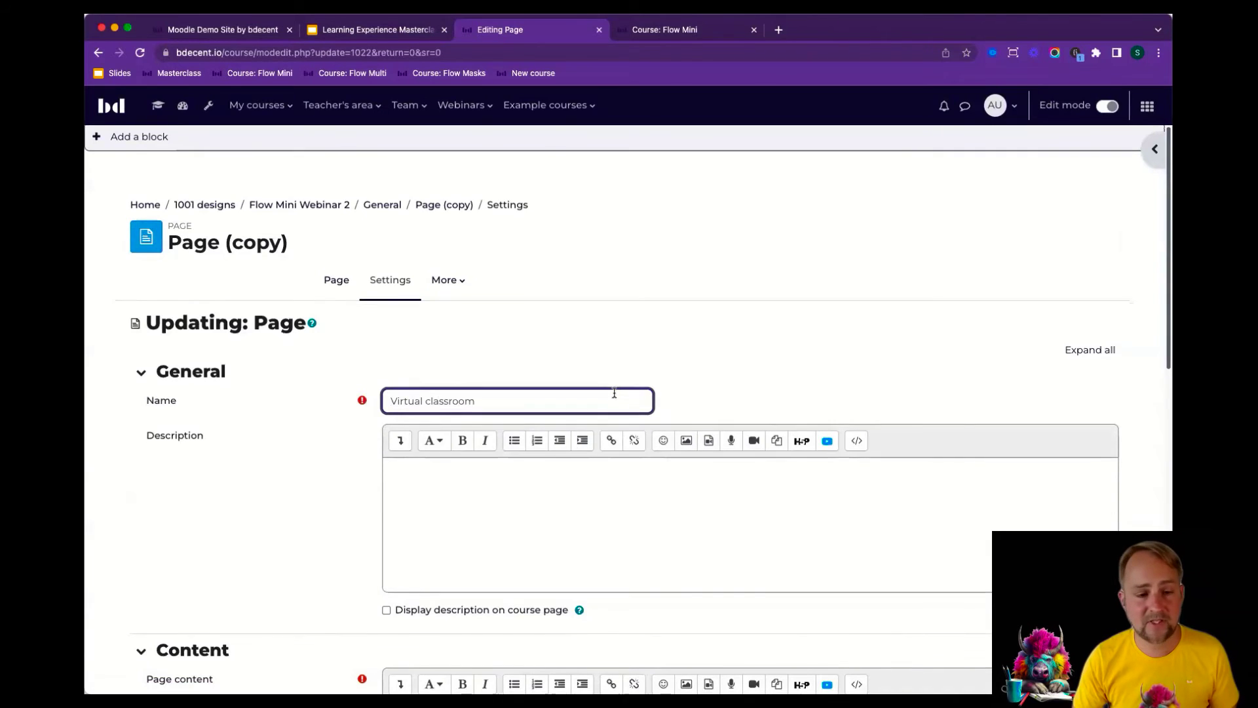
Step: Delete the background image and the completed background image from Virtual classroom's Design settings
scroll(612, 393, down, 10)
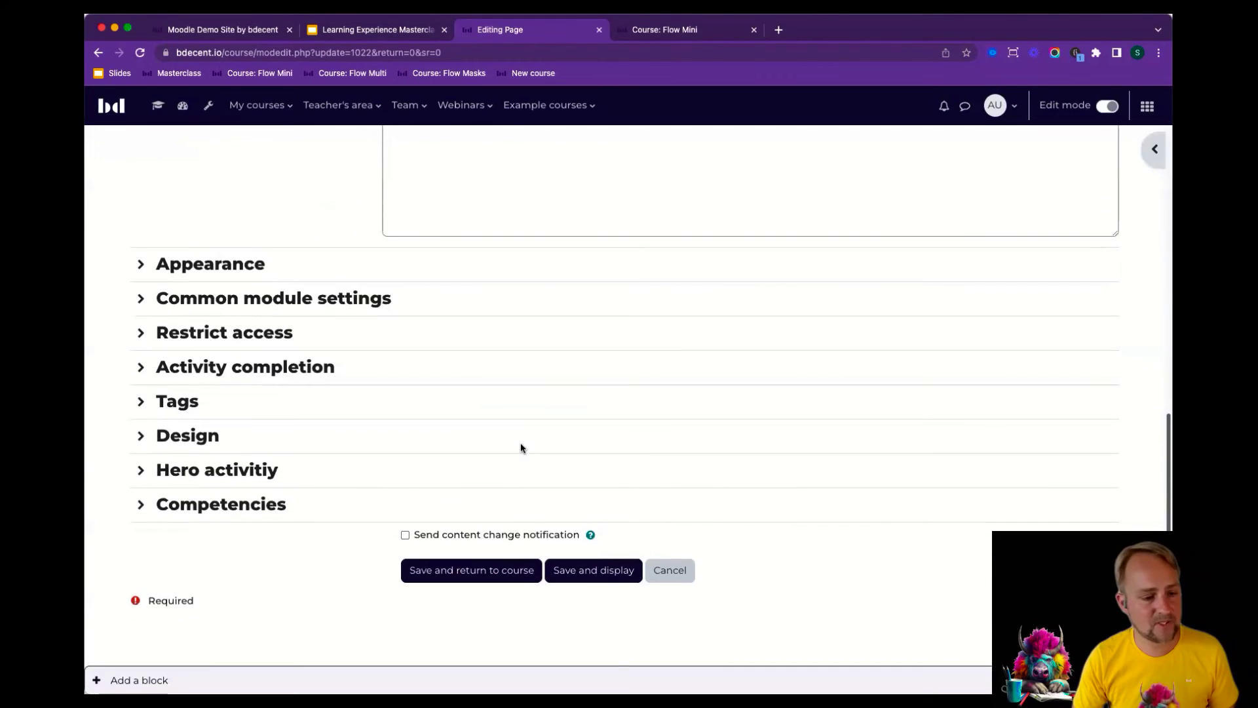
click(141, 434)
scroll(438, 433, down, 8)
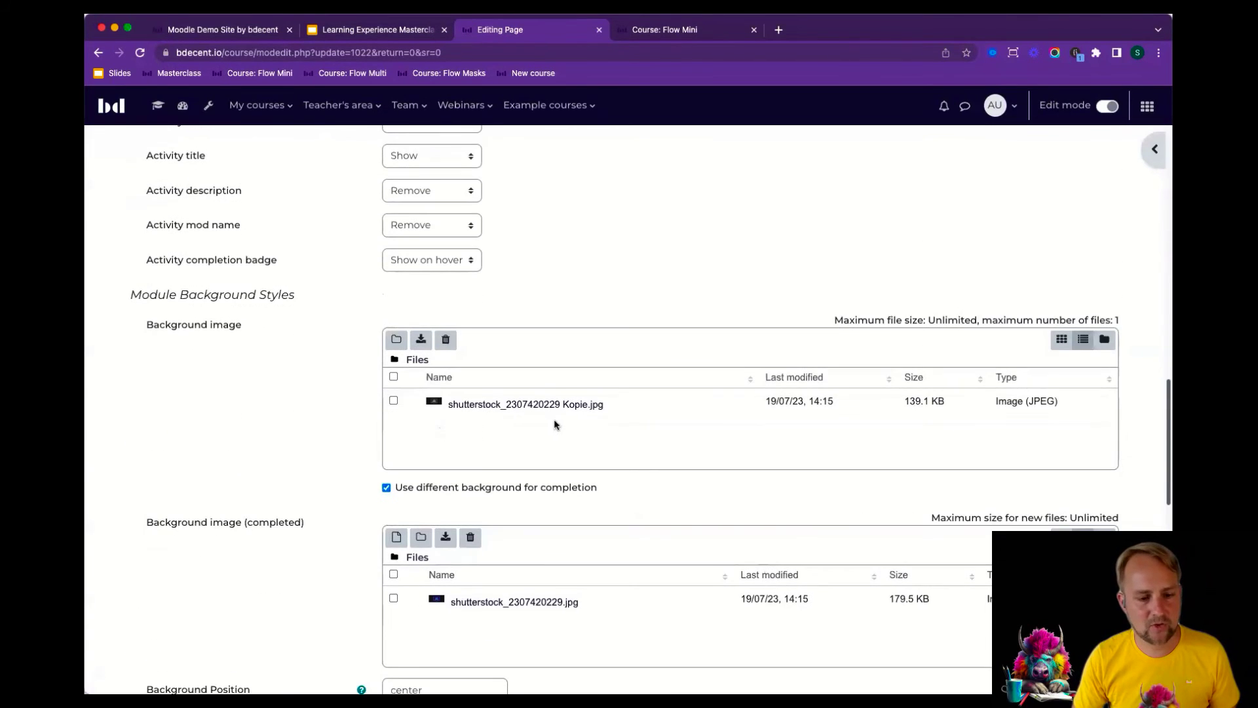
click(575, 340)
click(572, 291)
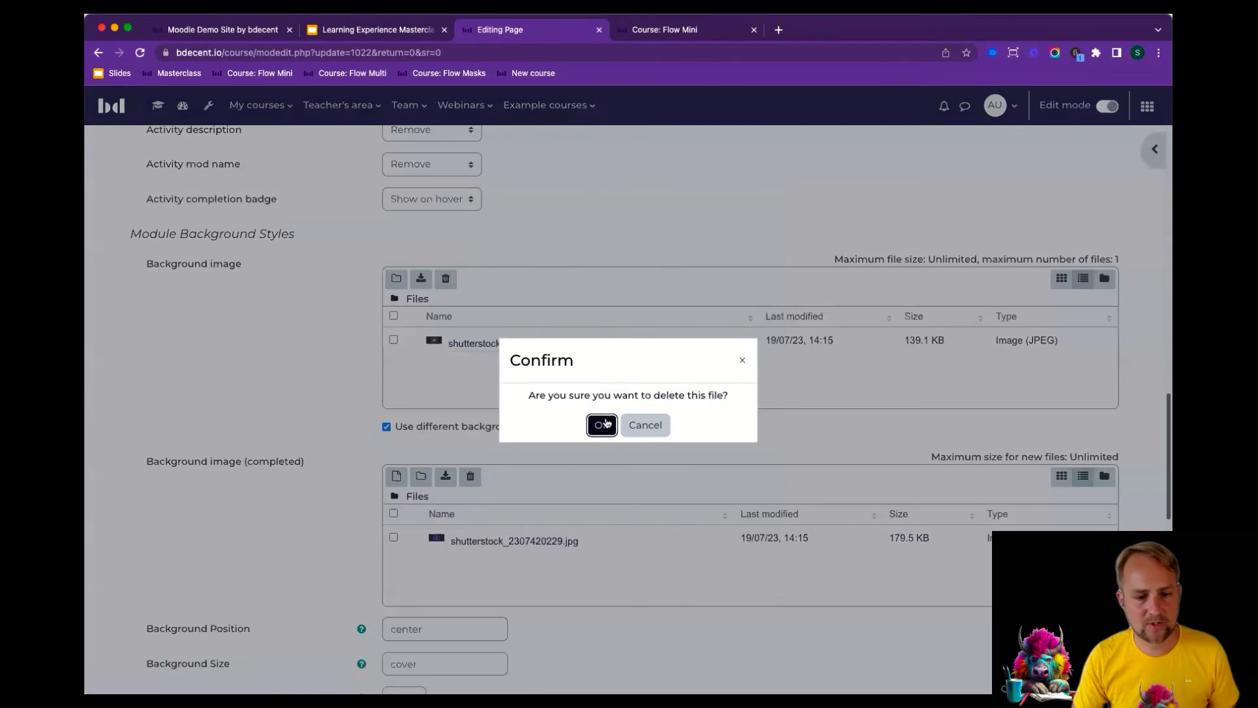
click(604, 424)
click(539, 501)
click(575, 278)
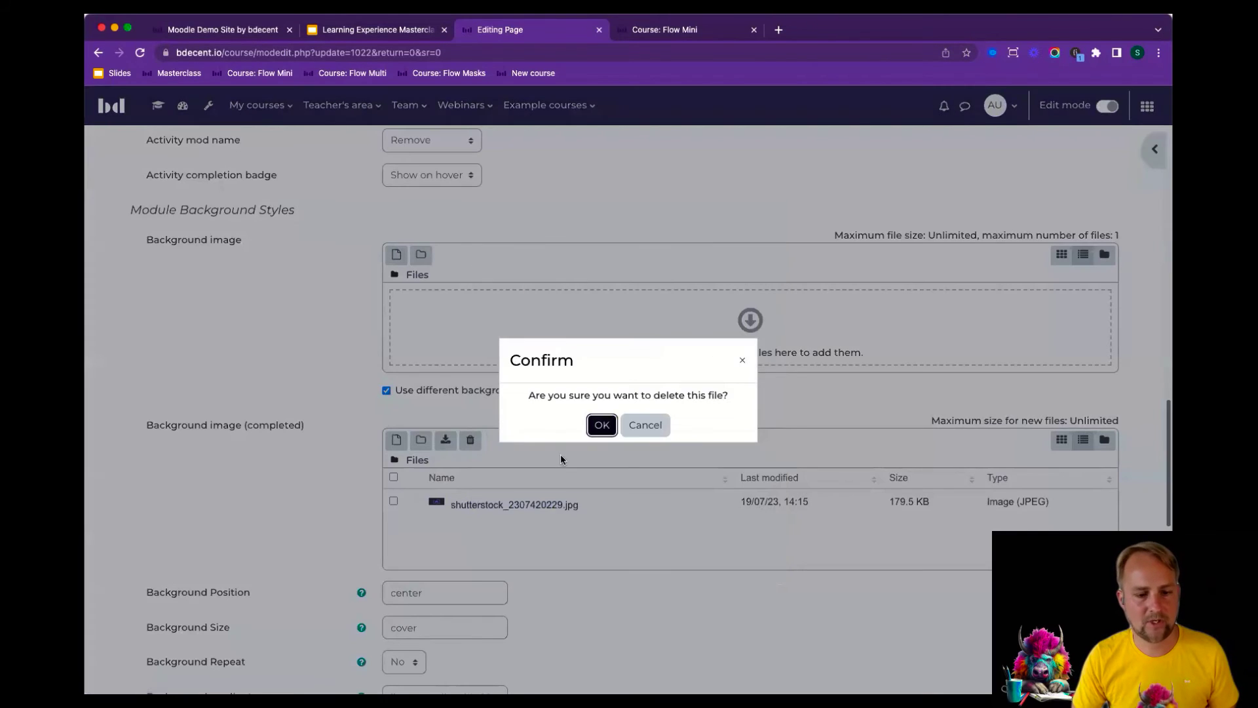
key(Return)
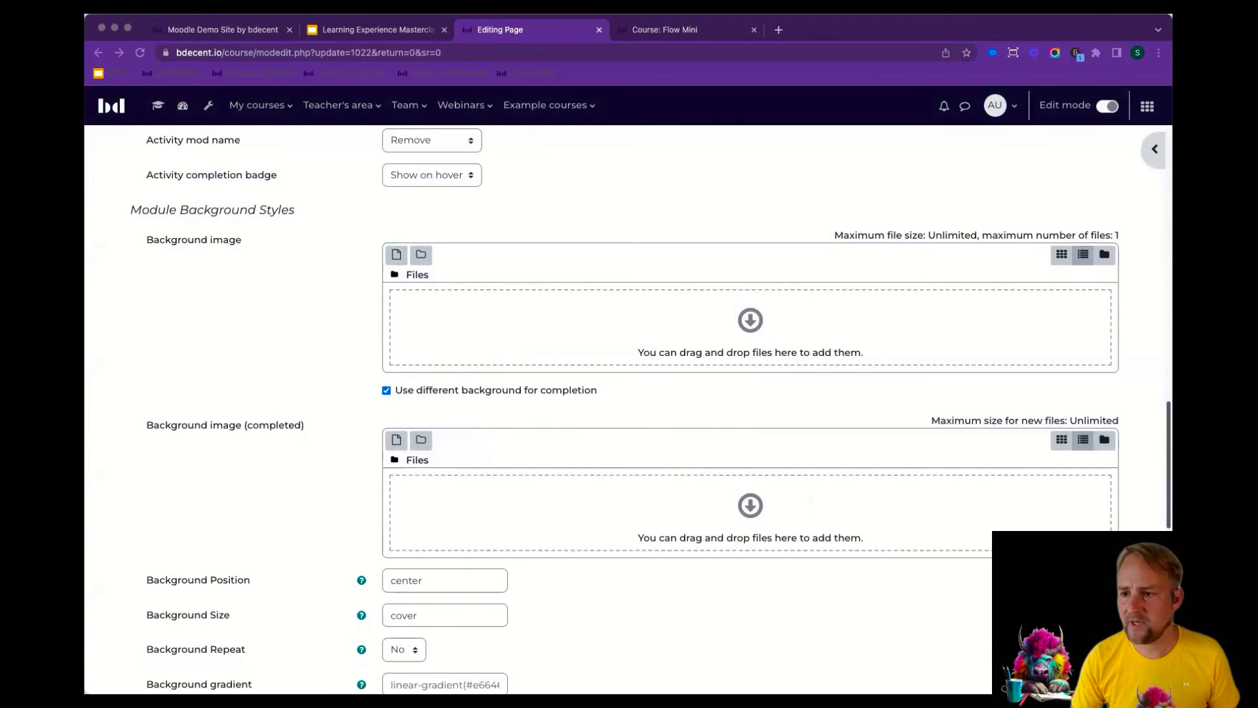
drag(562, 477, 566, 332)
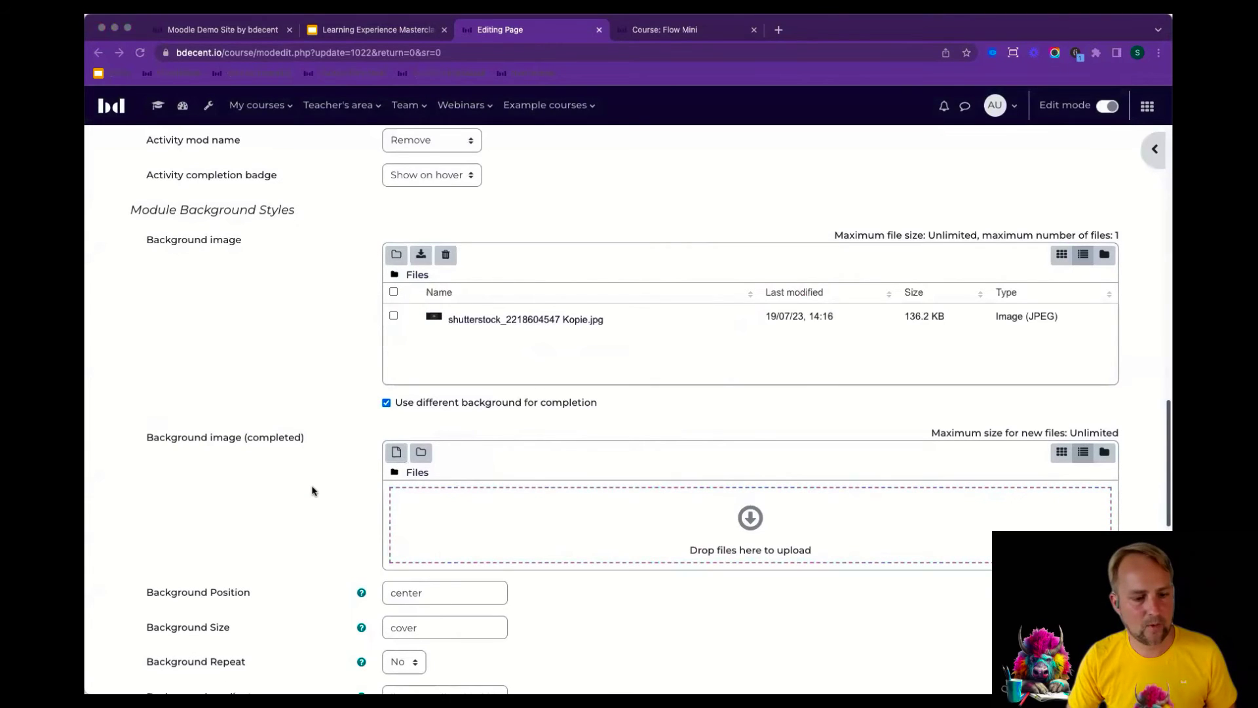
drag(312, 490, 425, 518)
scroll(336, 499, down, 10)
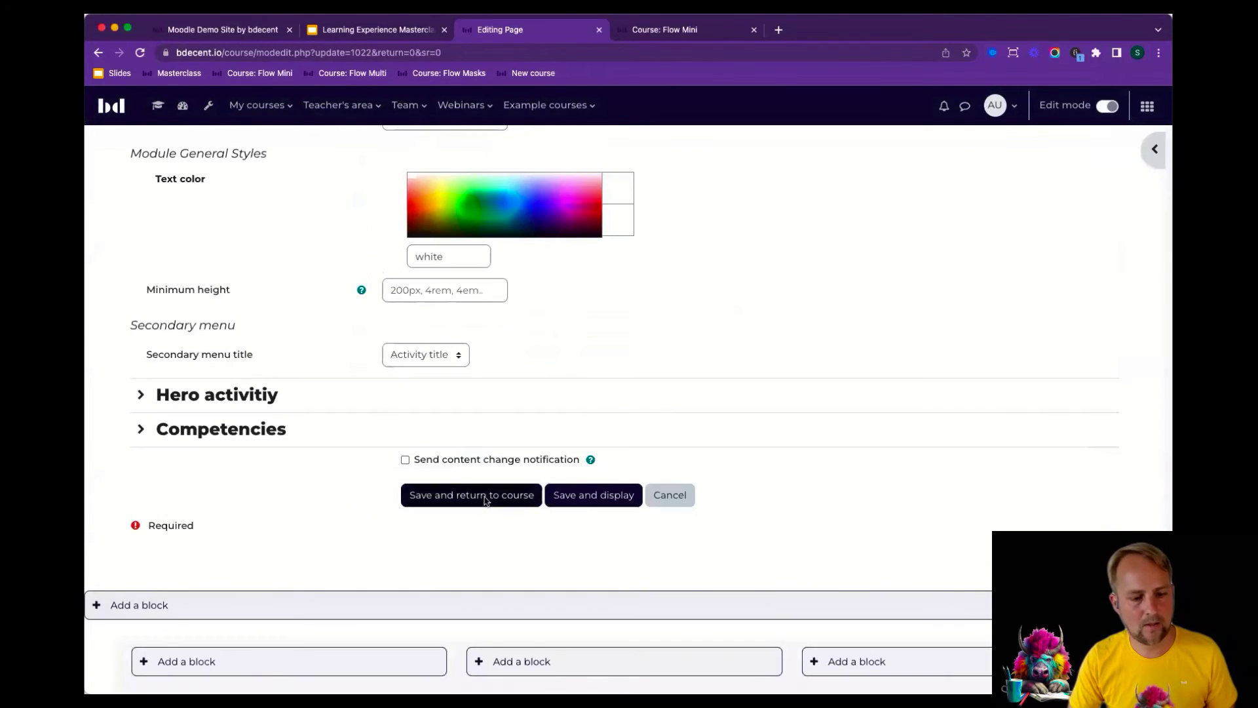
click(485, 500)
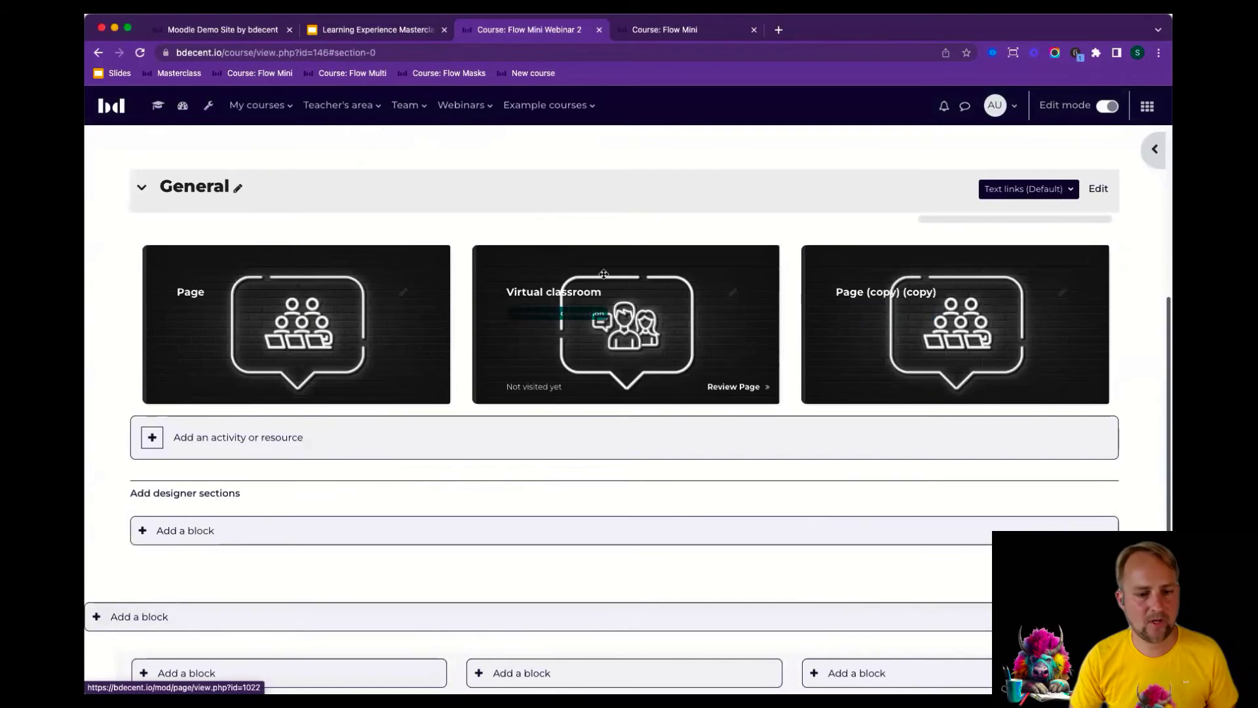
Step: Open the settings of "Page (copy) (copy)" and change its name to "Q&A"
click(1087, 260)
click(1021, 233)
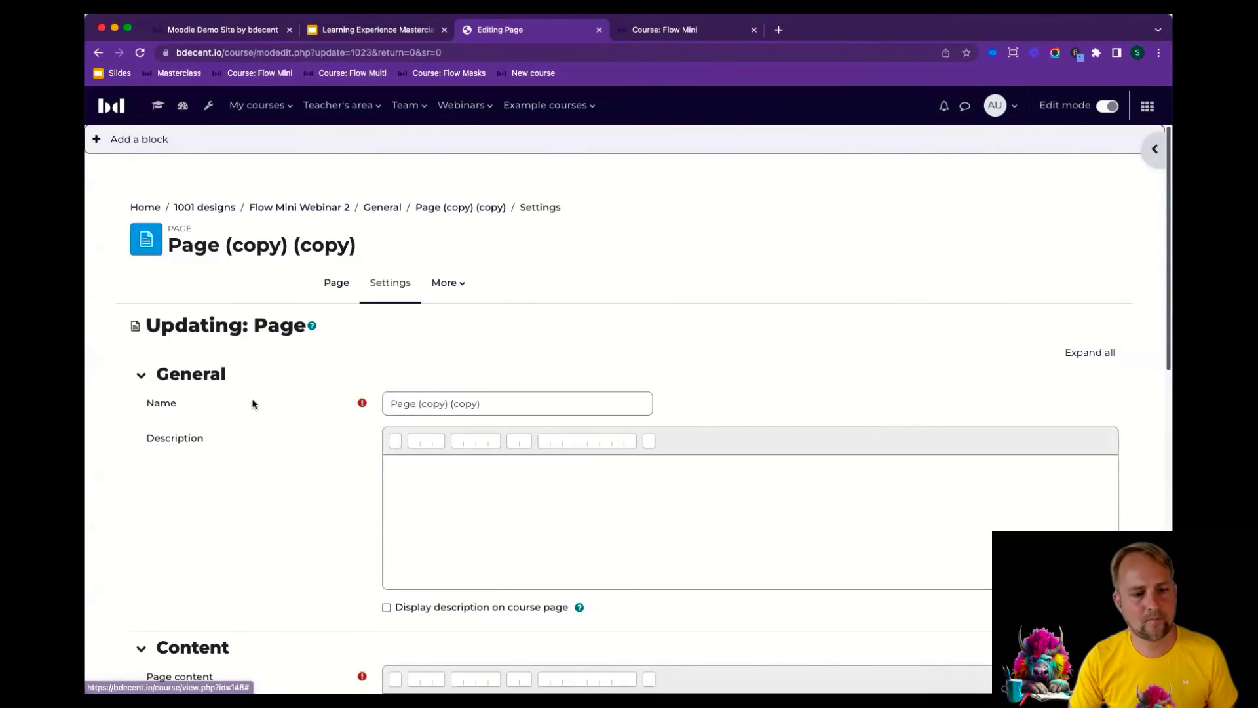
scroll(253, 402, down, 3)
scroll(294, 359, up, 1)
triple_click(411, 283)
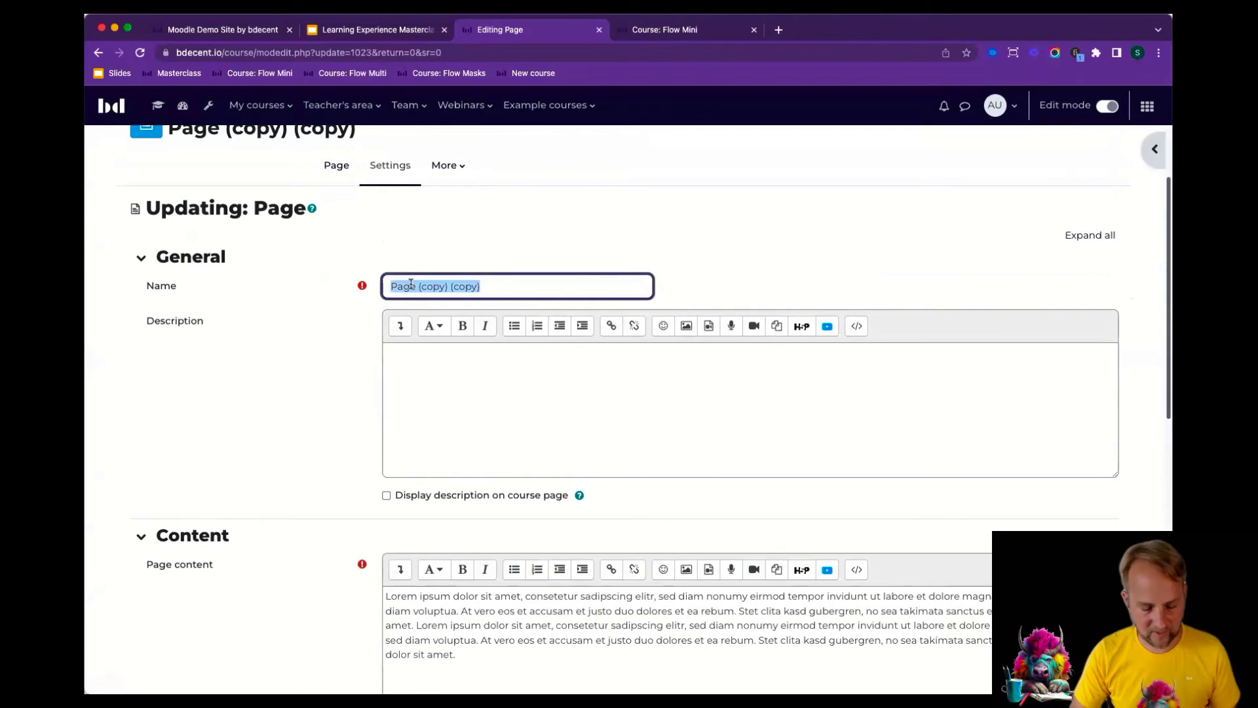
text(Quiz)
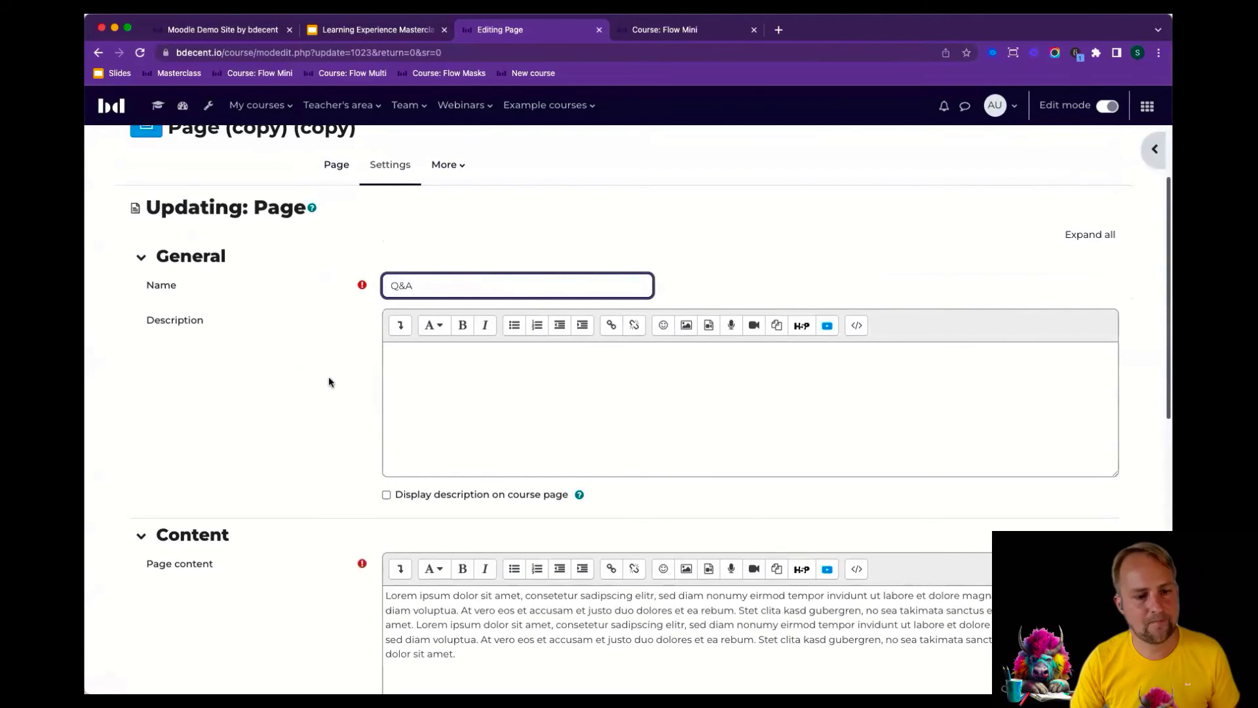
Step: Delete the background image and the completed background image from the third page's Design settings
scroll(328, 376, down, 10)
click(223, 357)
scroll(477, 331, down, 10)
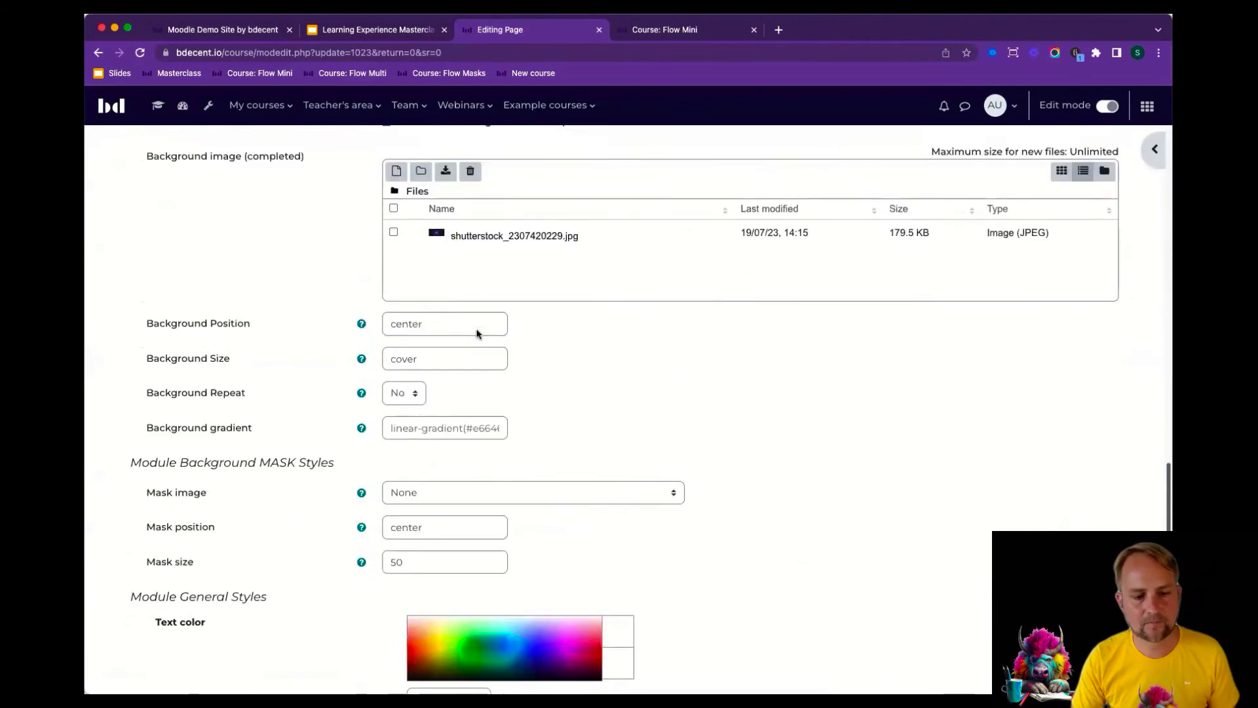
scroll(478, 332, up, 4)
click(530, 319)
click(579, 290)
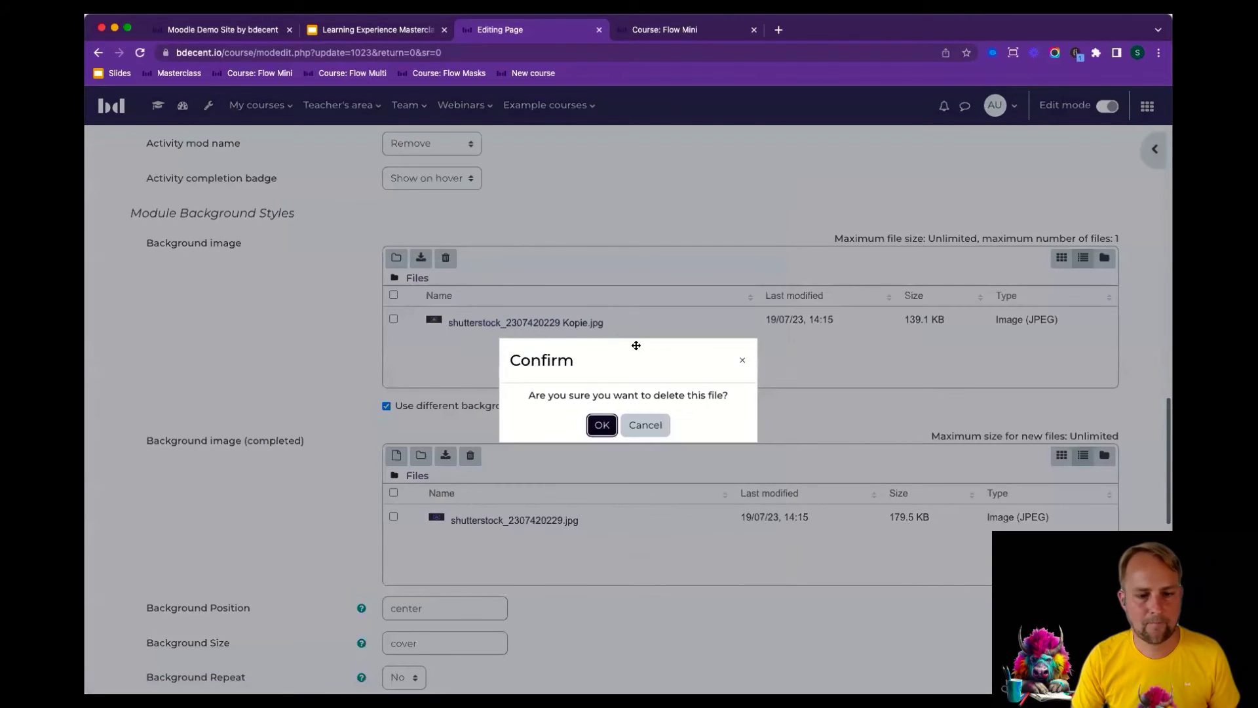
click(598, 424)
click(525, 508)
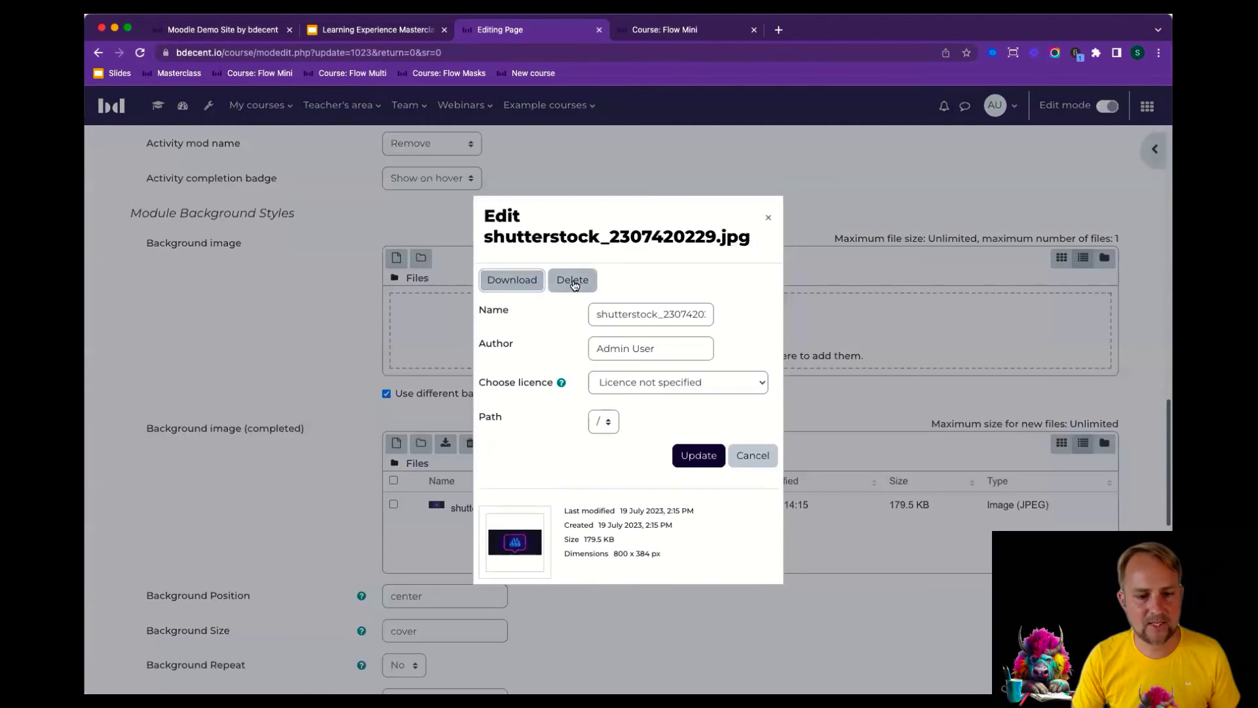
click(580, 278)
click(598, 424)
Step: Upload the white neon globe picture as the third page's background image and add a completed background image
key(super+Tab)
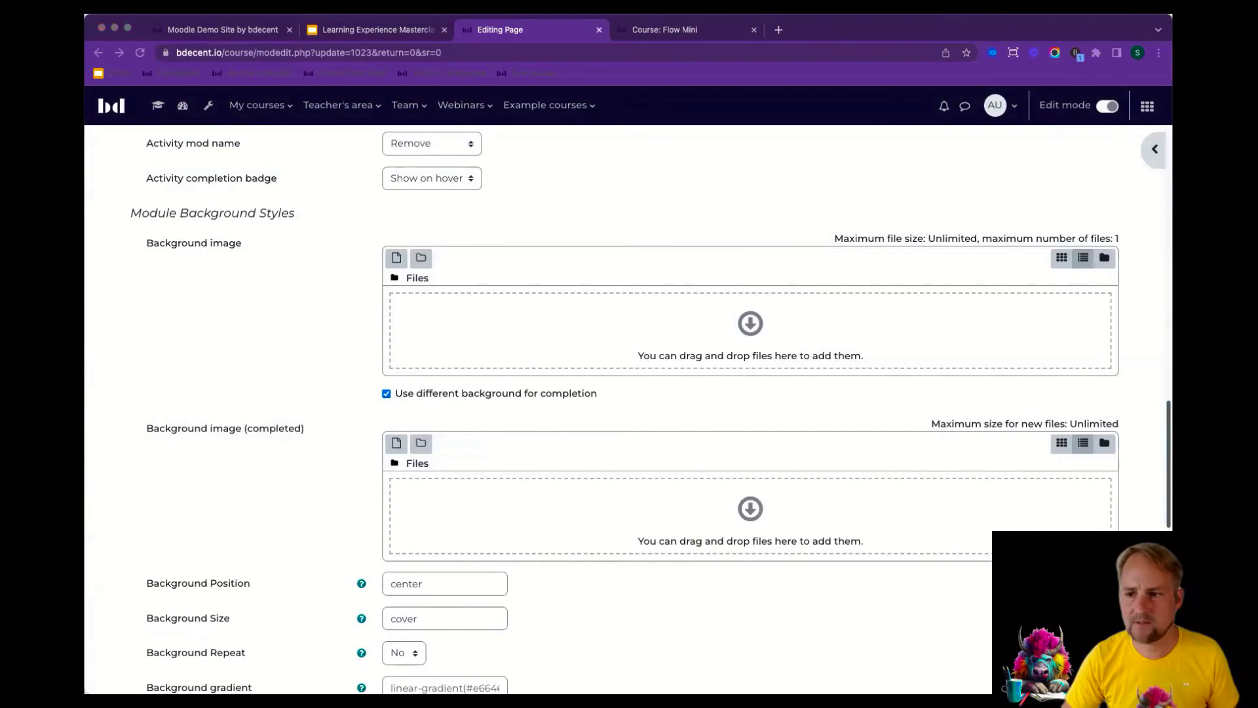
drag(856, 374, 623, 337)
drag(856, 374, 615, 519)
scroll(565, 301, up, 20)
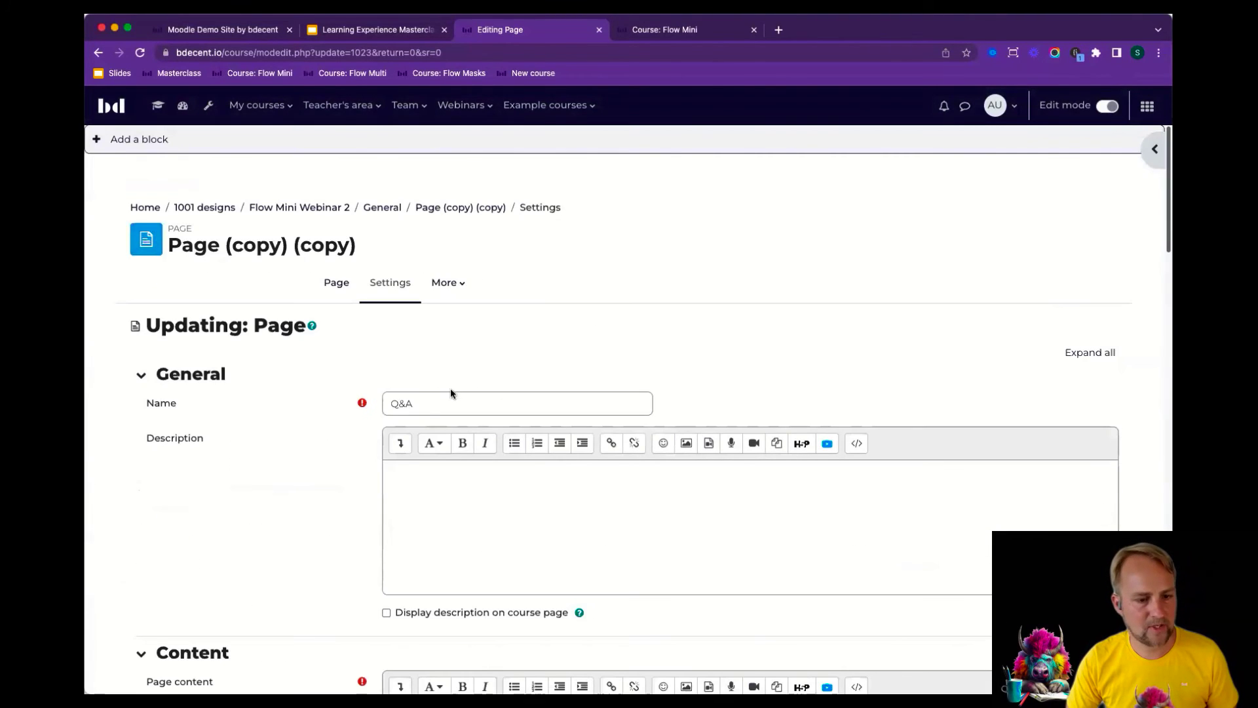
Step: Rename the third page to "Link collection" and save the settings, returning to the course
click(430, 404)
double_click(430, 404)
text(Link collection)
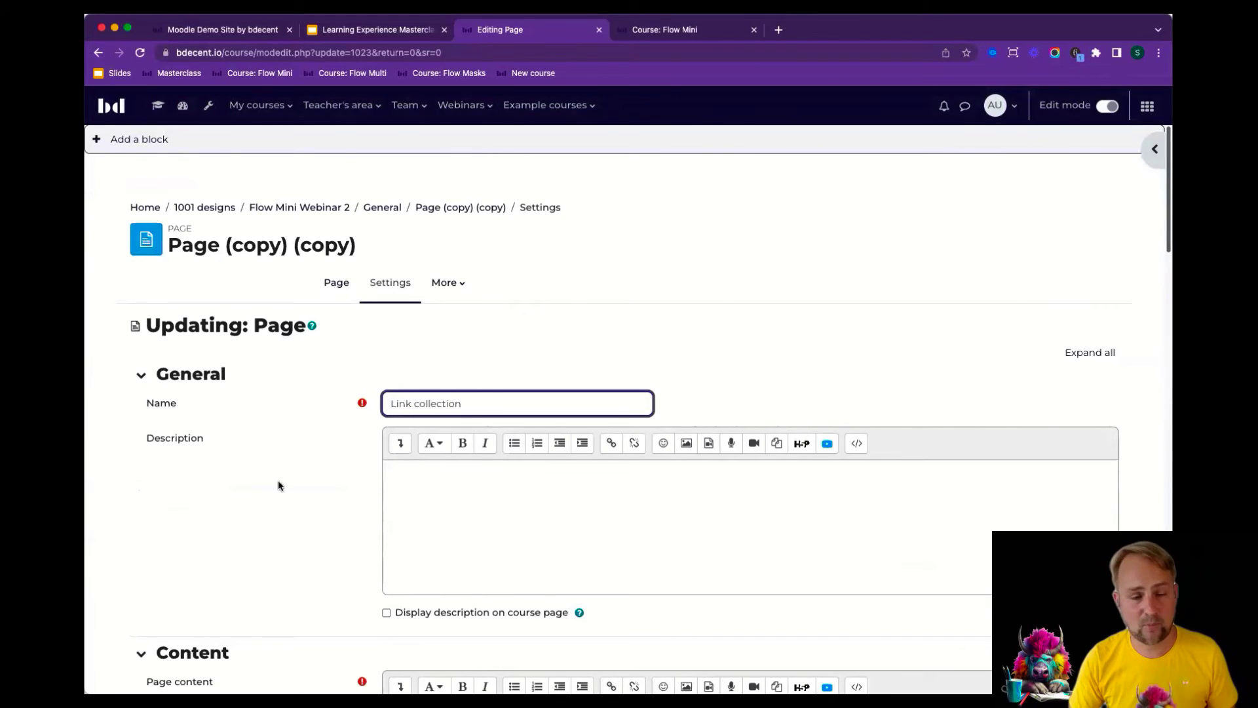
scroll(278, 486, down, 20)
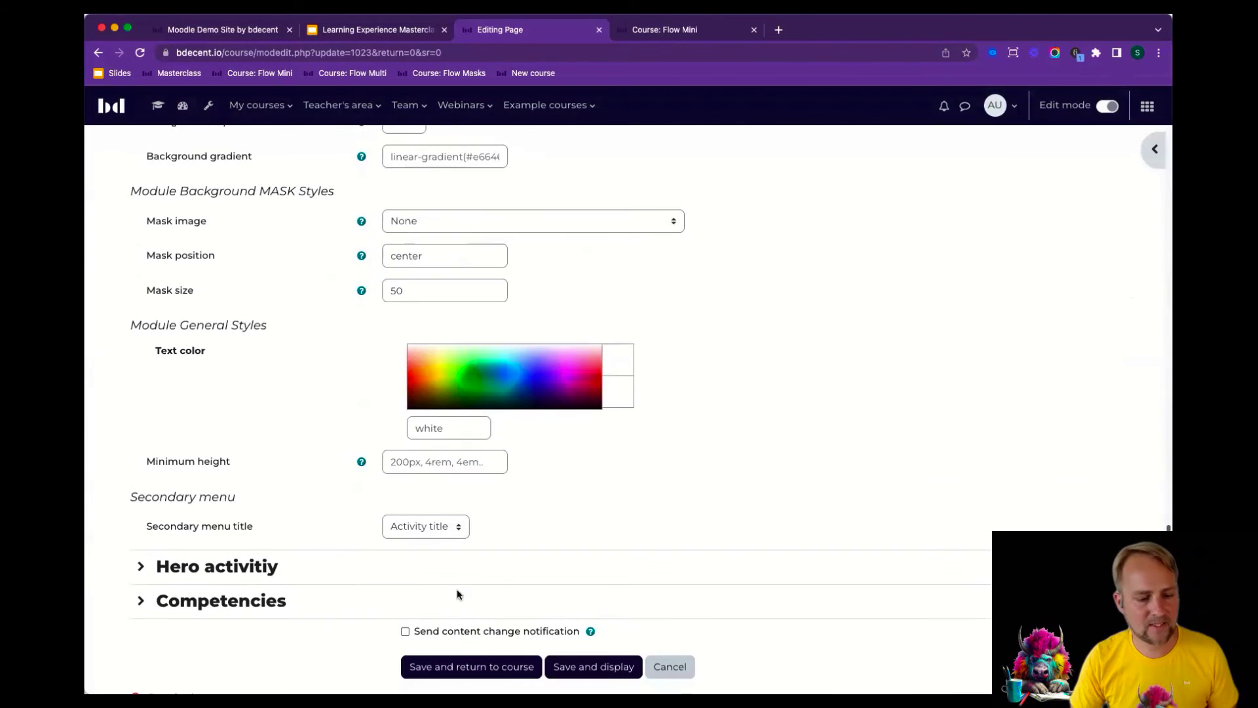
click(473, 664)
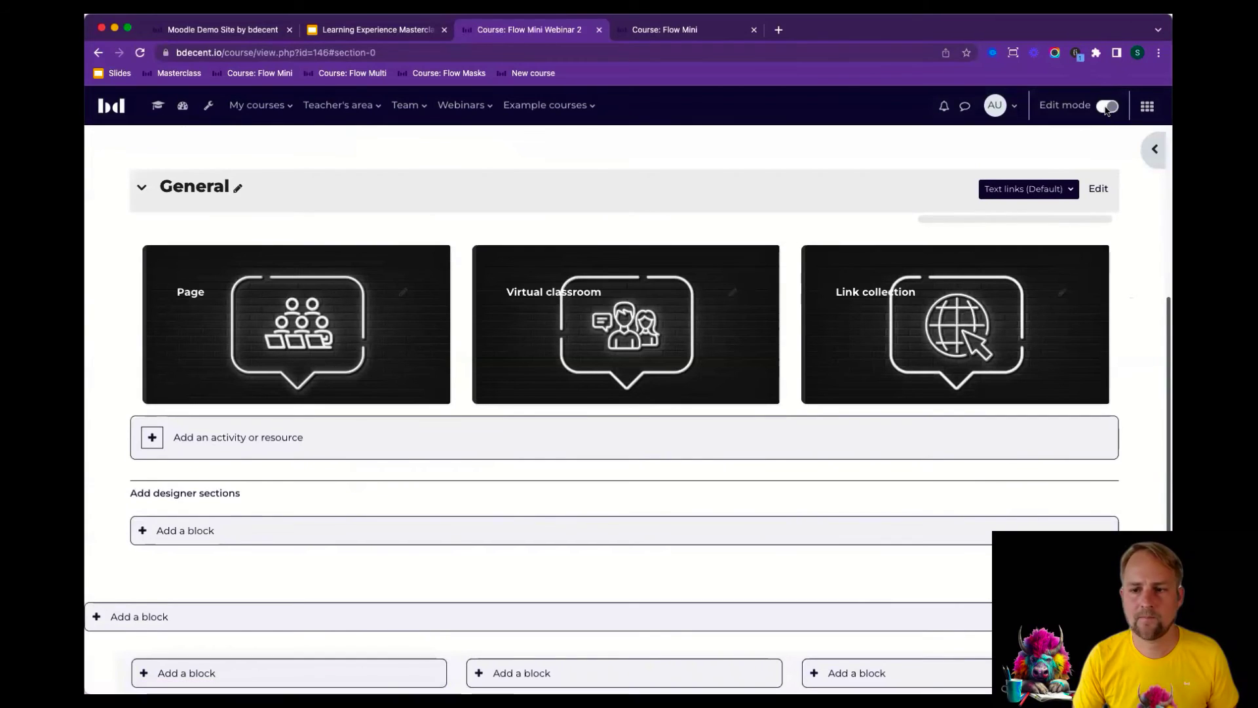
Step: Turn editing off and review the three neon cards in the course view
click(1107, 106)
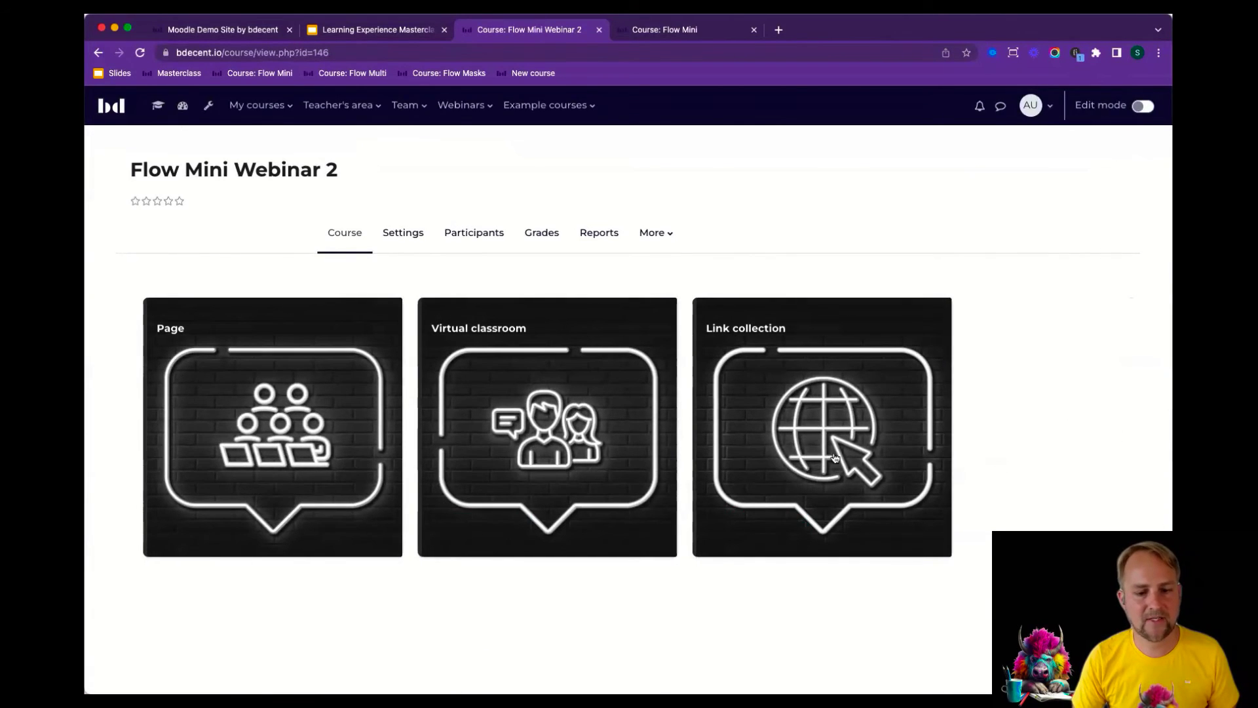
mouse_move(284, 389)
mouse_move(741, 418)
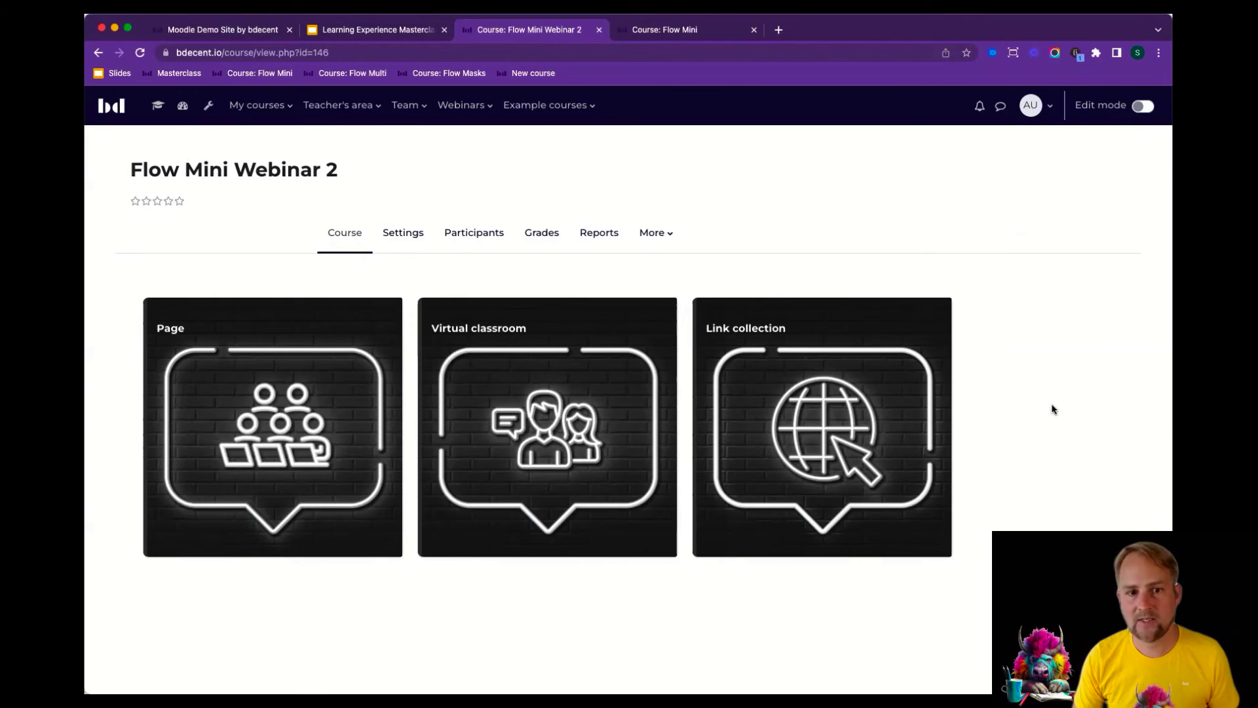
Step: Copy the page background and text color rules from the Flow Mini course's custom styles, and close them without saving
click(697, 30)
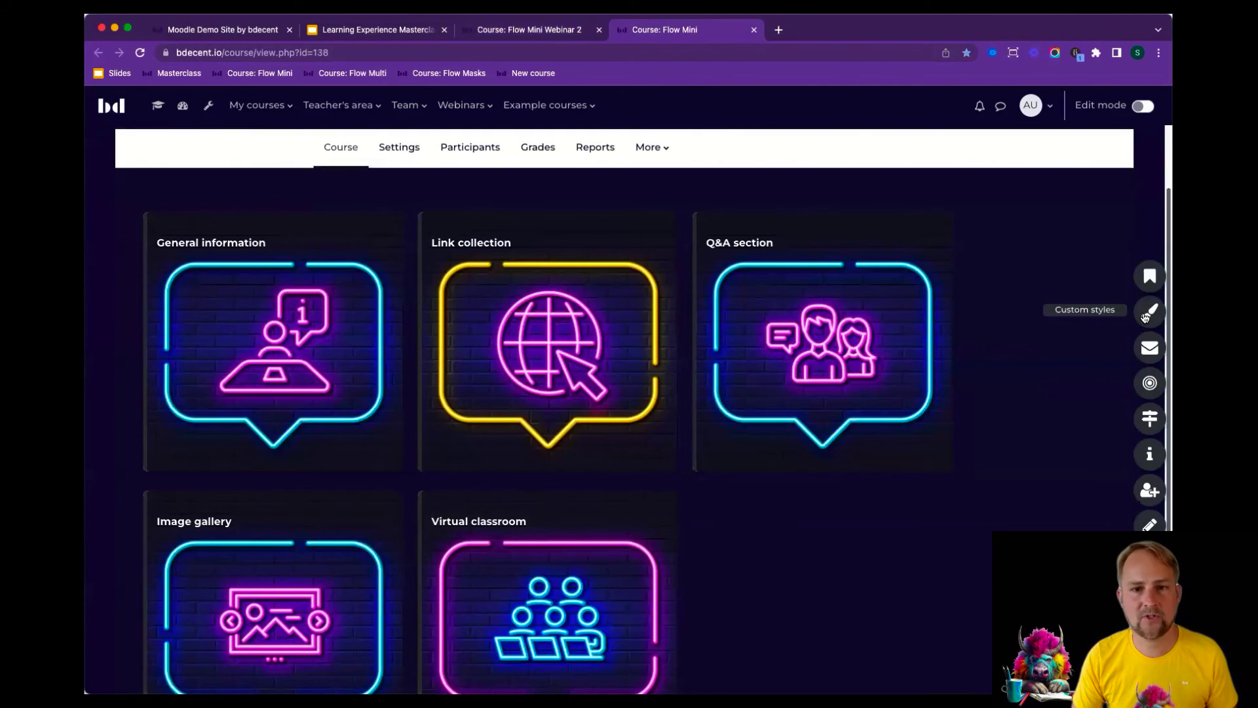
click(1149, 312)
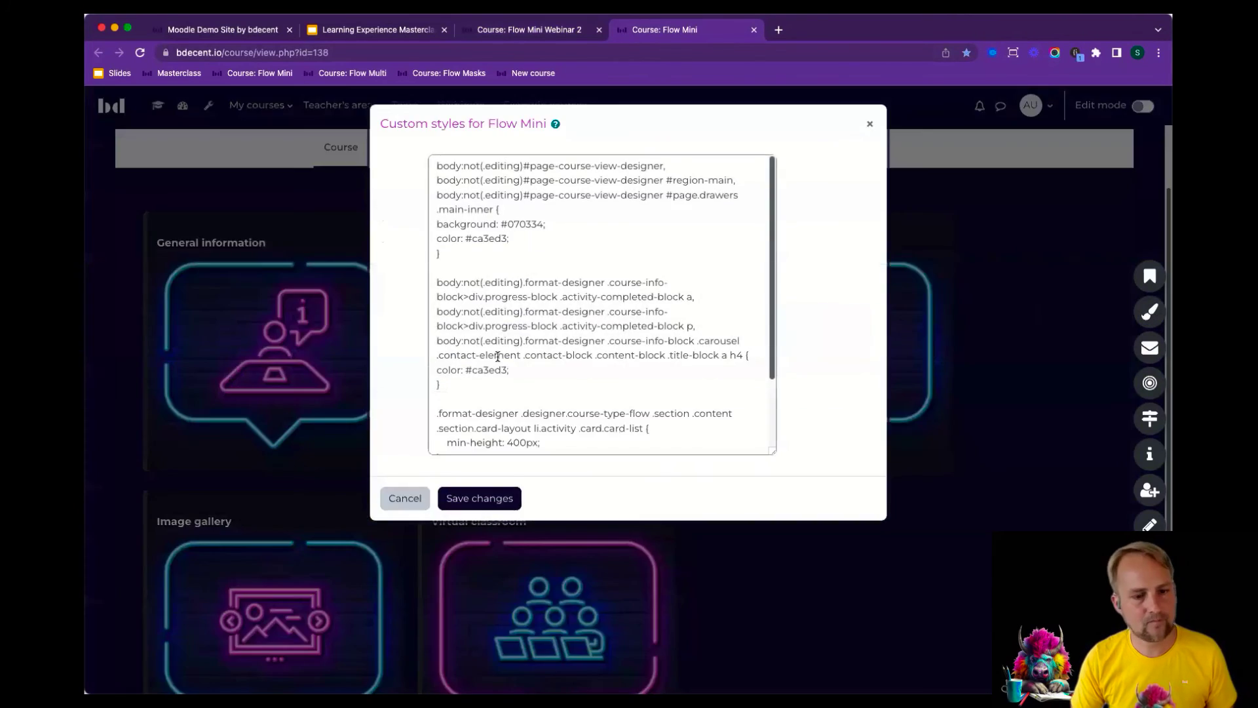
click(514, 391)
drag(514, 391, 373, 169)
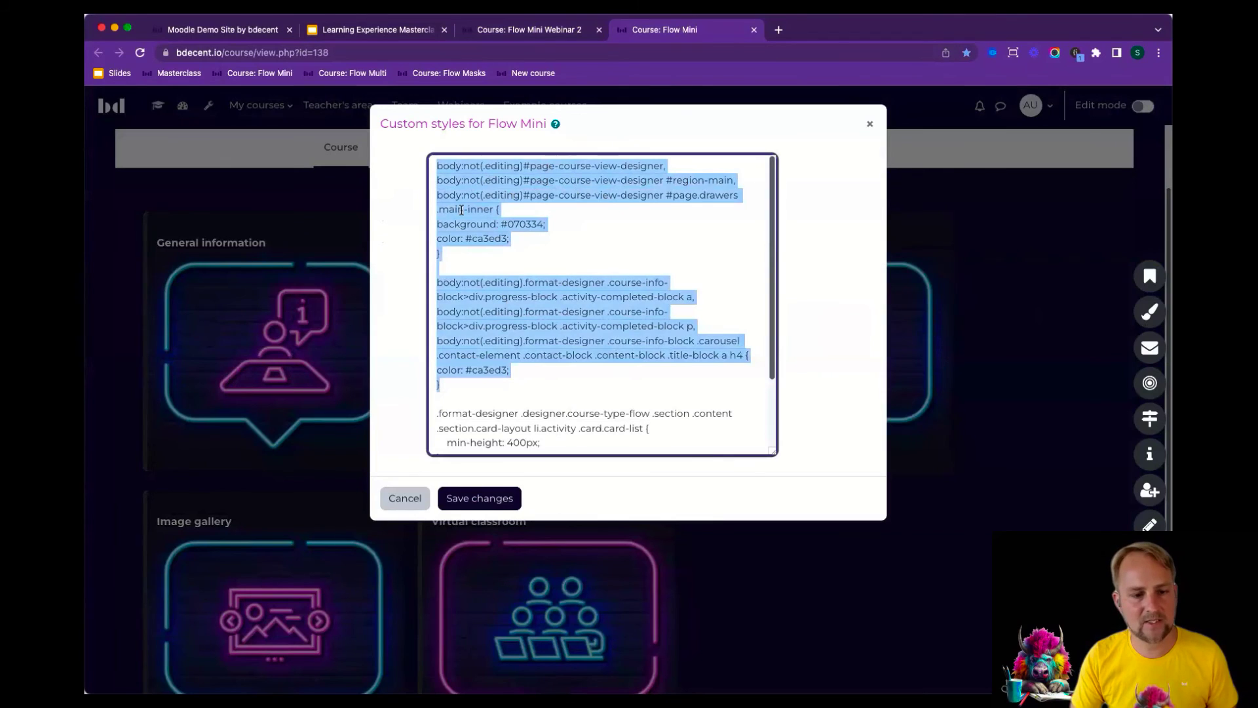
double_click(526, 226)
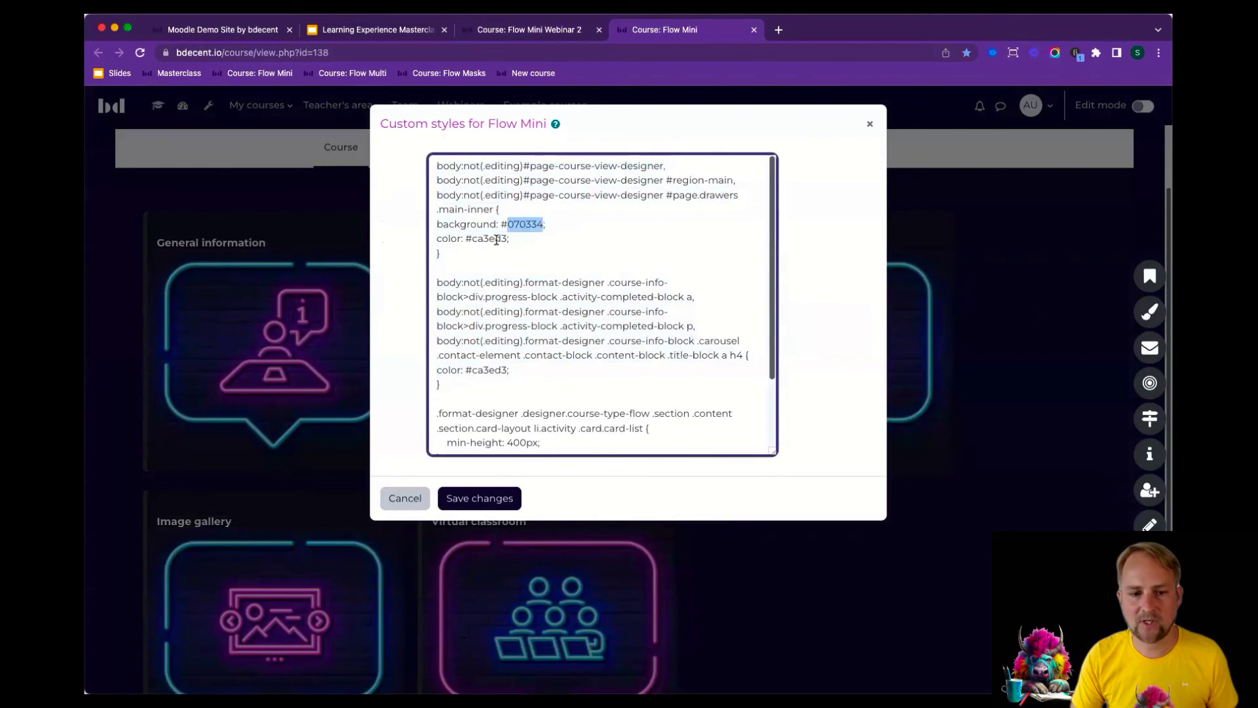
double_click(495, 239)
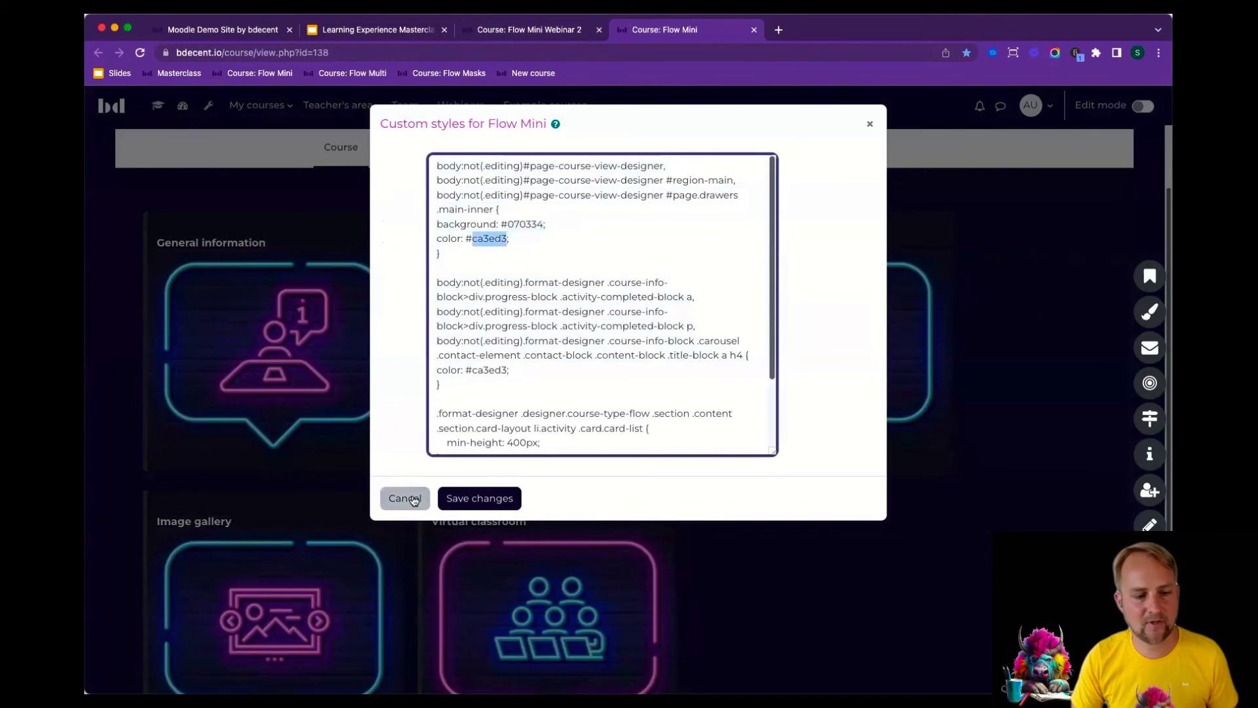
click(414, 500)
Step: Add the copied rules with background #070334 and text color #ca3ed3 to Flow Mini Webinar 2's custom styles and save them
key(ctrl+shift+Tab)
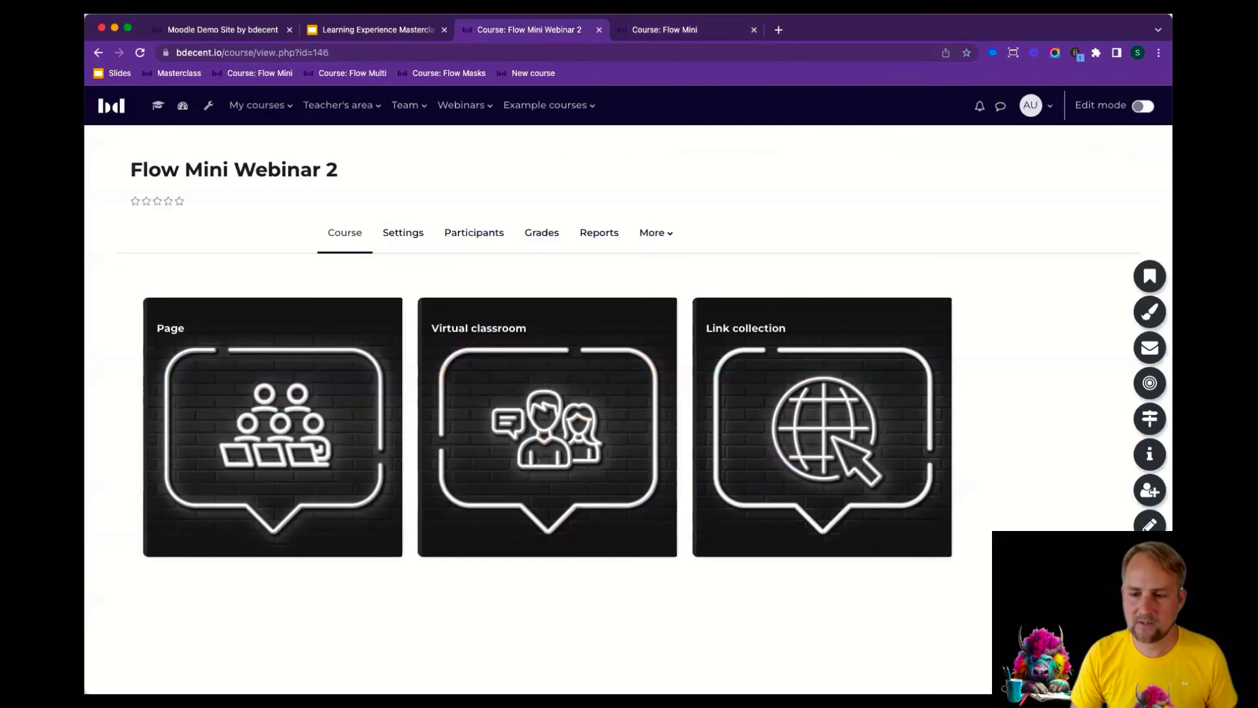
click(1149, 311)
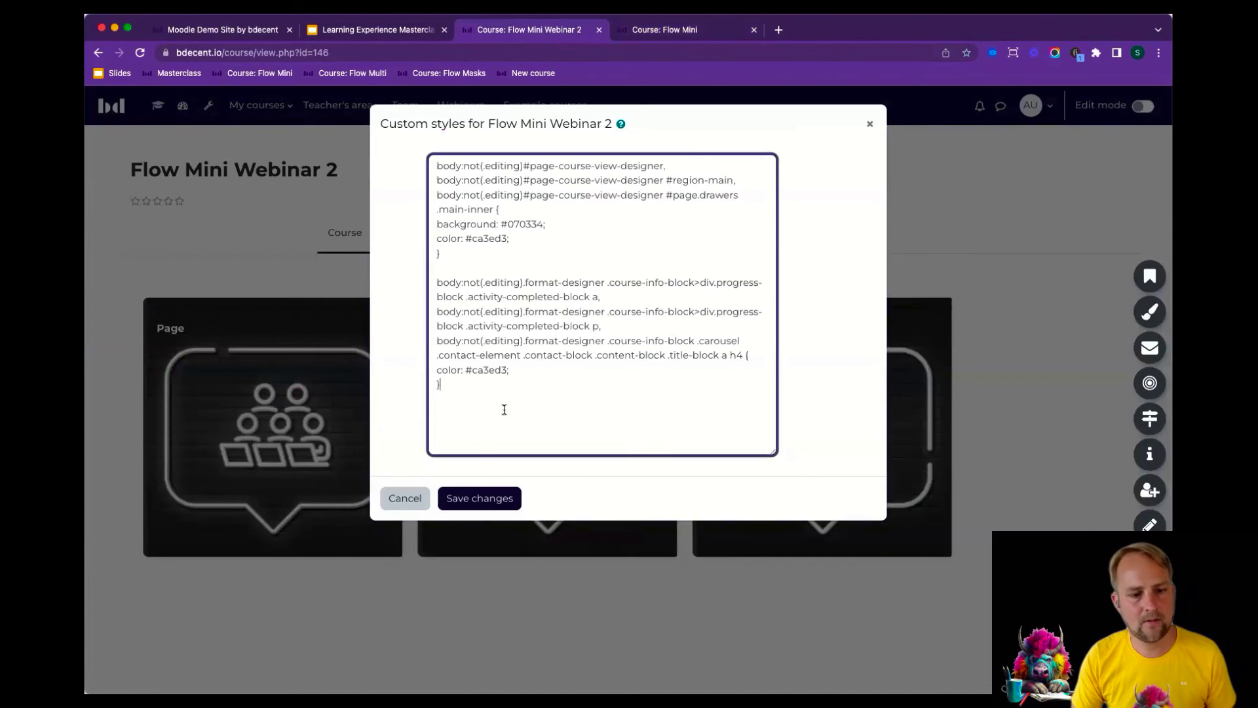
click(508, 498)
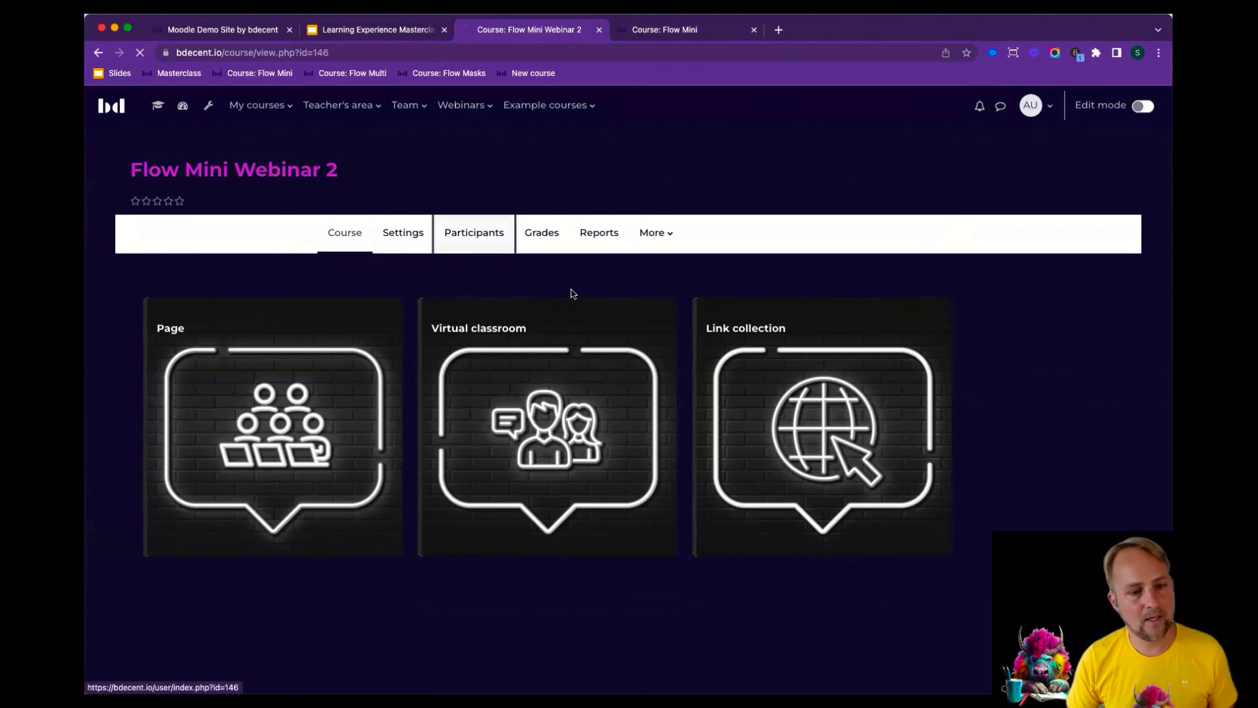
Step: Enrol Student 1 and Student 2 in Flow Mini Webinar 2 with the Student role
click(473, 232)
click(321, 259)
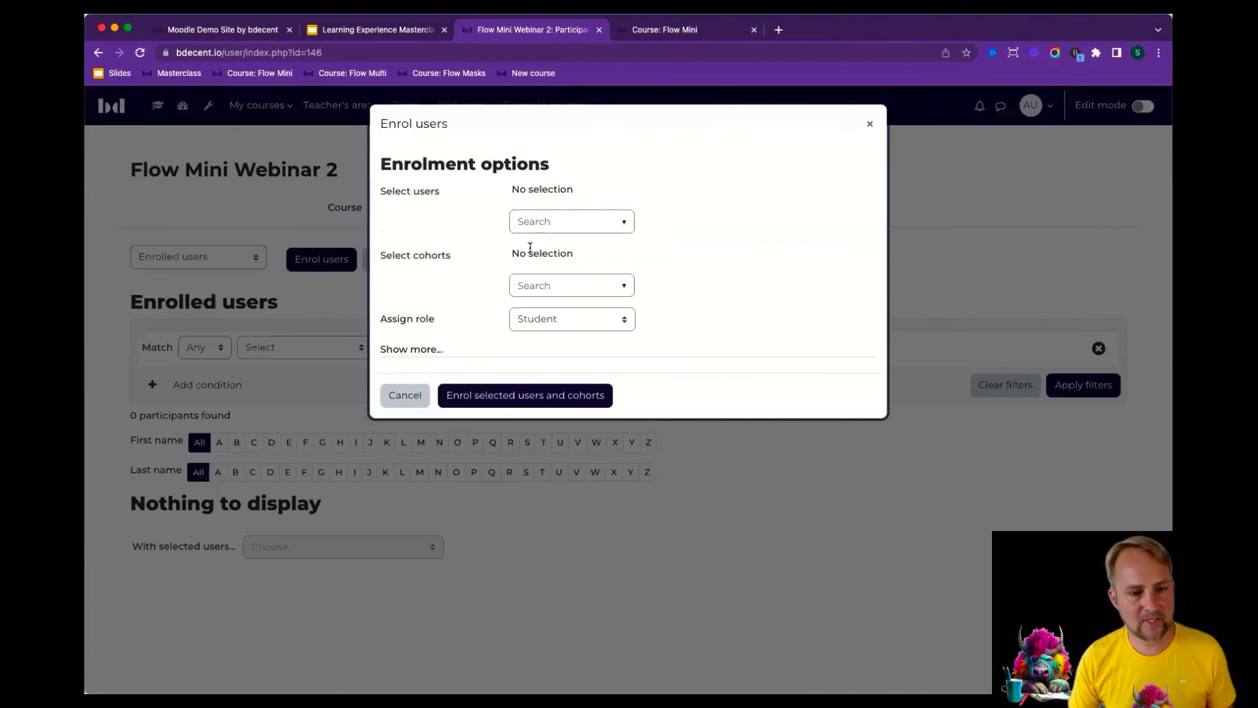
click(547, 223)
text(student)
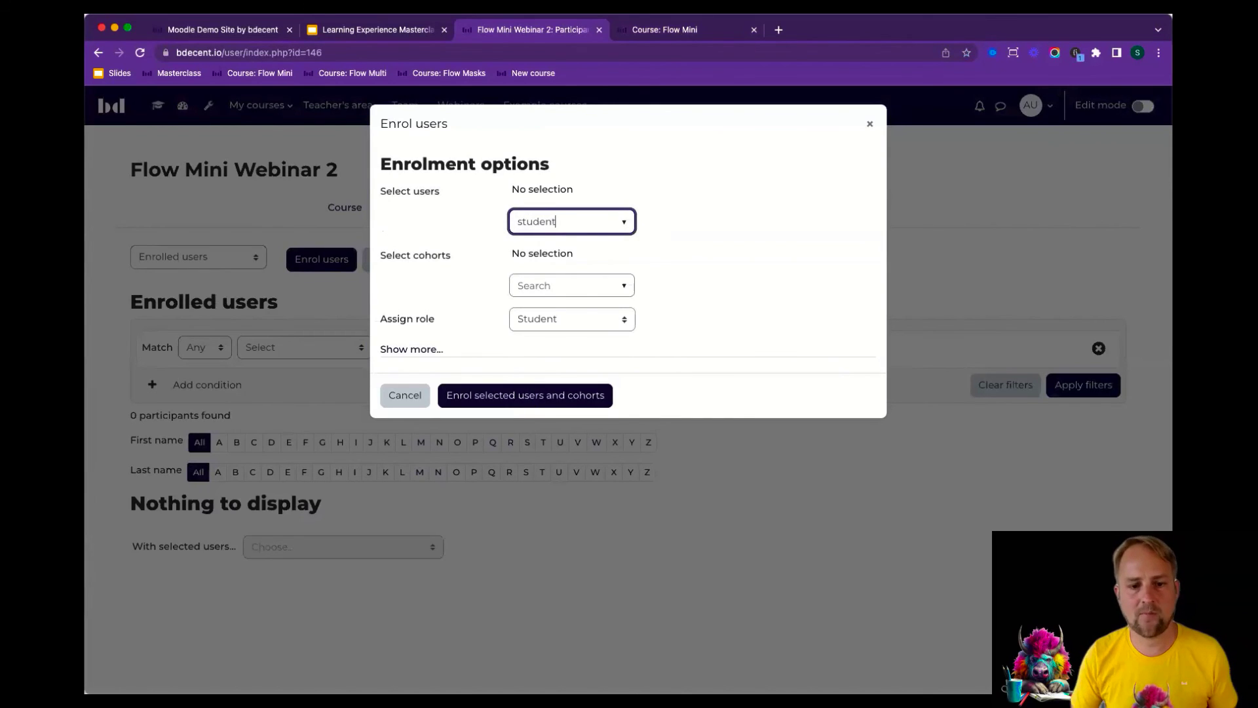
click(554, 253)
click(560, 256)
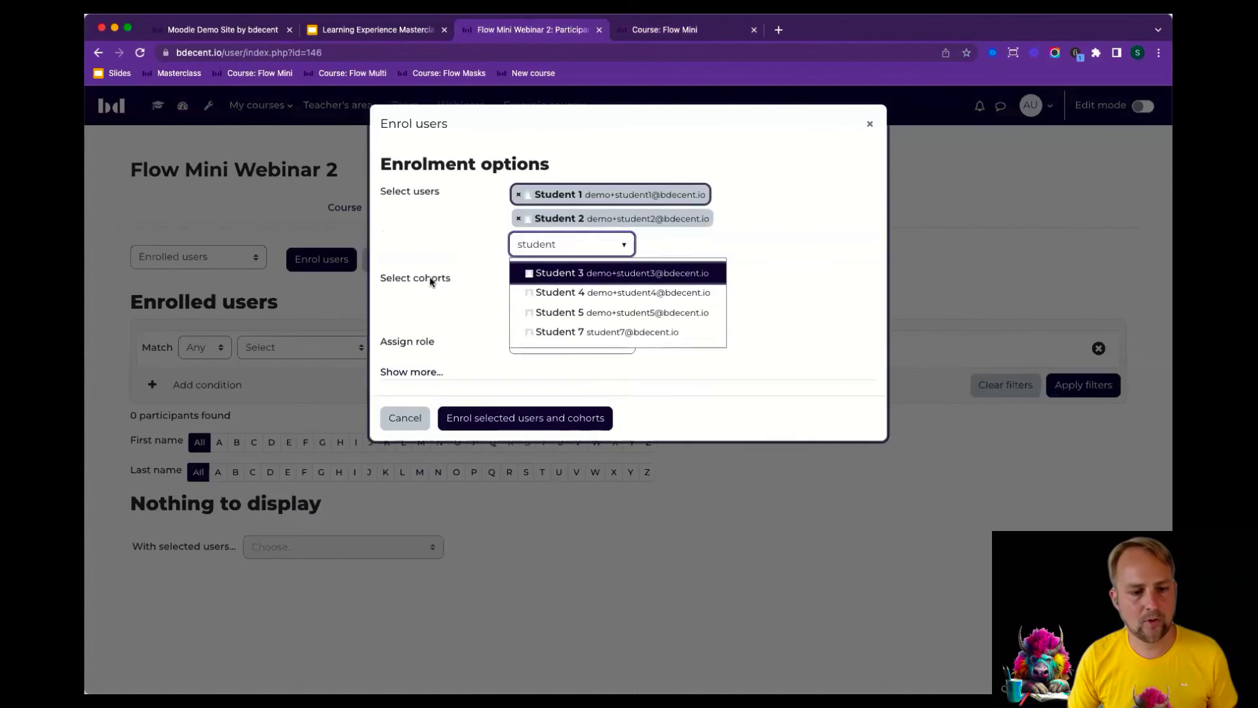
click(431, 282)
click(508, 422)
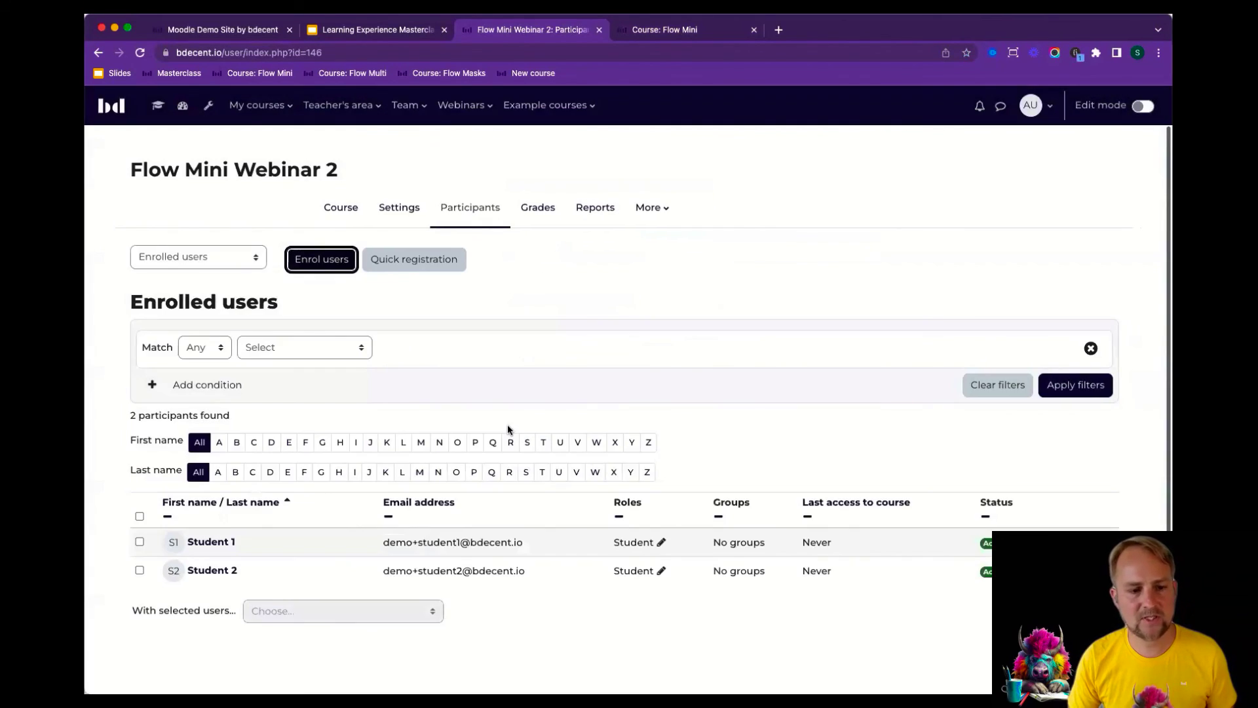
Step: Set the course completion condition to require Page, Virtual classroom and Link collection, and save the completion settings
click(1035, 108)
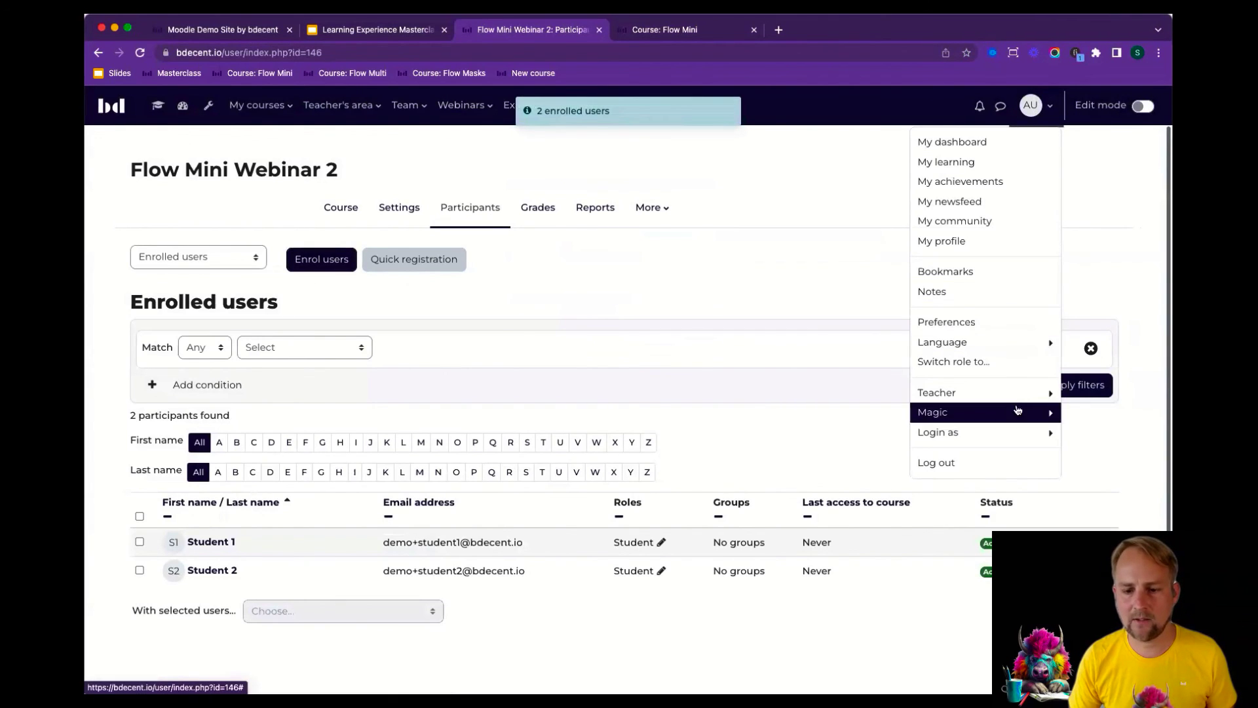
click(662, 190)
click(649, 207)
click(674, 281)
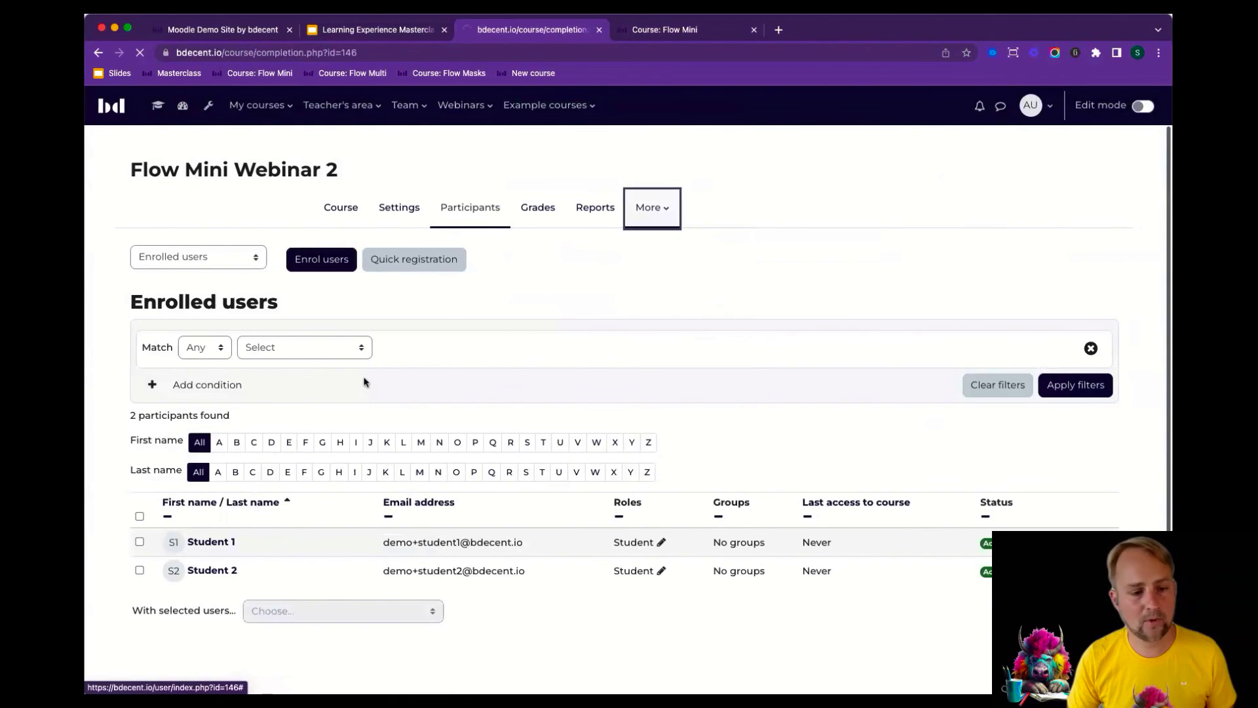
click(140, 415)
scroll(422, 383, down, 5)
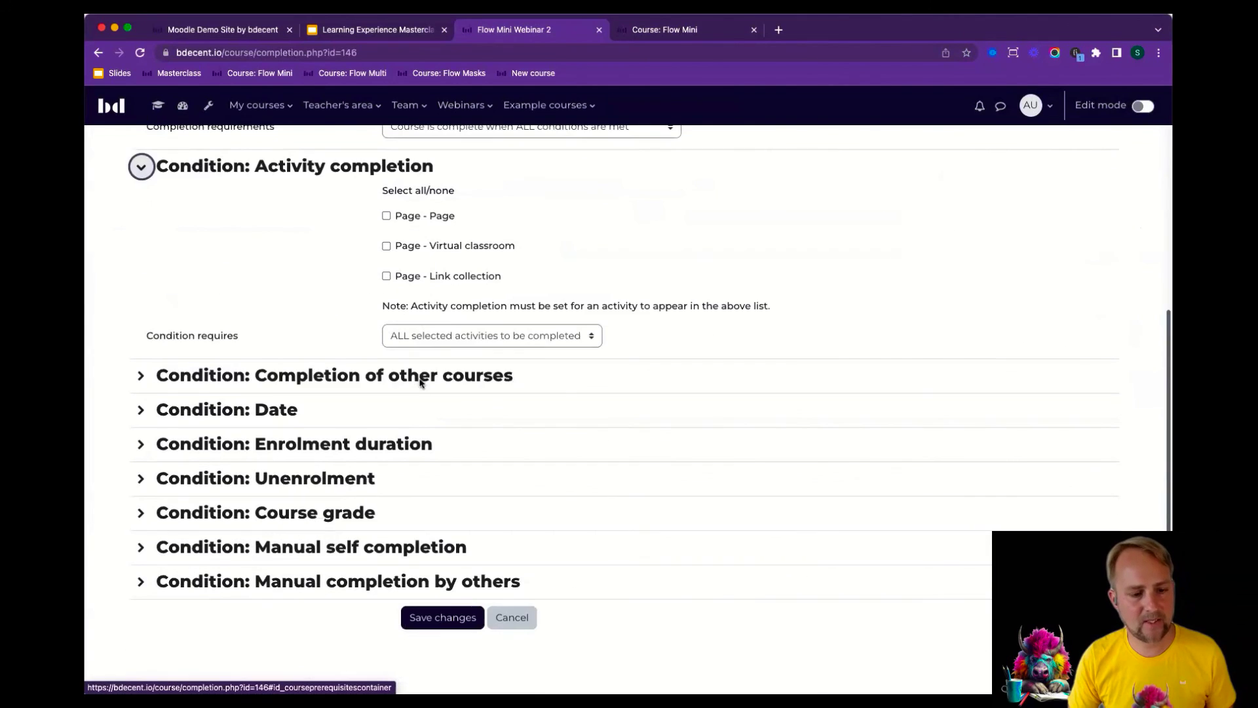
click(426, 190)
click(471, 617)
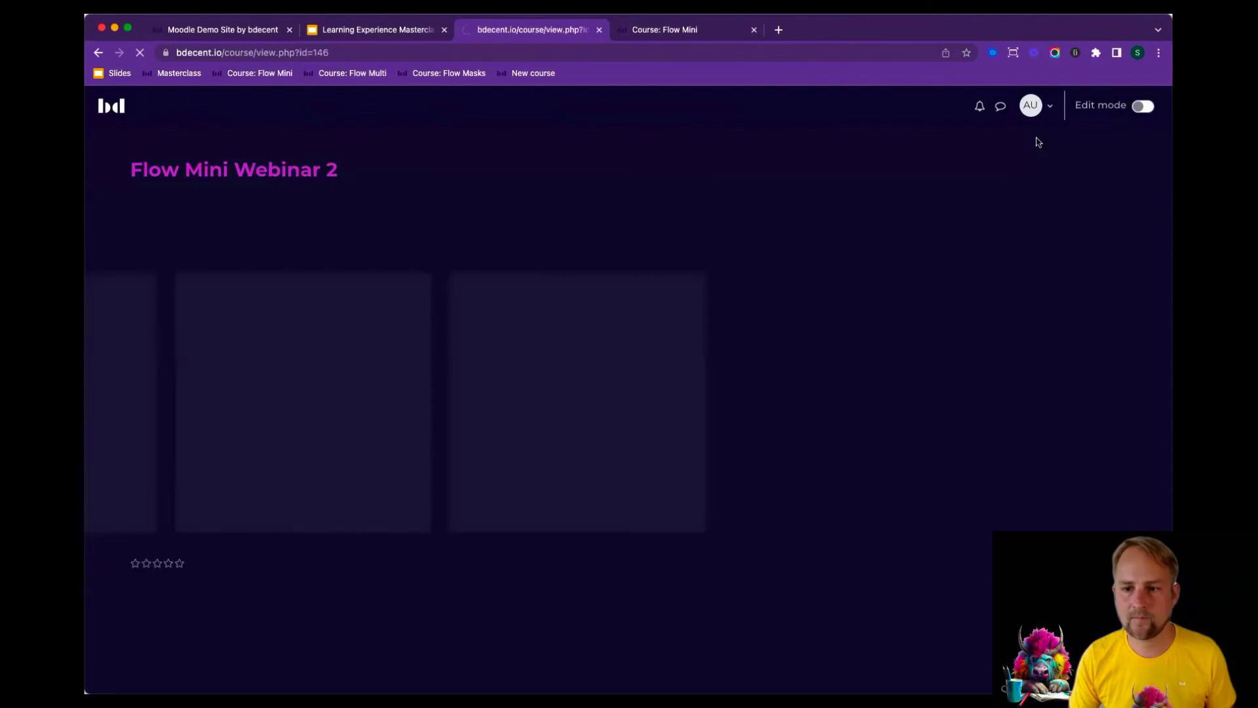
Step: Log in as Student 1 and check the completion status on each of the three neon cards
click(1034, 106)
click(991, 430)
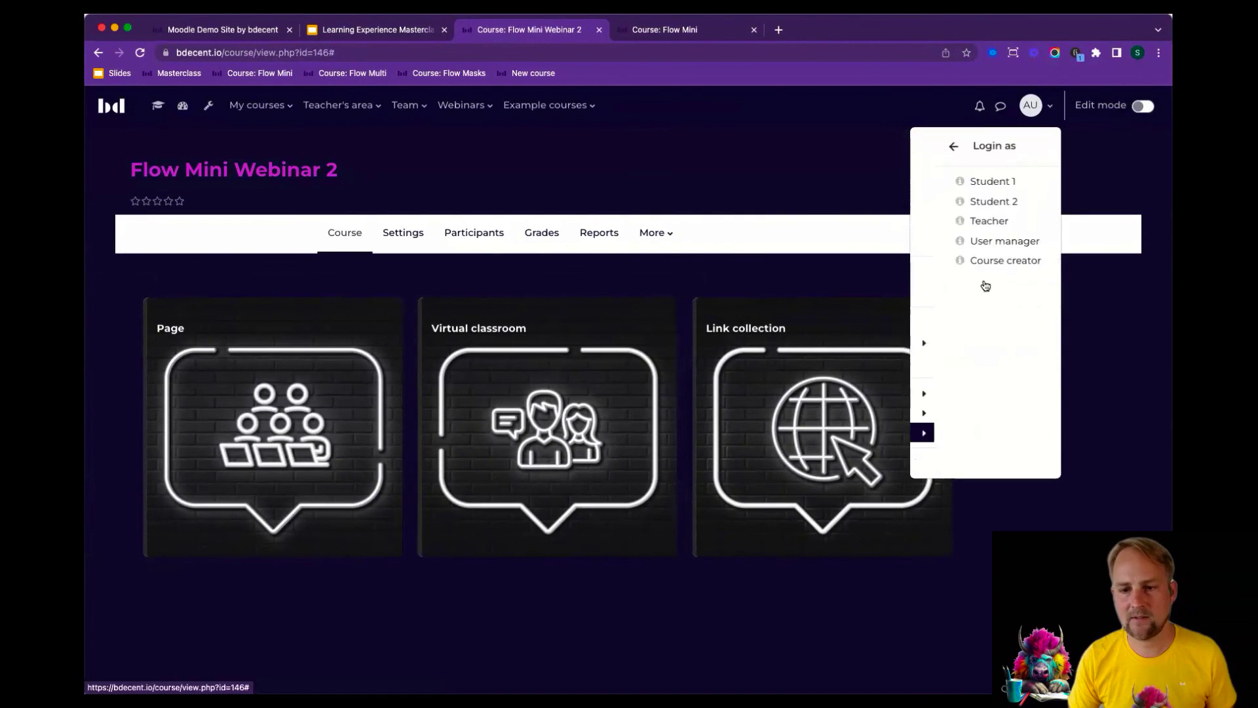
click(979, 181)
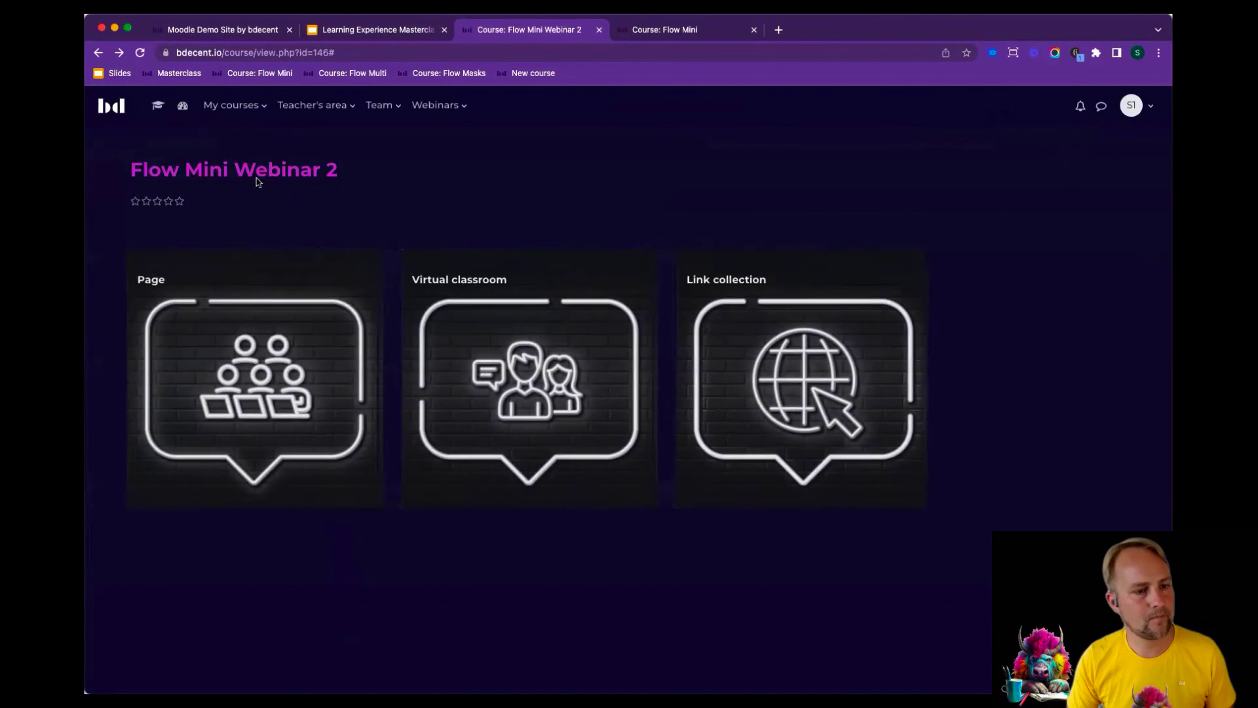
mouse_move(293, 347)
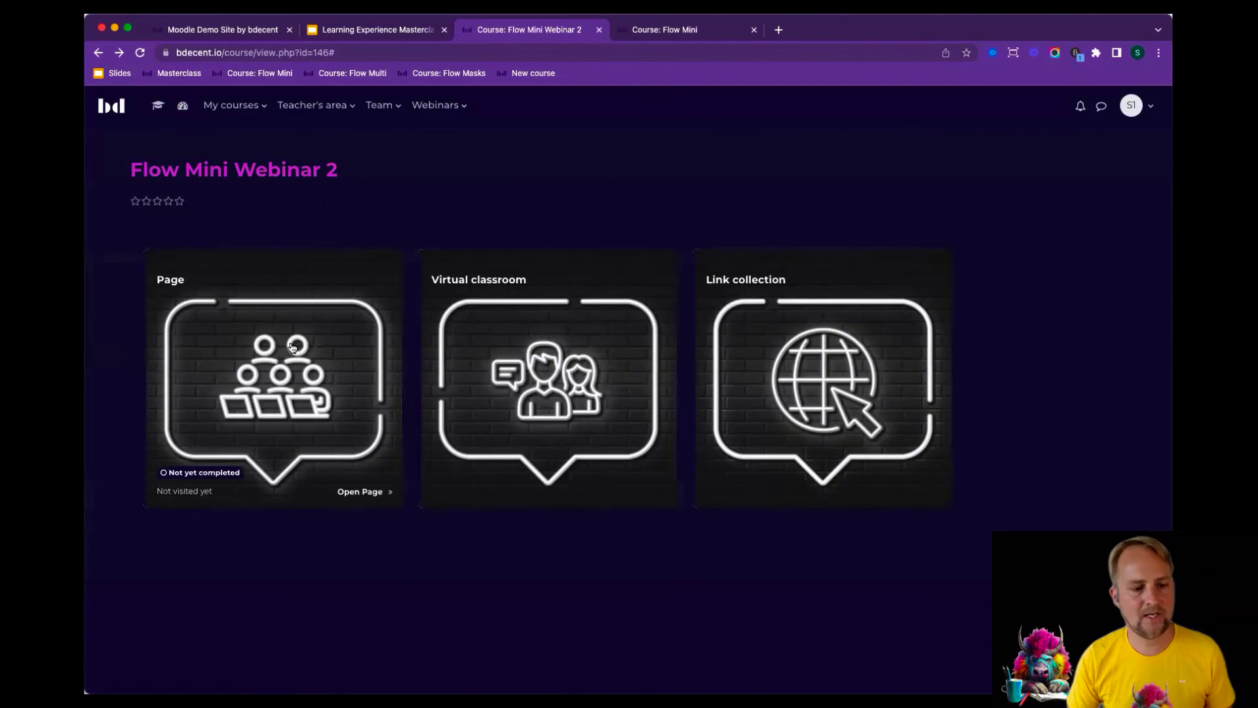
mouse_move(738, 329)
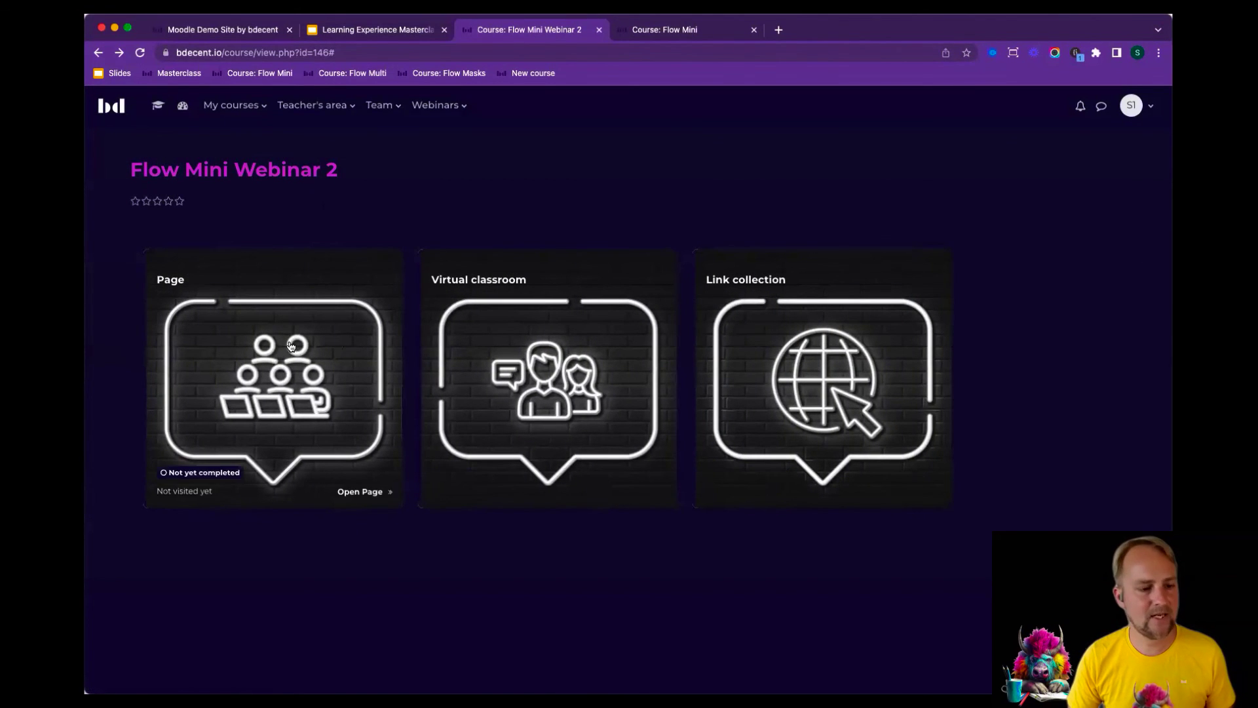
mouse_move(645, 356)
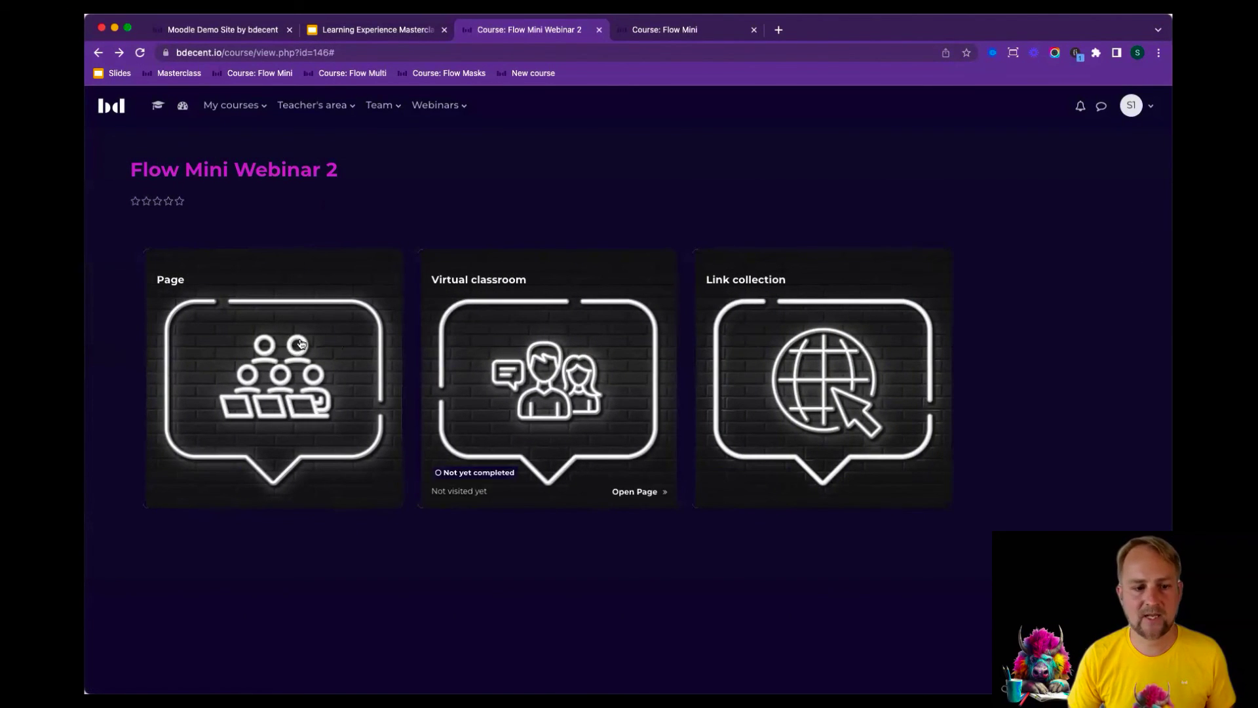
mouse_move(831, 366)
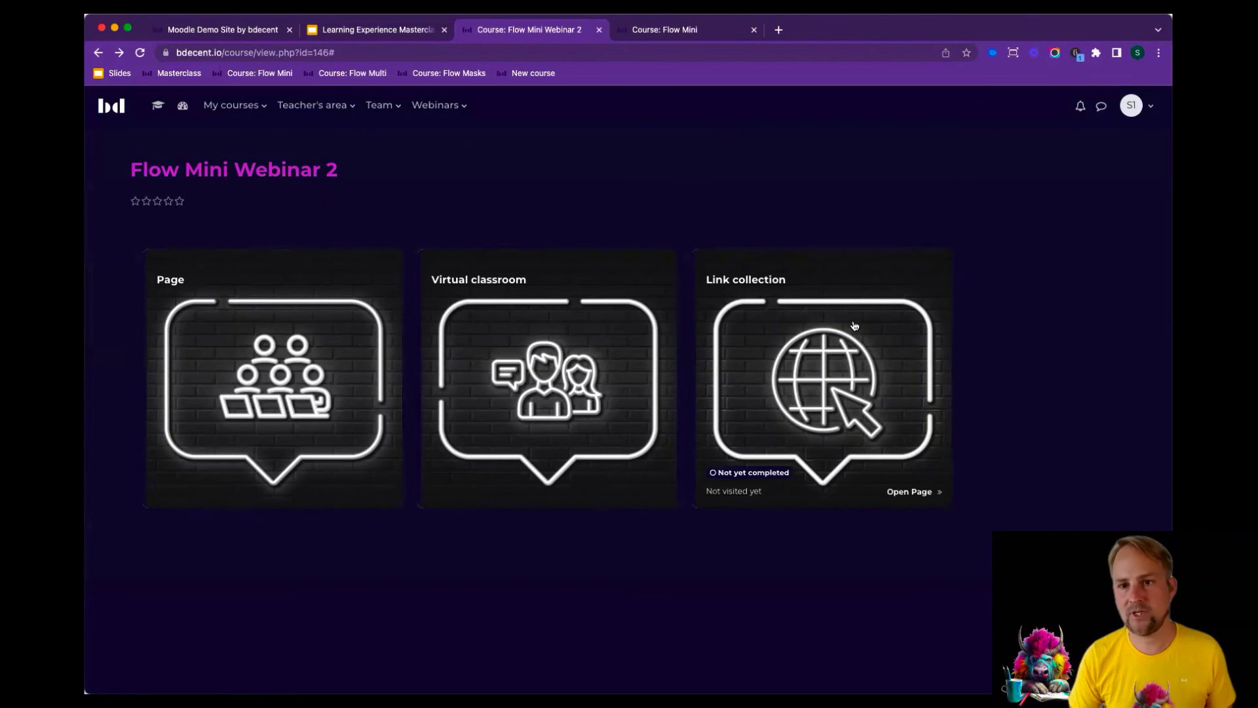
Step: View and close the Page, Virtual classroom and Link collection activities as the student to complete each card
click(295, 290)
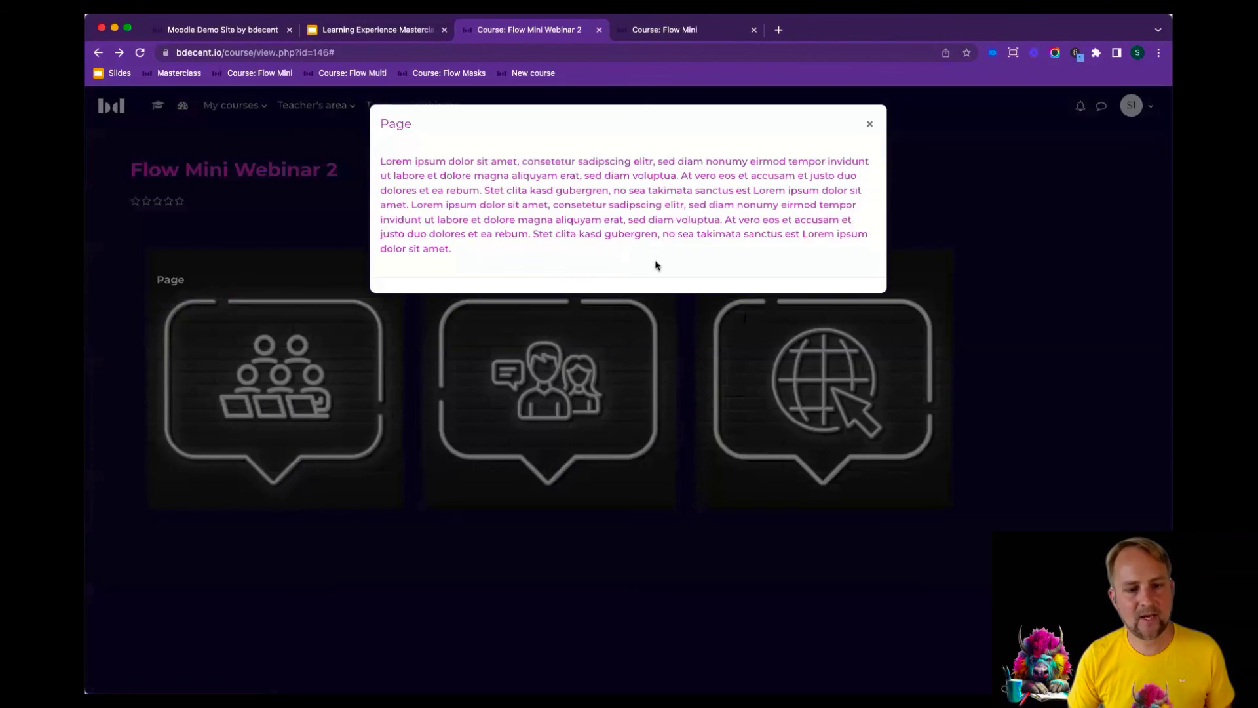
click(870, 124)
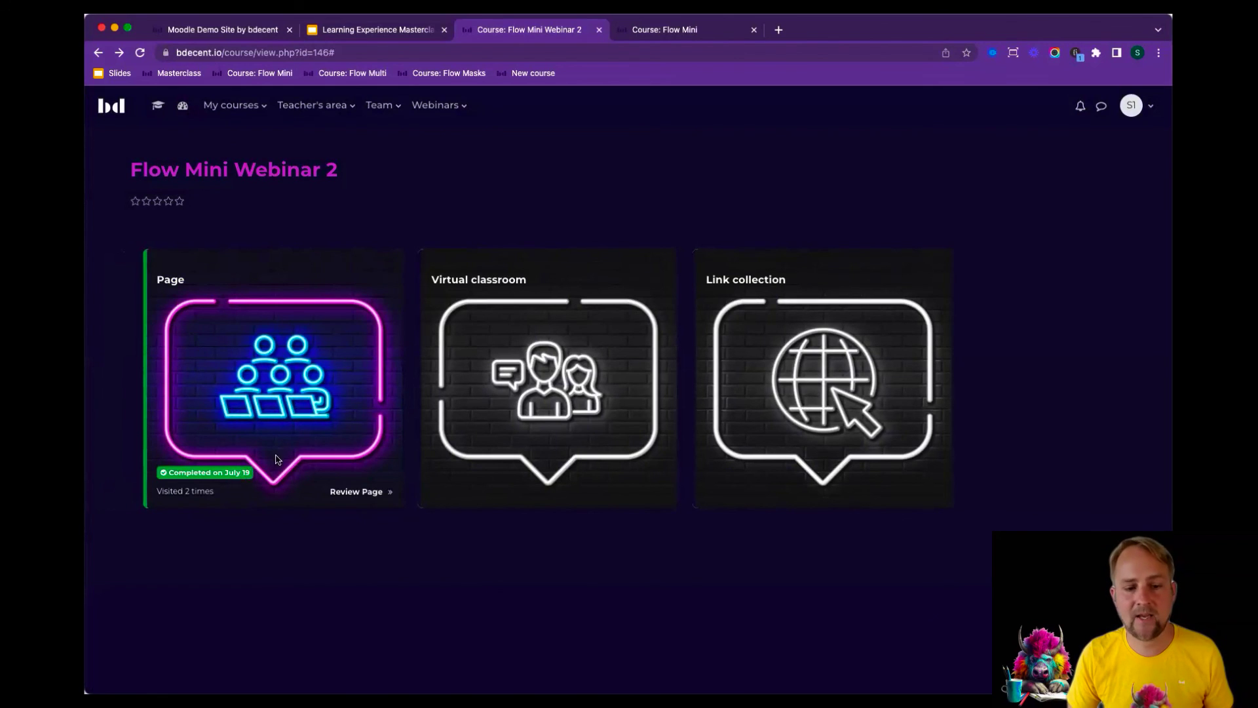
click(540, 374)
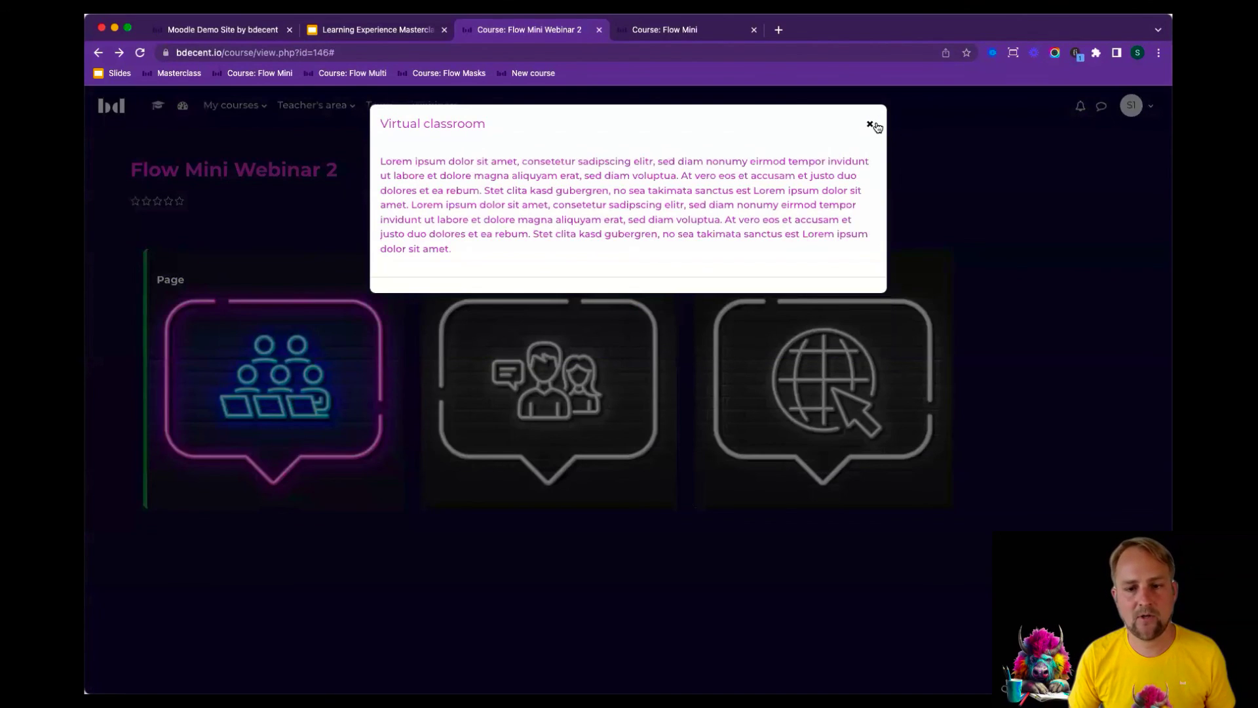
click(871, 125)
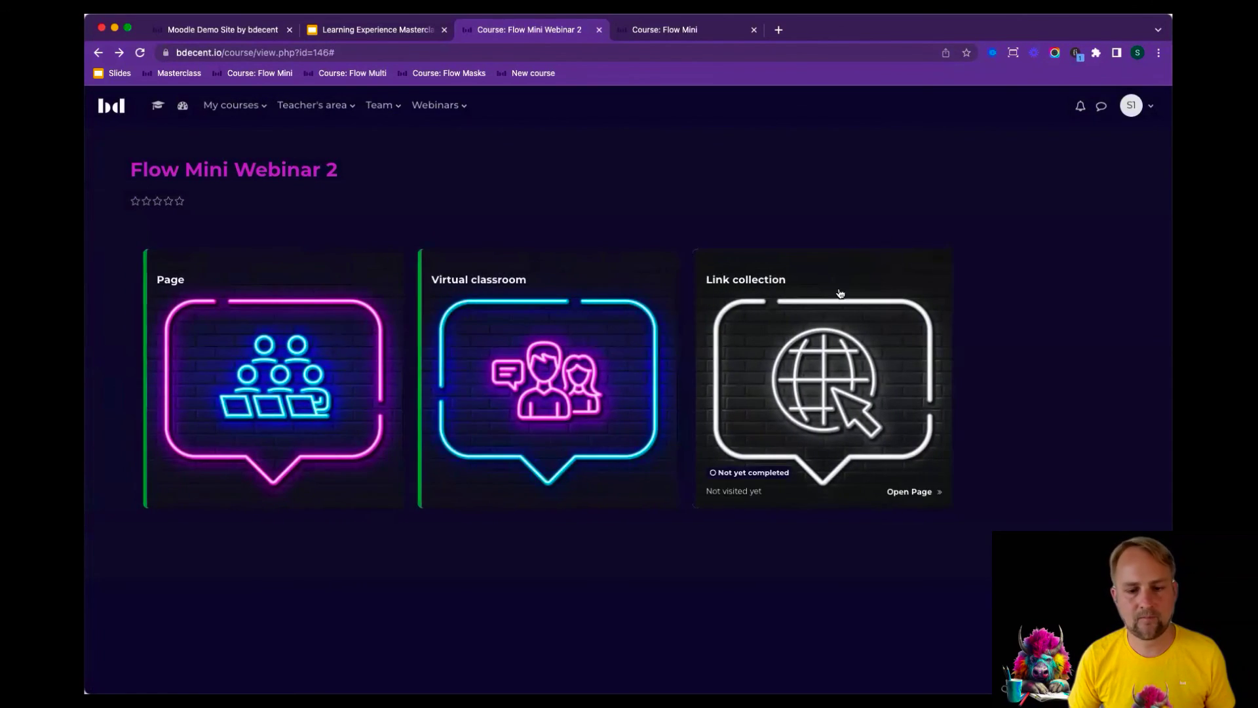
click(797, 321)
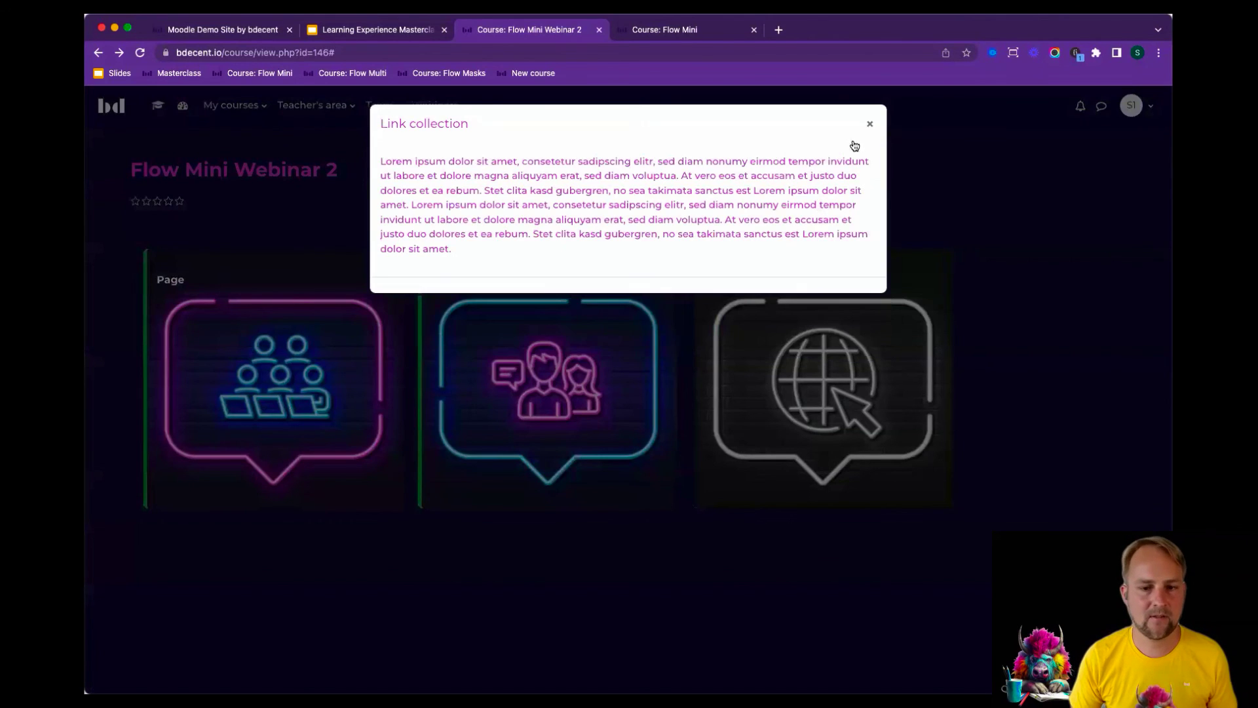
click(872, 123)
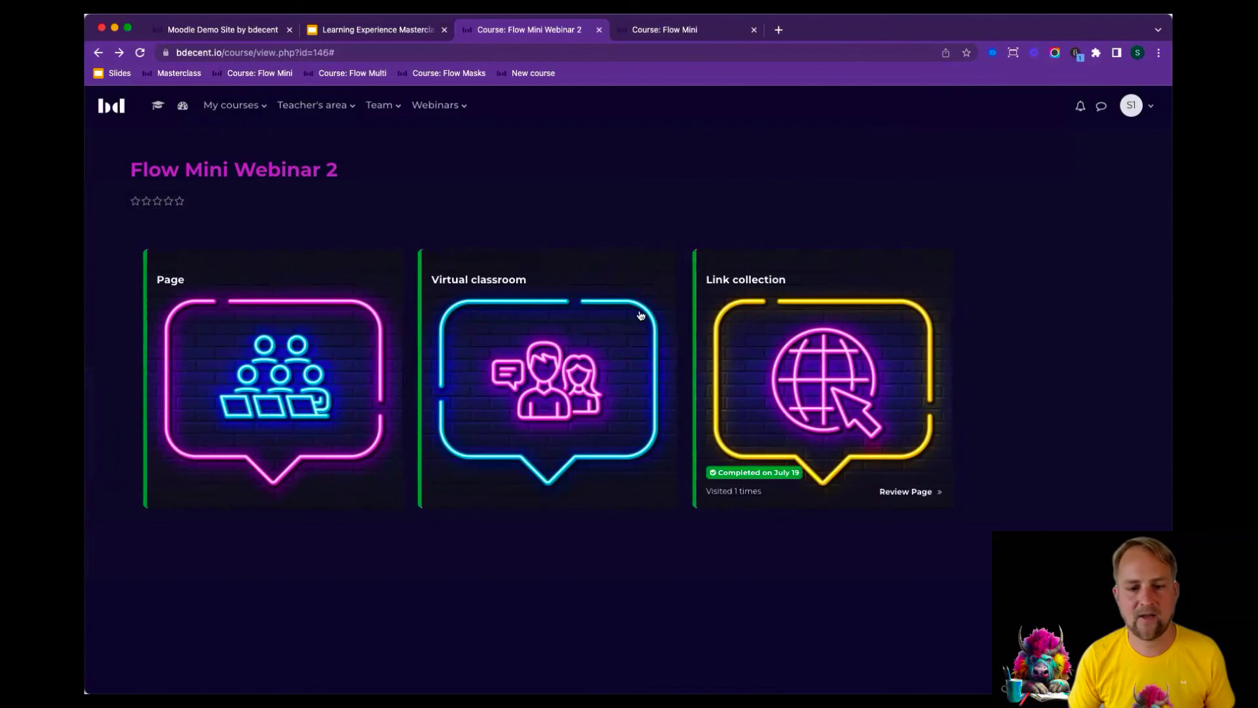